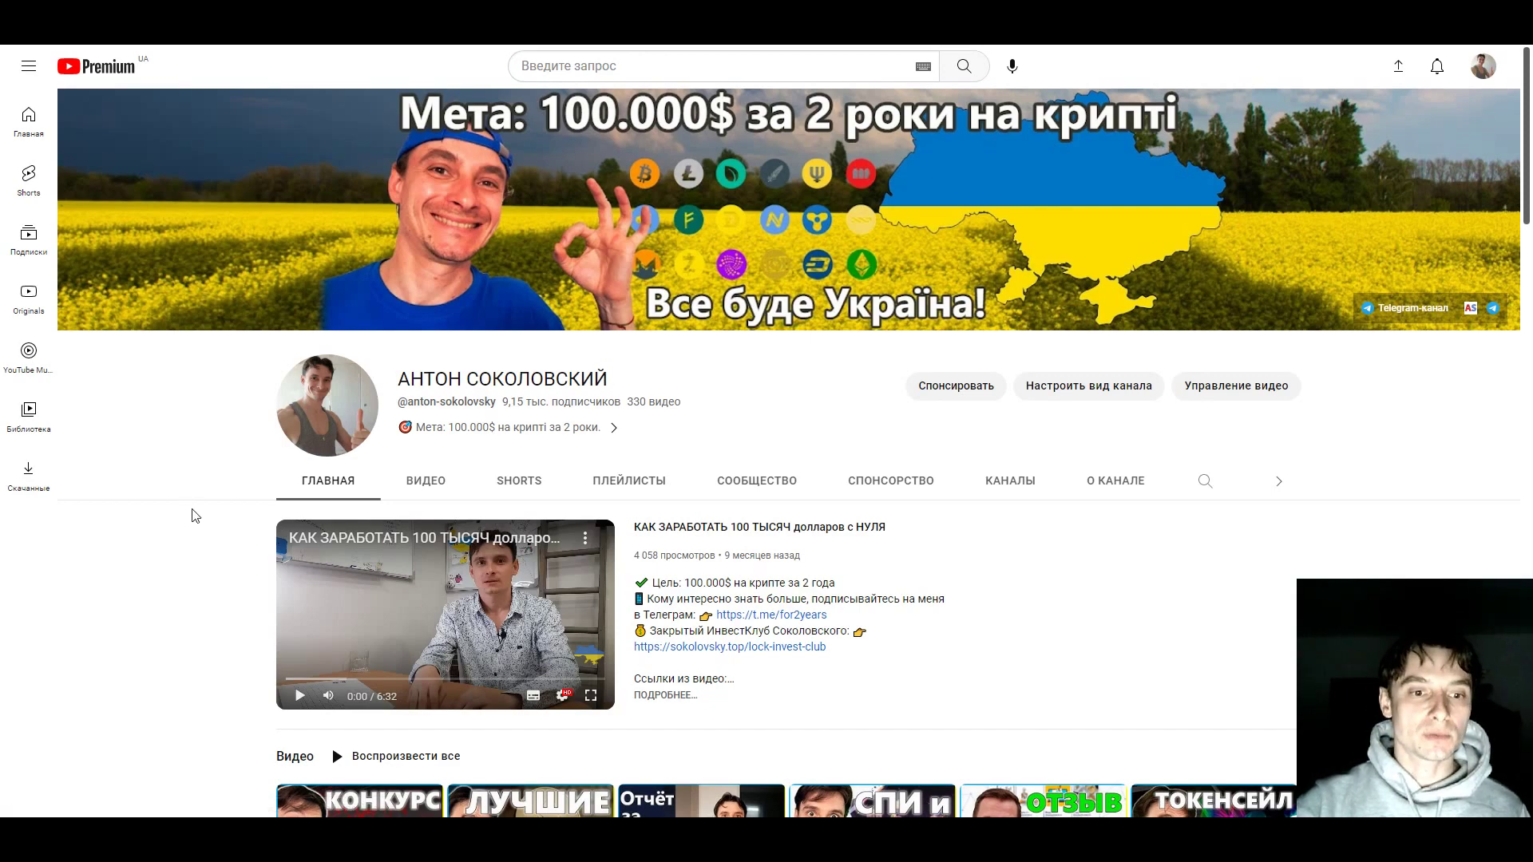
Switch to the Scroll sheet in Excel and examine the link list in G3:G16 and the amount in F1
{"action": "scroll", "coordinate": [191, 513], "scroll_direction": "down", "scroll_amount": 7}
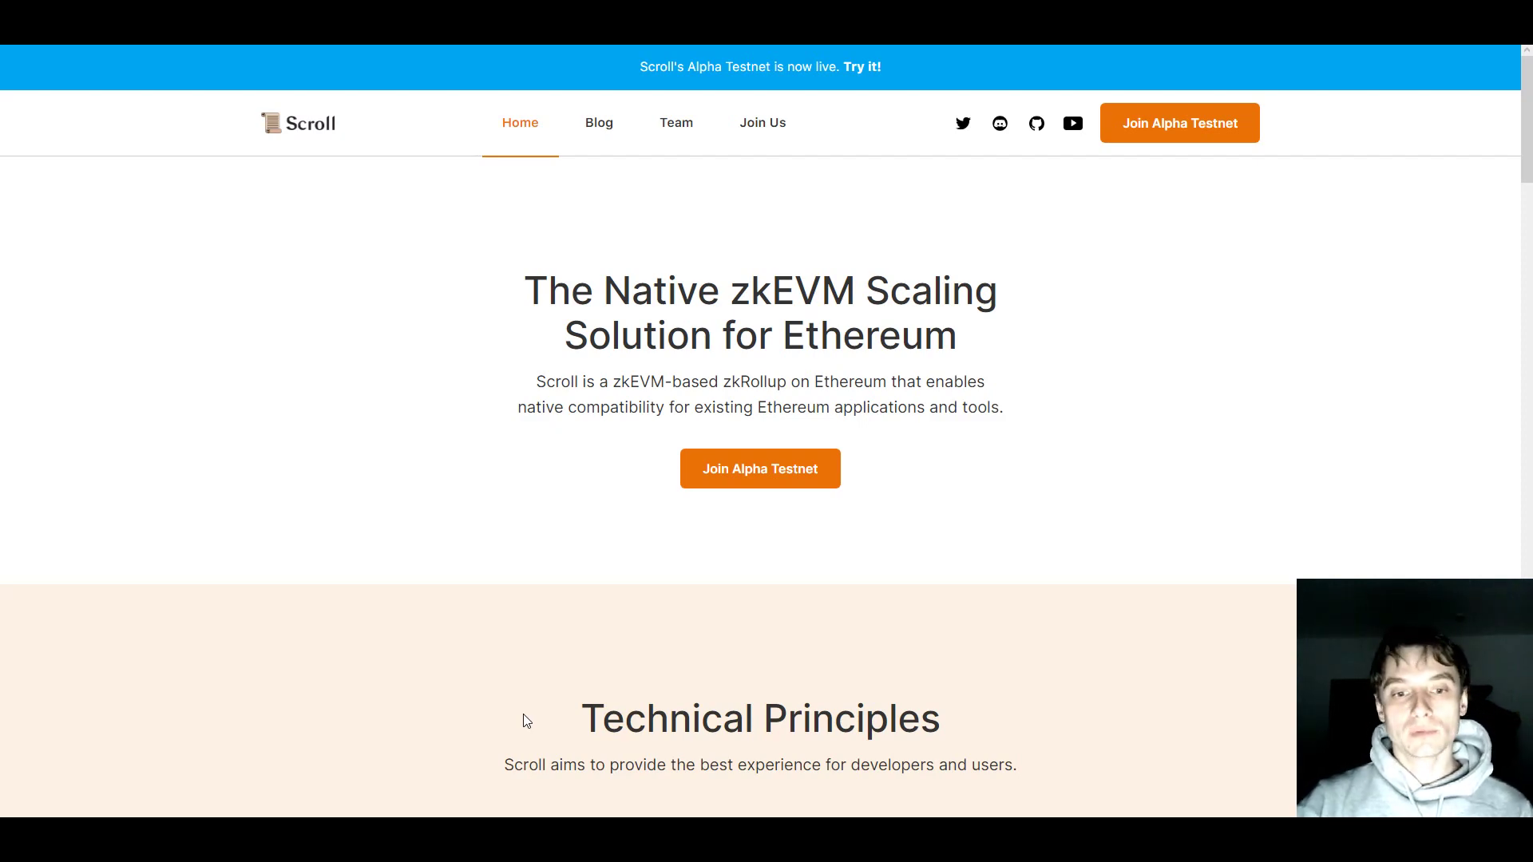
{"action": "key", "text": "alt+Tab"}
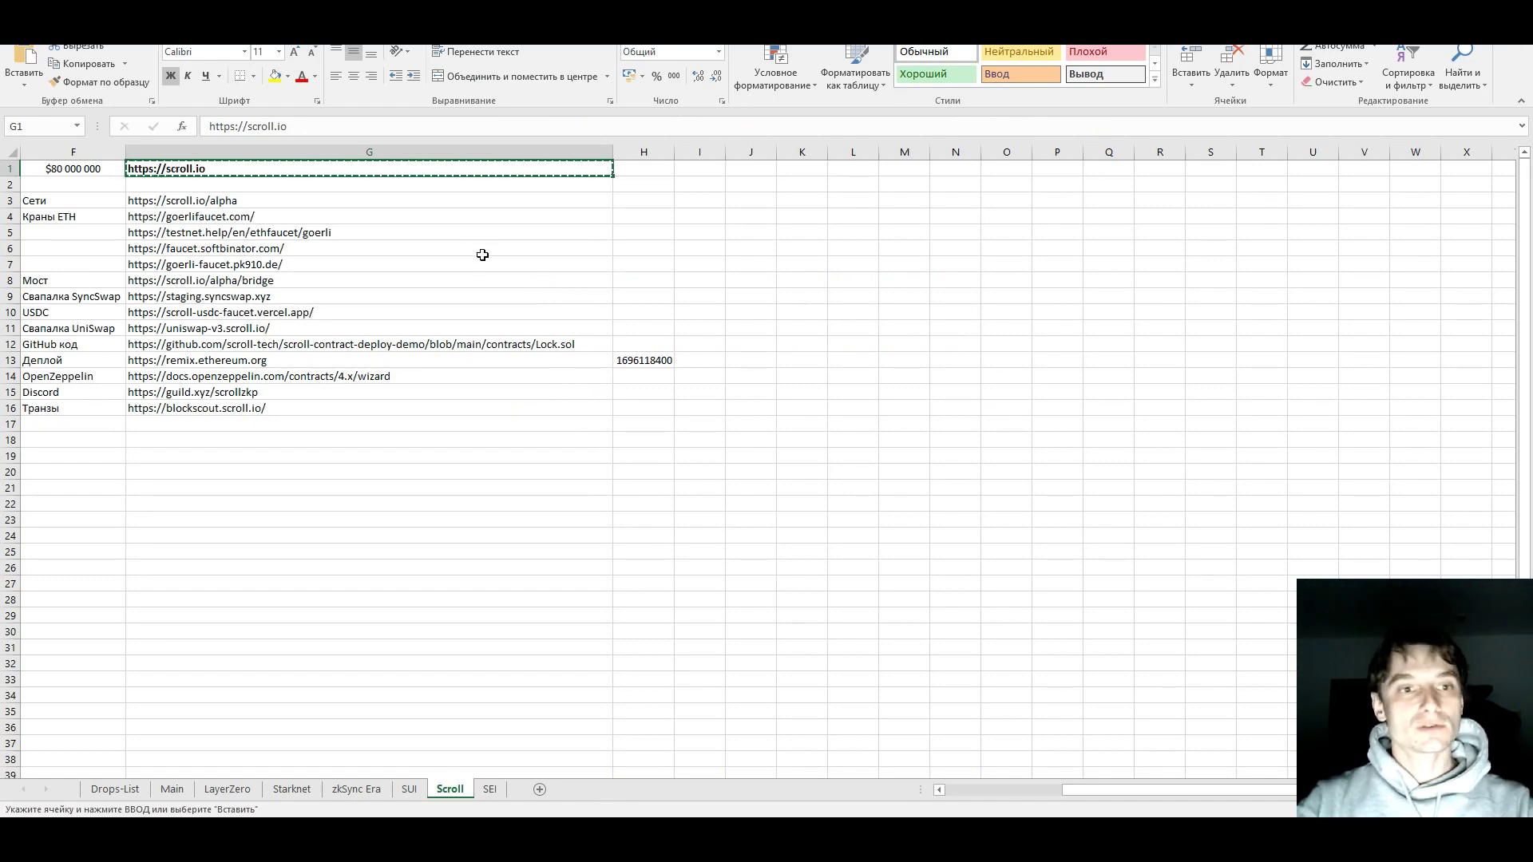
{"action": "left_click_drag", "start_coordinate": [220, 200], "coordinate": [256, 407]}
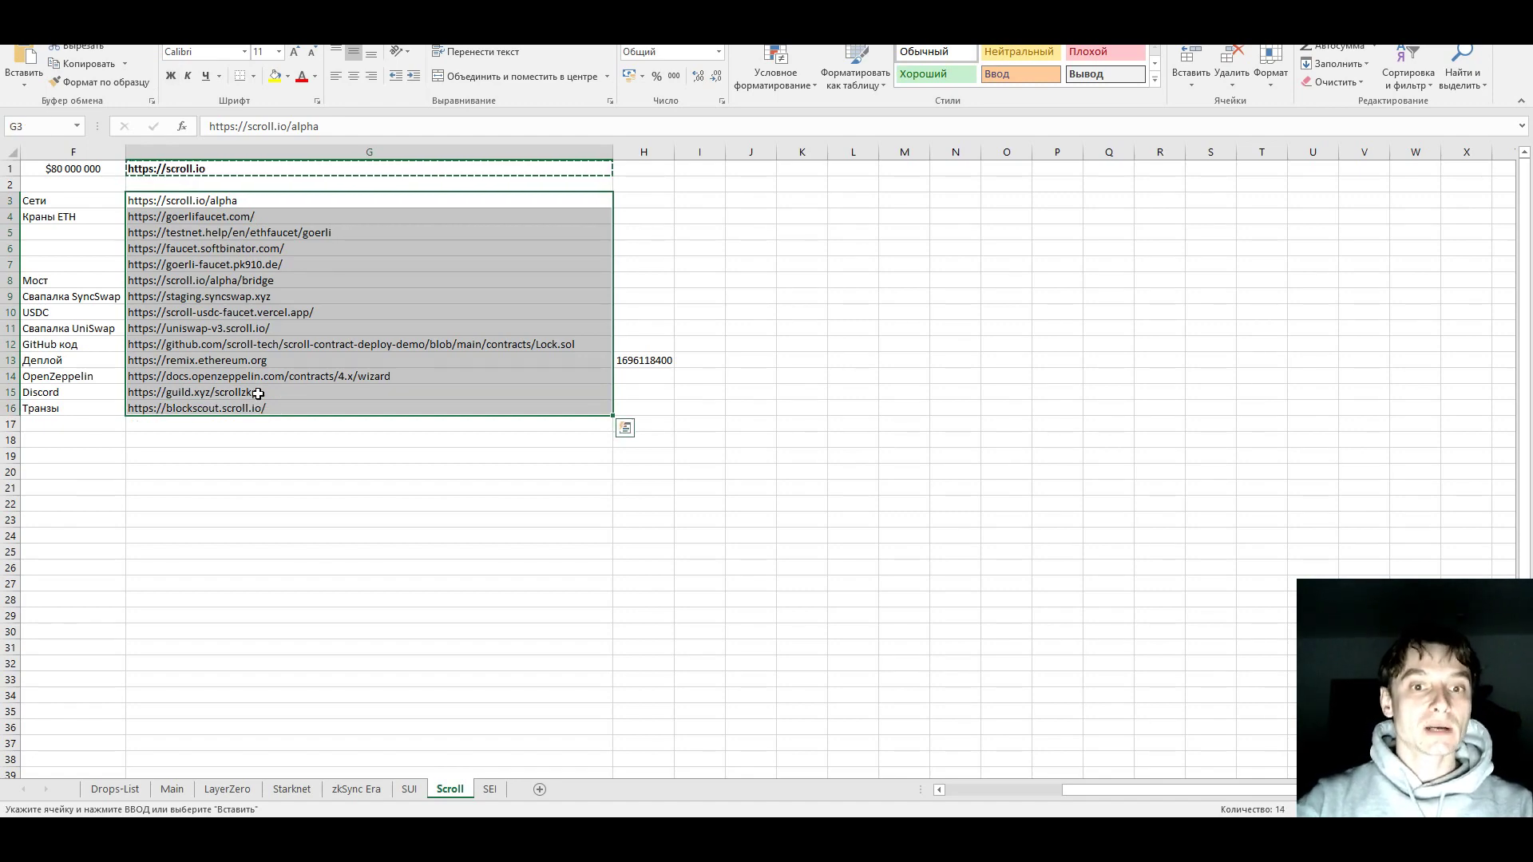
{"action": "left_click", "coordinate": [94, 169]}
{"action": "key", "text": "Escape"}
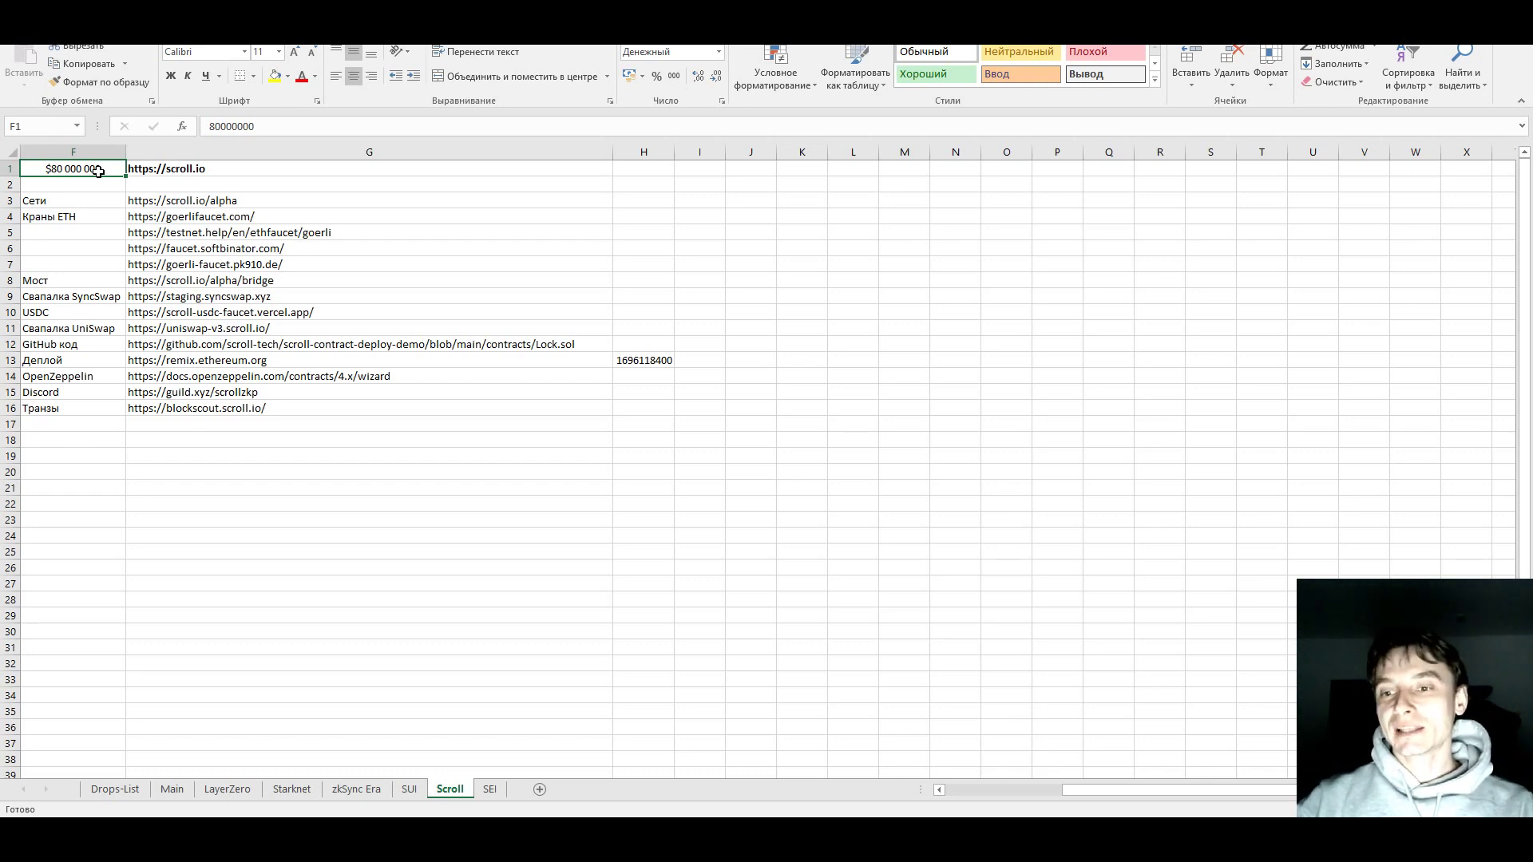
Examine the project website link in G1, the networks link in G3 and the full set of activity links in G3:G16
{"action": "left_click", "coordinate": [173, 166]}
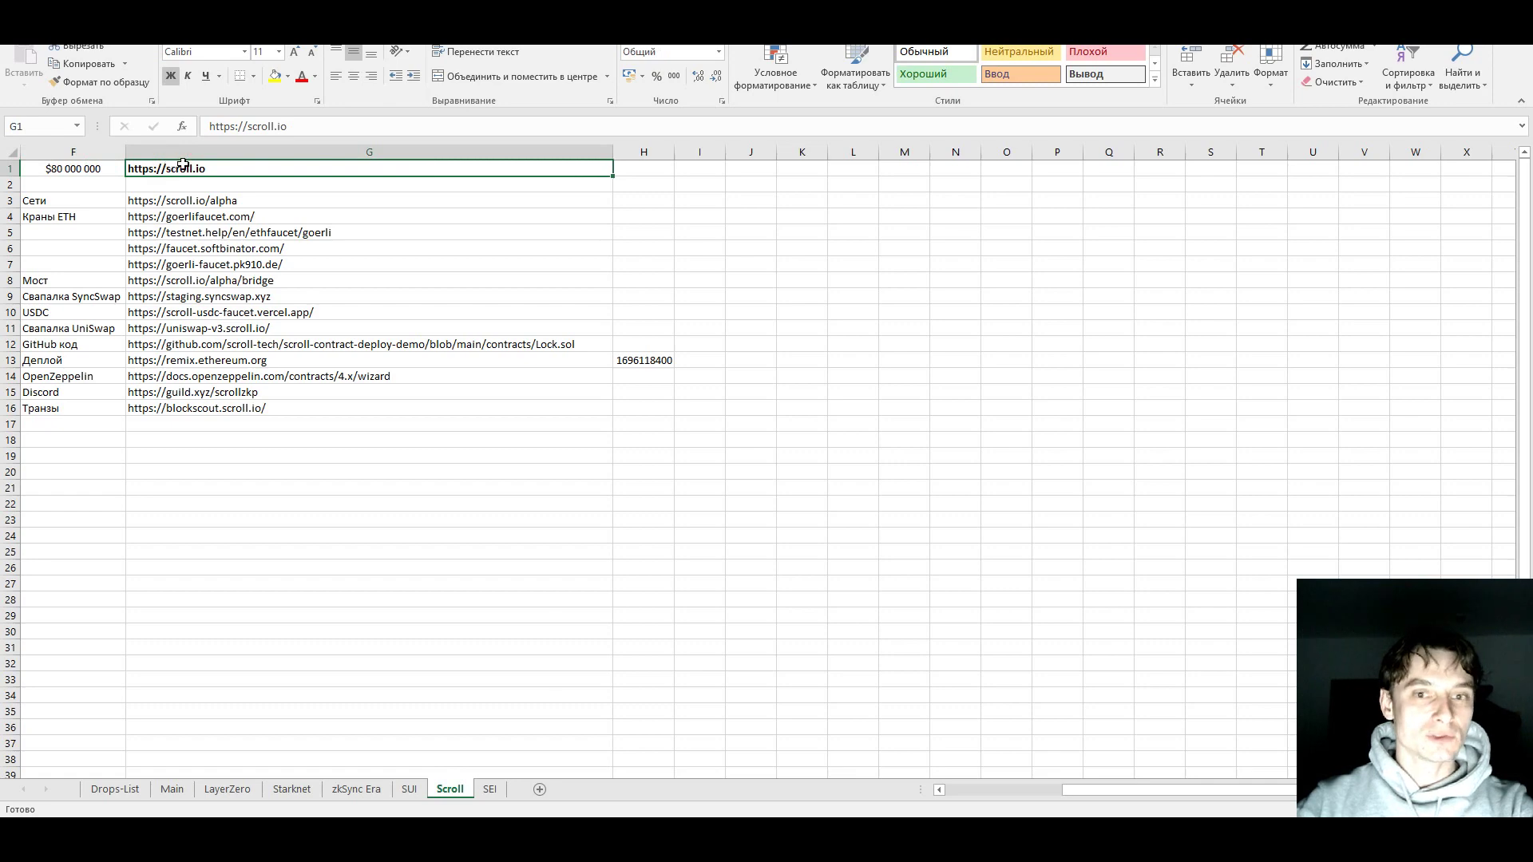
{"action": "left_click", "coordinate": [91, 201]}
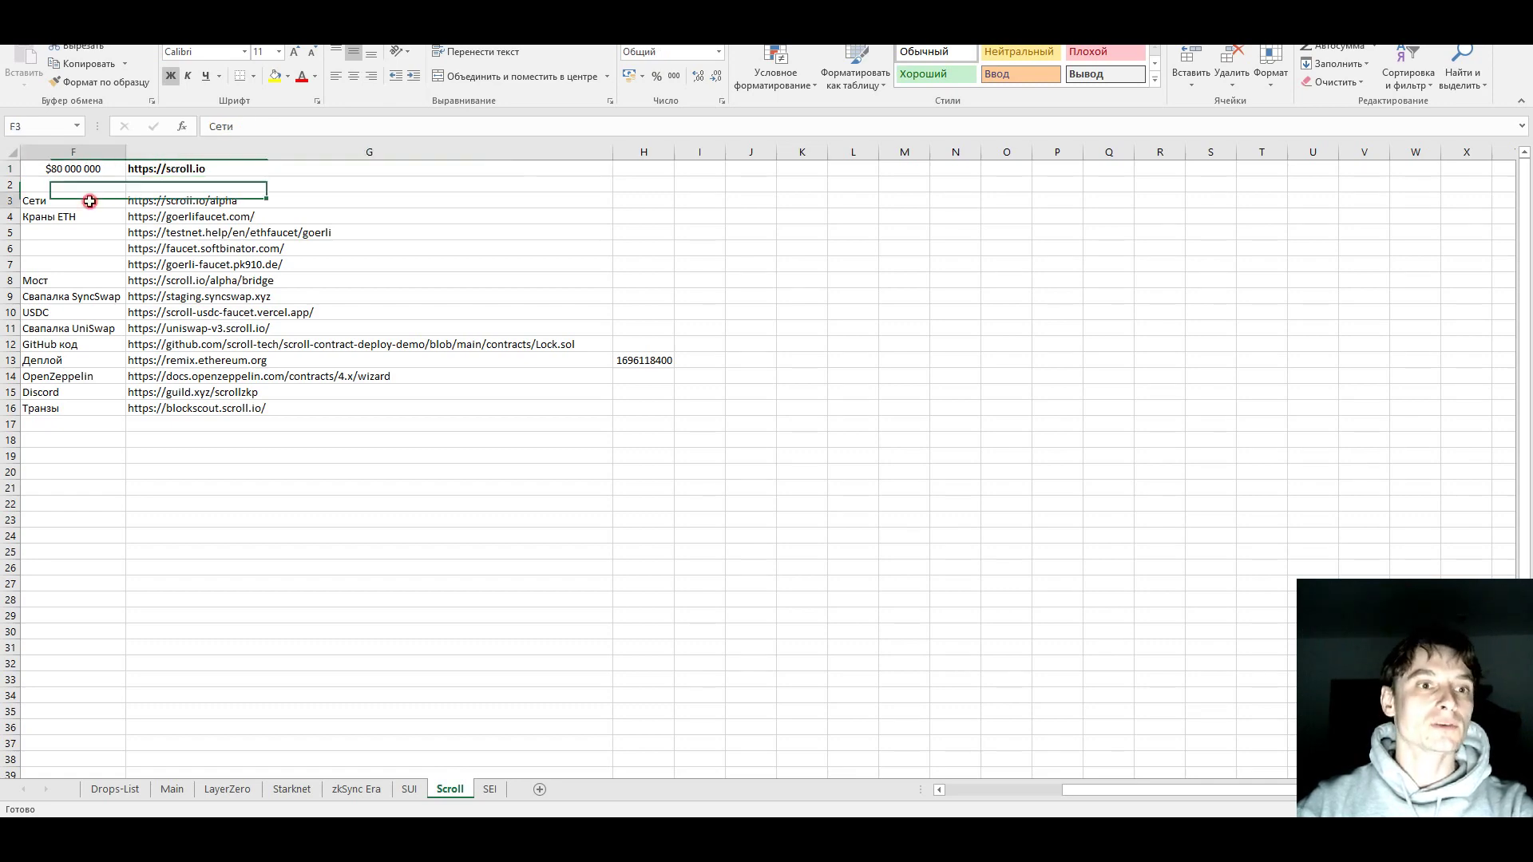
{"action": "left_click", "coordinate": [191, 198]}
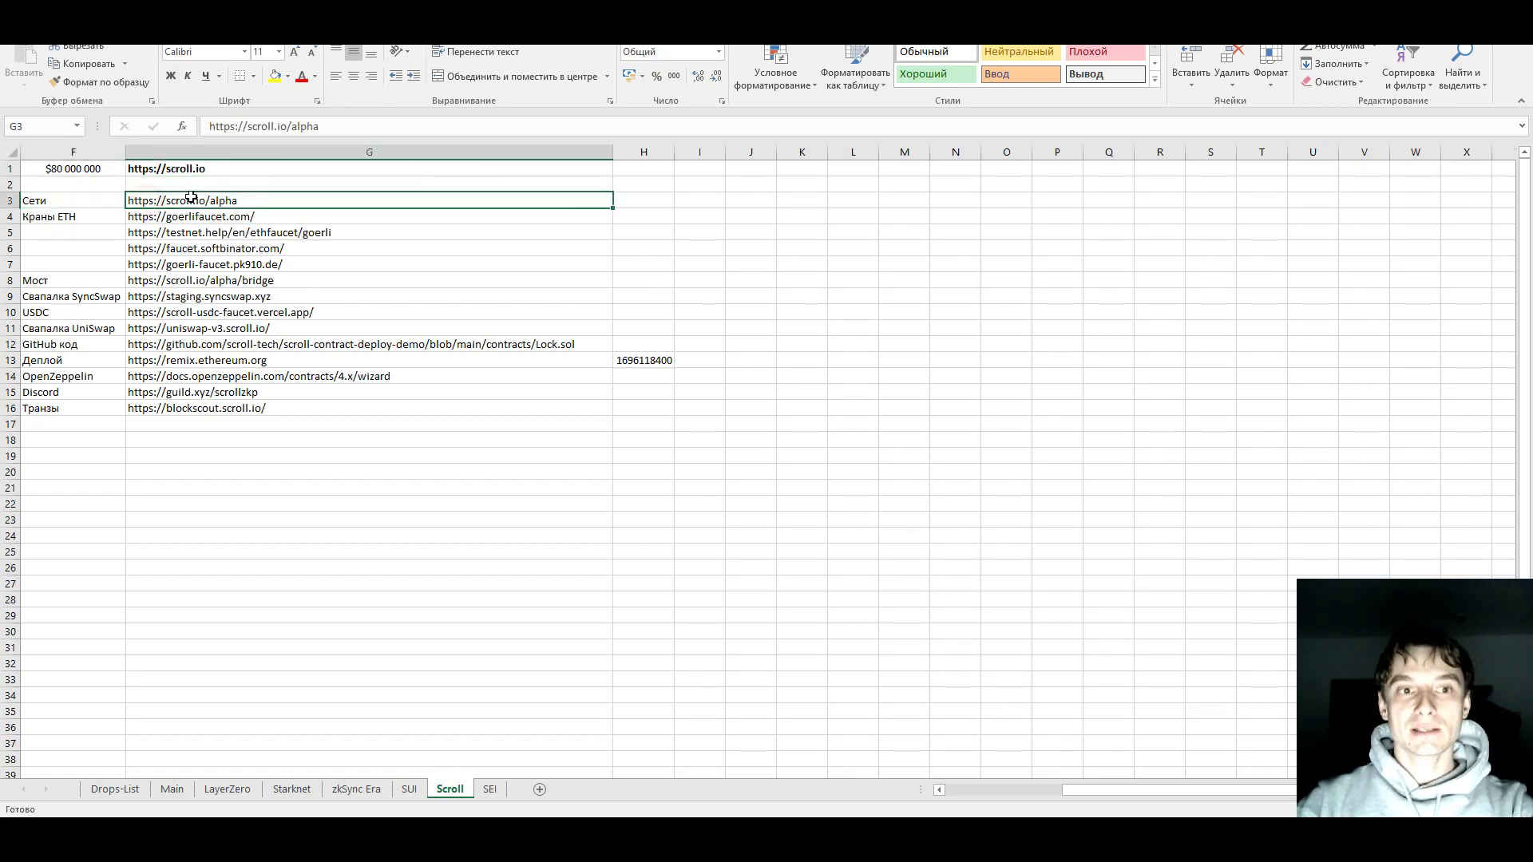
{"action": "left_click", "coordinate": [204, 169]}
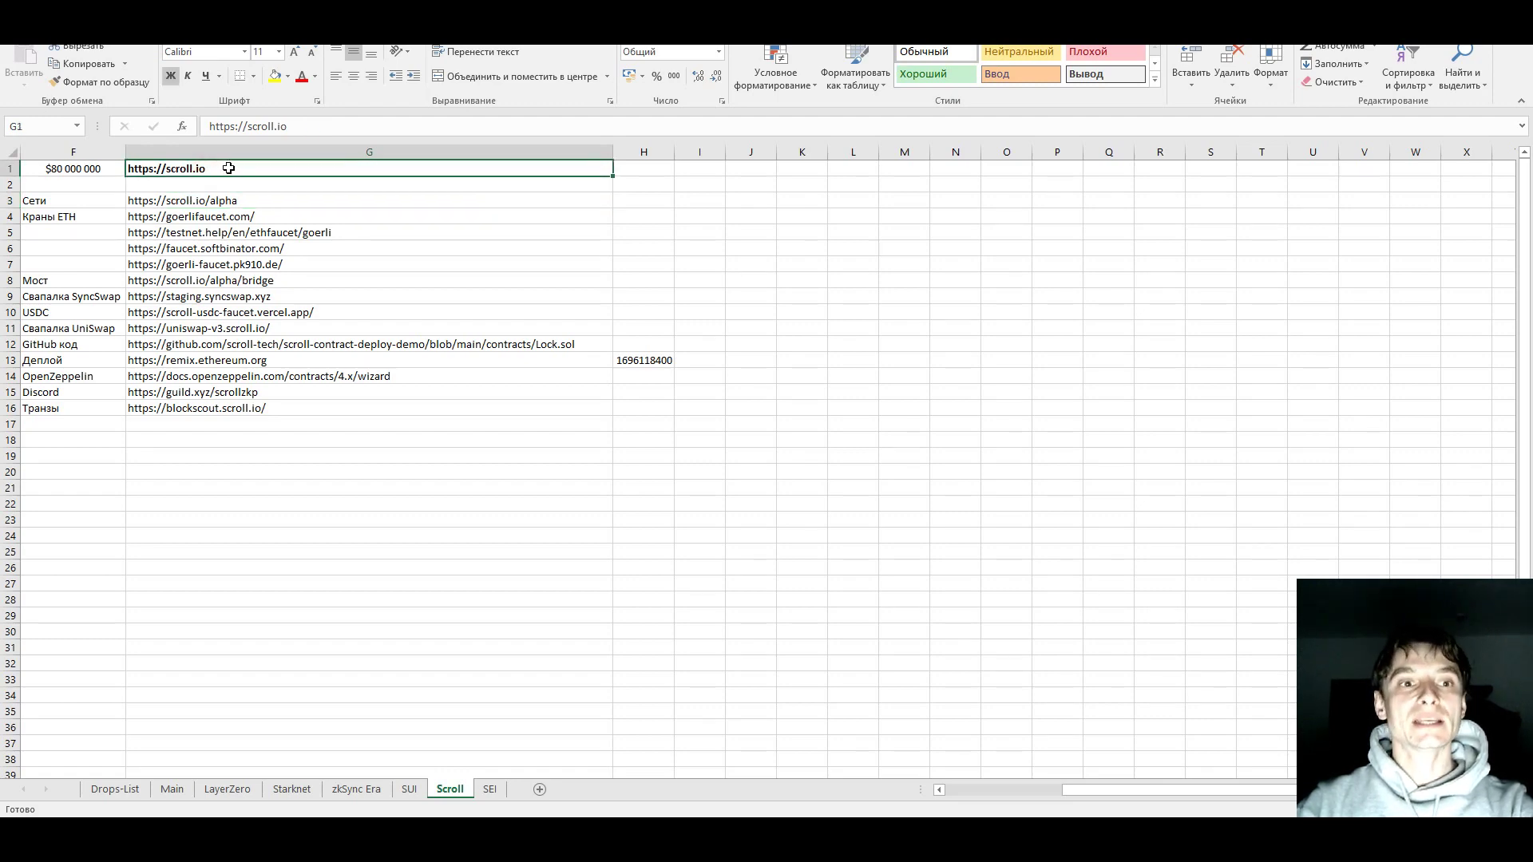
{"action": "left_click_drag", "start_coordinate": [181, 201], "coordinate": [212, 408]}
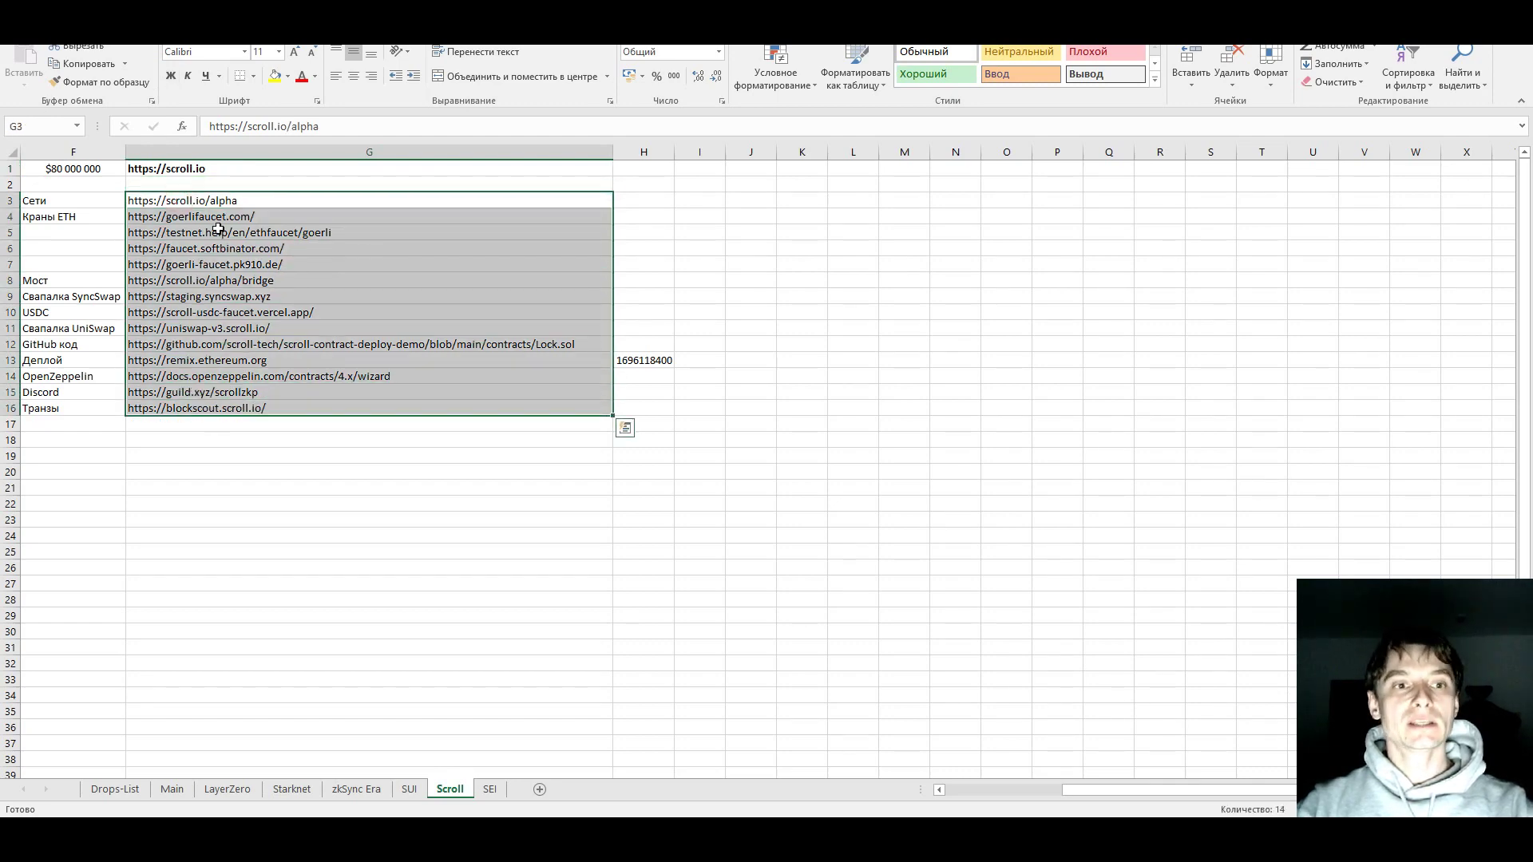
{"action": "left_click", "coordinate": [206, 202]}
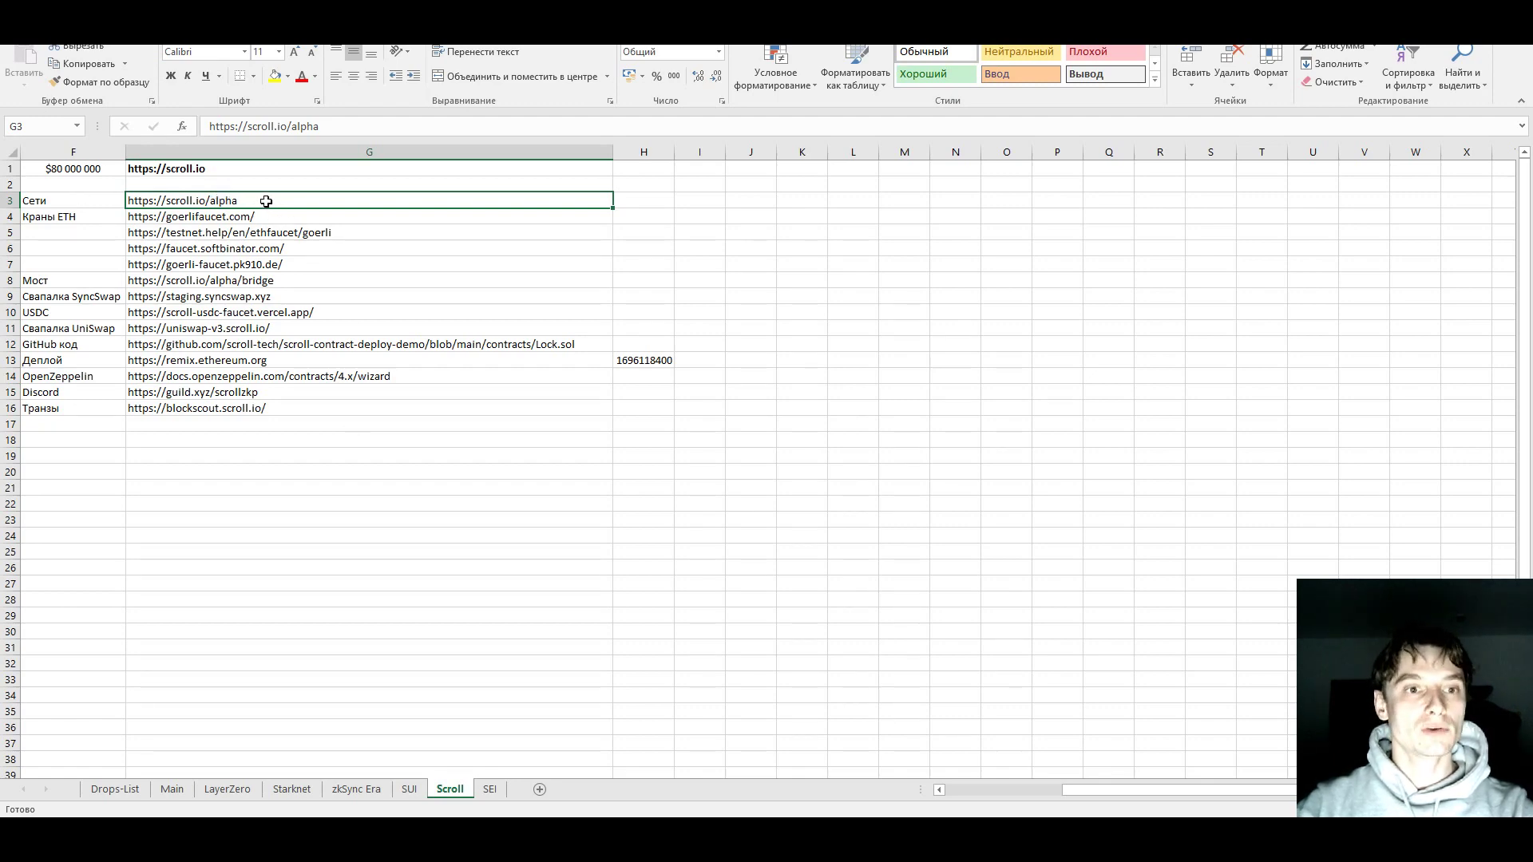
{"action": "key", "text": "alt+Tab"}
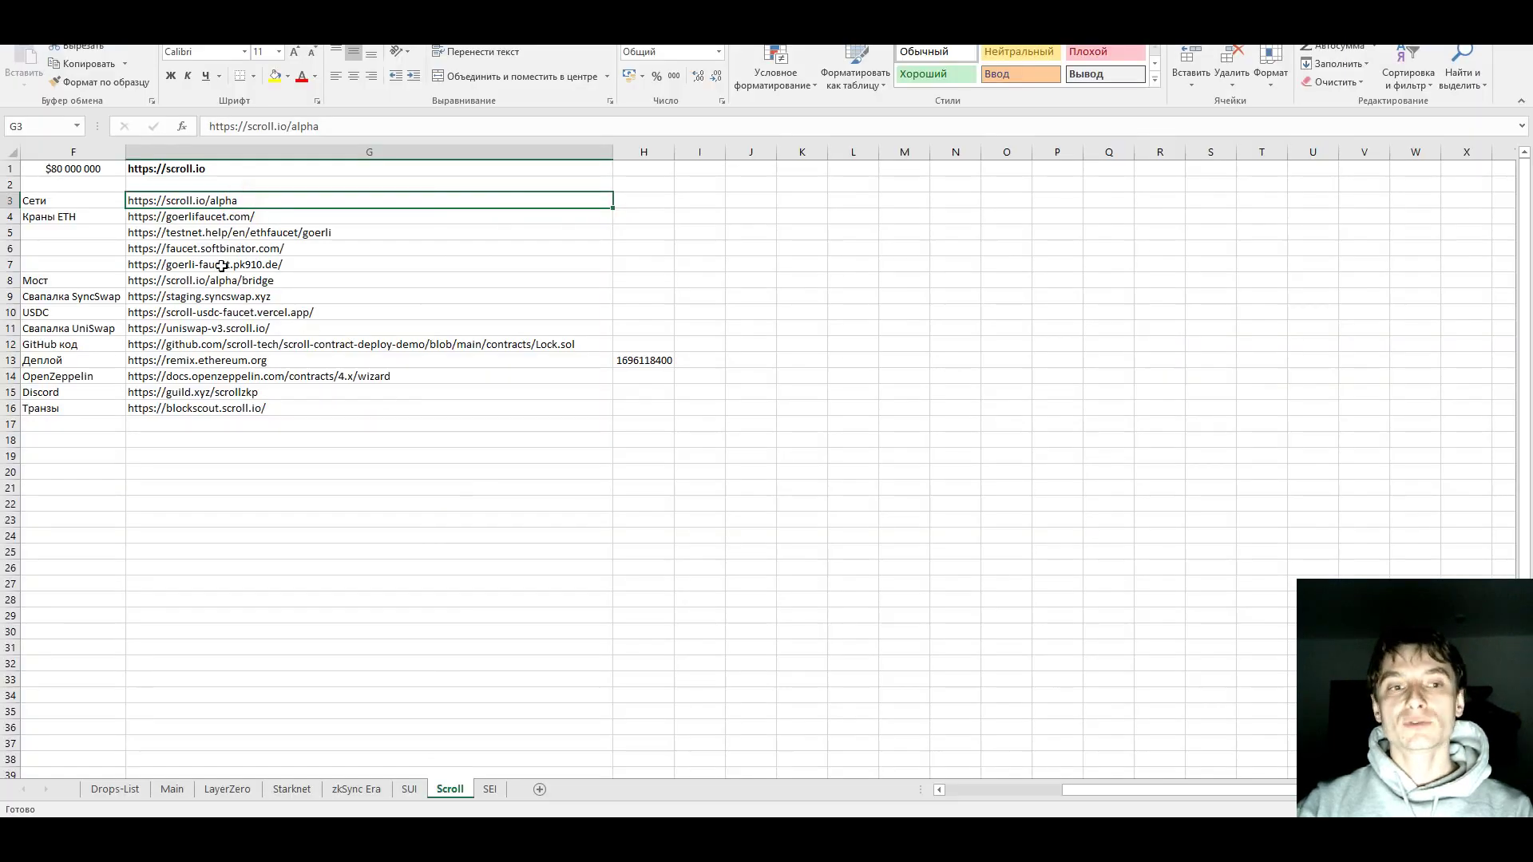
Go through the ETH faucet links in G4:G7 and look at the Goerli Faucet screenshot in Windows Photo Viewer
{"action": "left_click", "coordinate": [101, 216]}
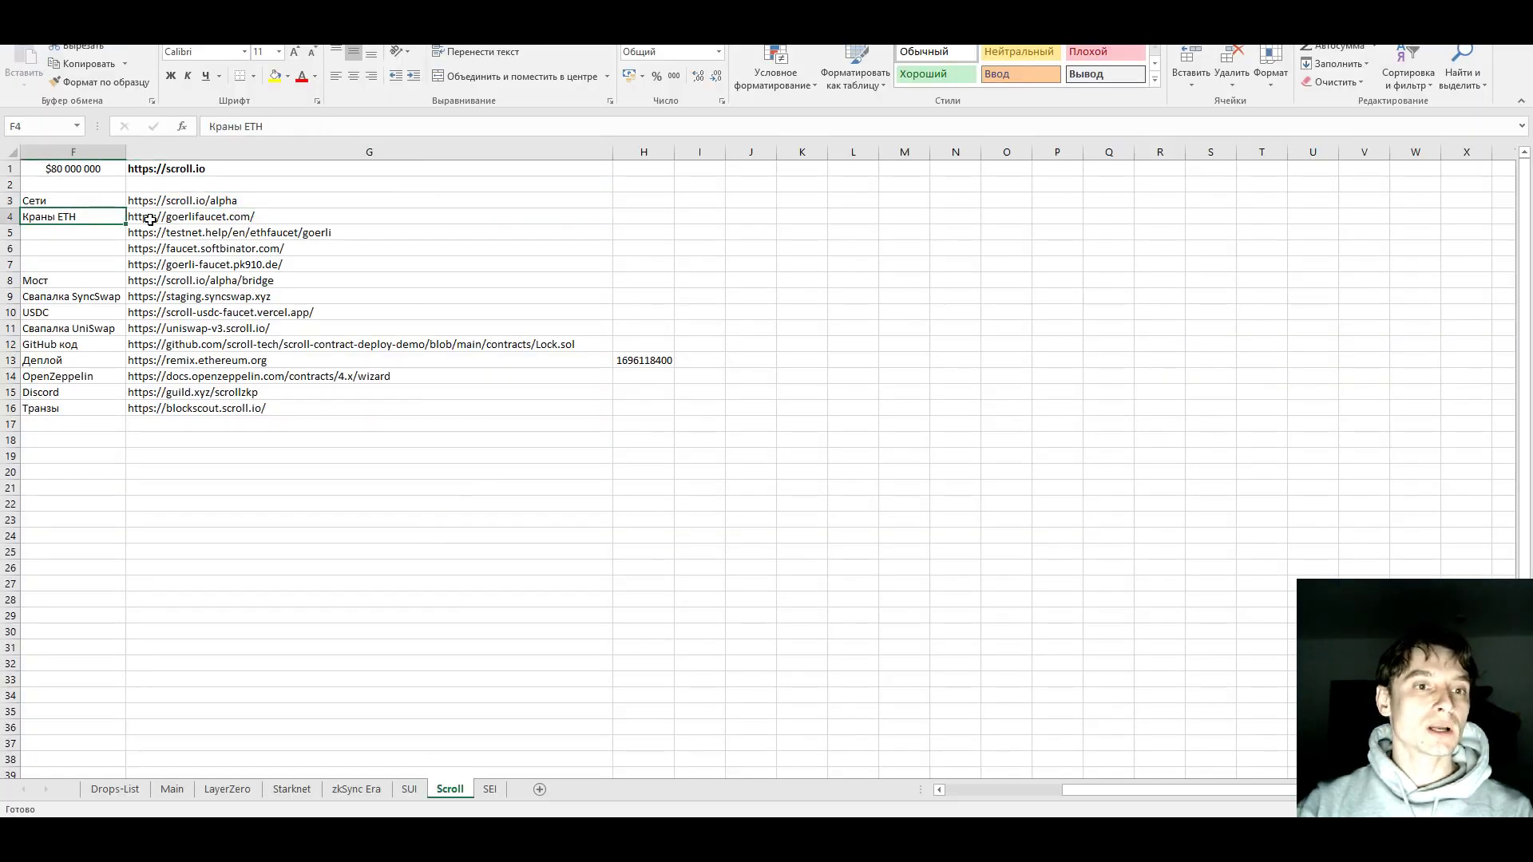
{"action": "left_click_drag", "start_coordinate": [154, 217], "coordinate": [164, 266]}
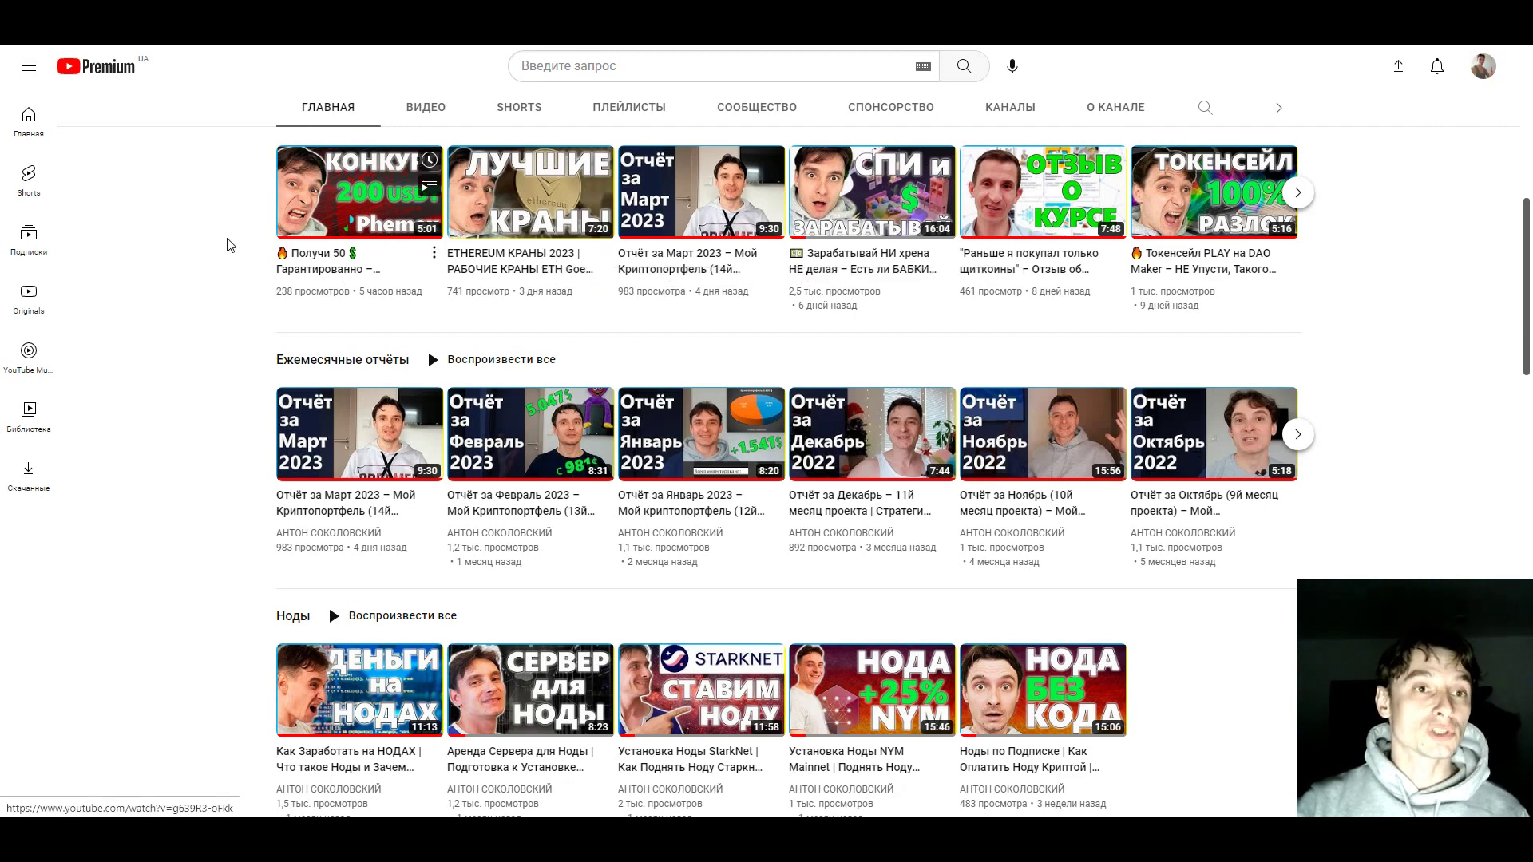
{"action": "key", "text": "alt+Tab"}
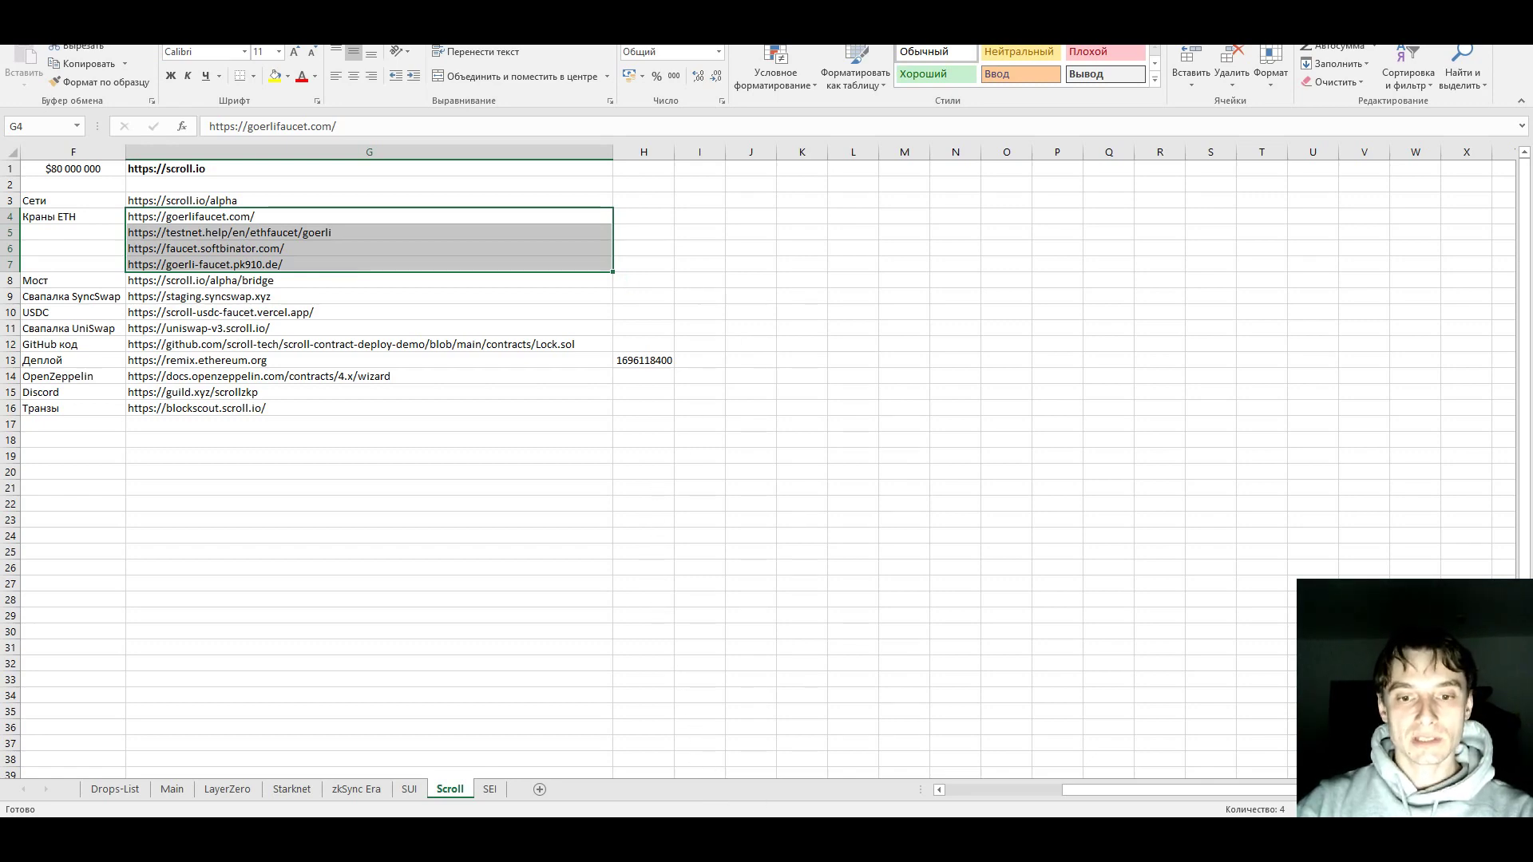
{"action": "key", "text": "alt+Tab"}
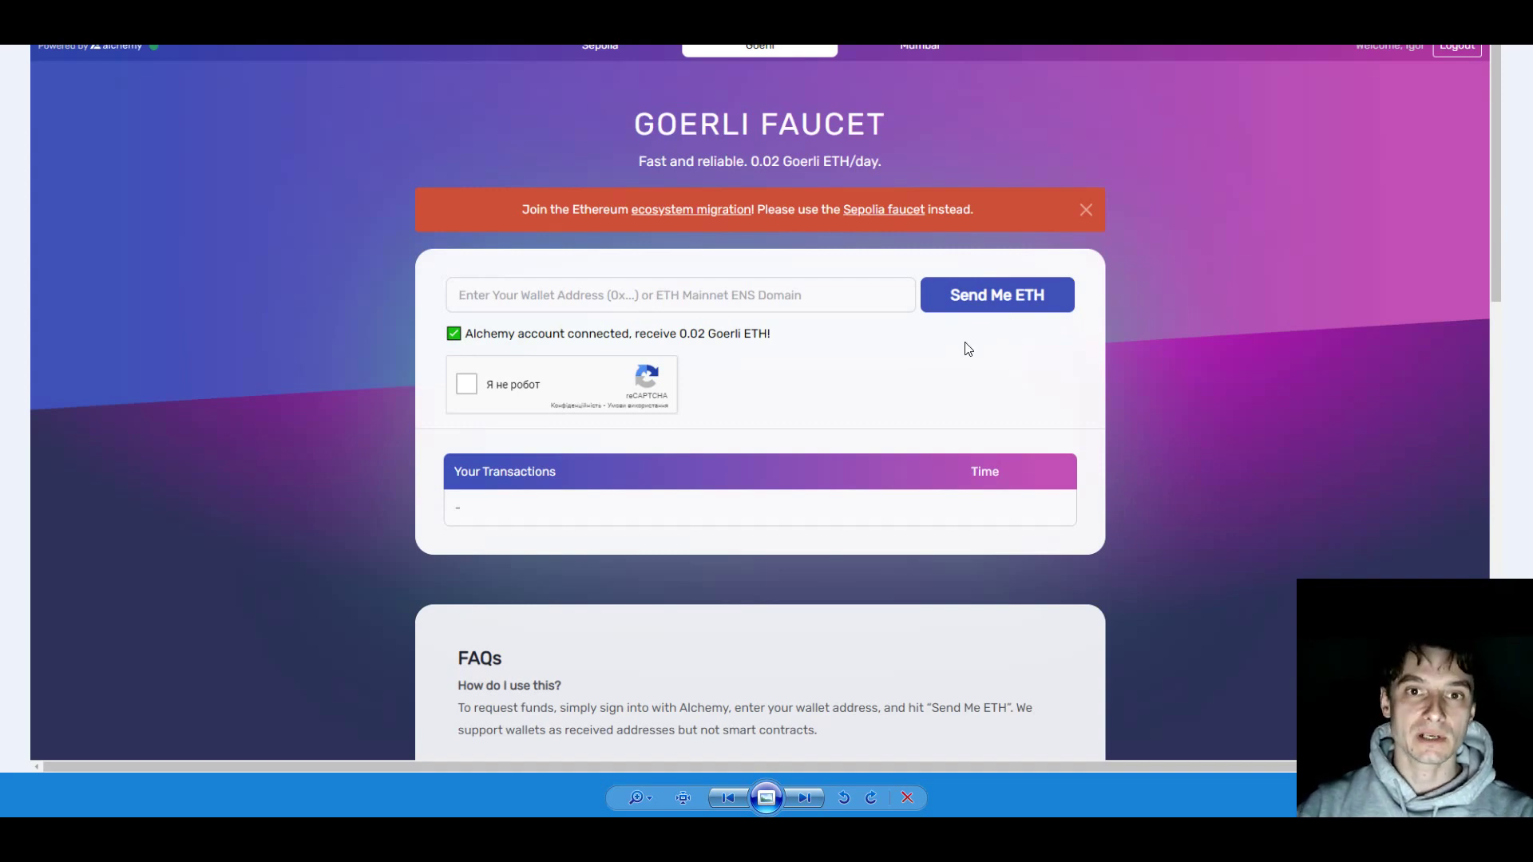
{"action": "key", "text": "alt+Tab"}
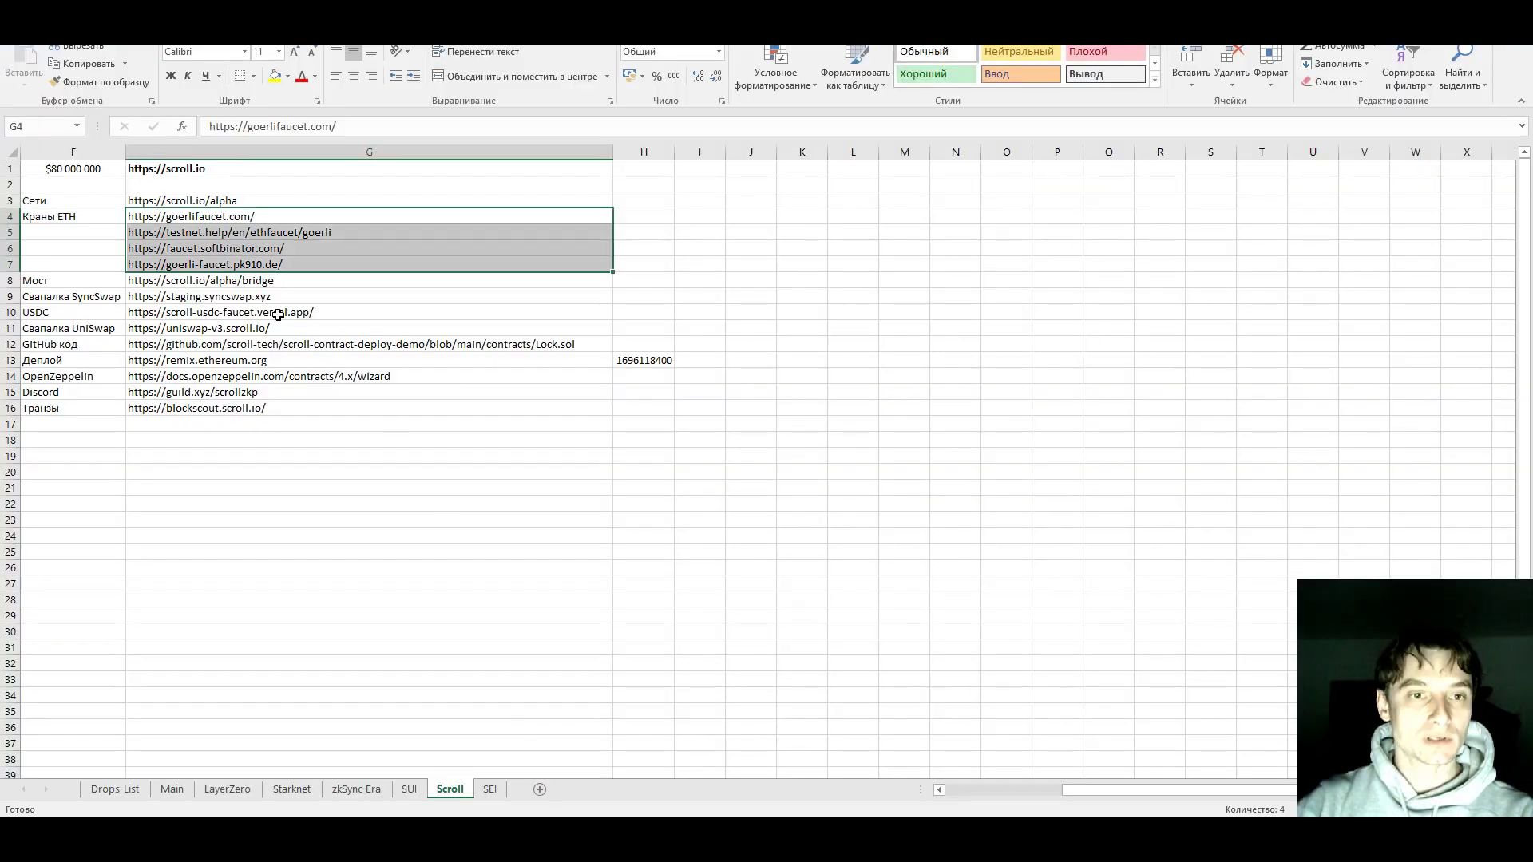
{"action": "left_click", "coordinate": [232, 233]}
{"action": "left_click", "coordinate": [233, 254]}
{"action": "left_click", "coordinate": [241, 267]}
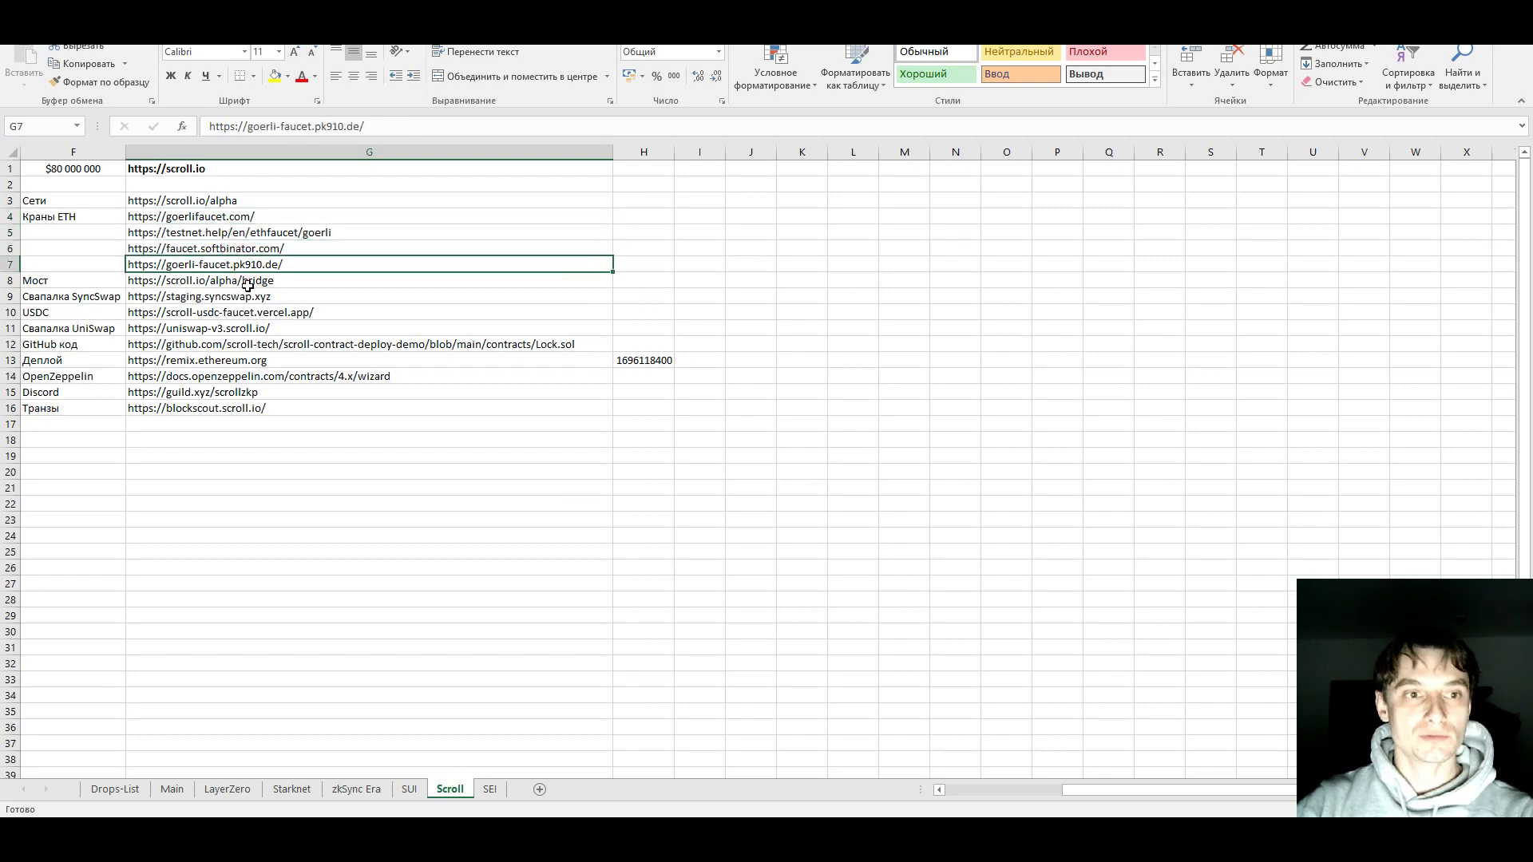
Locate the bridge link in G8 and view the screenshots of sending 0.014 ETH to Scroll Alpha Testnet and choosing that network in MetaMask
{"action": "left_click", "coordinate": [105, 283]}
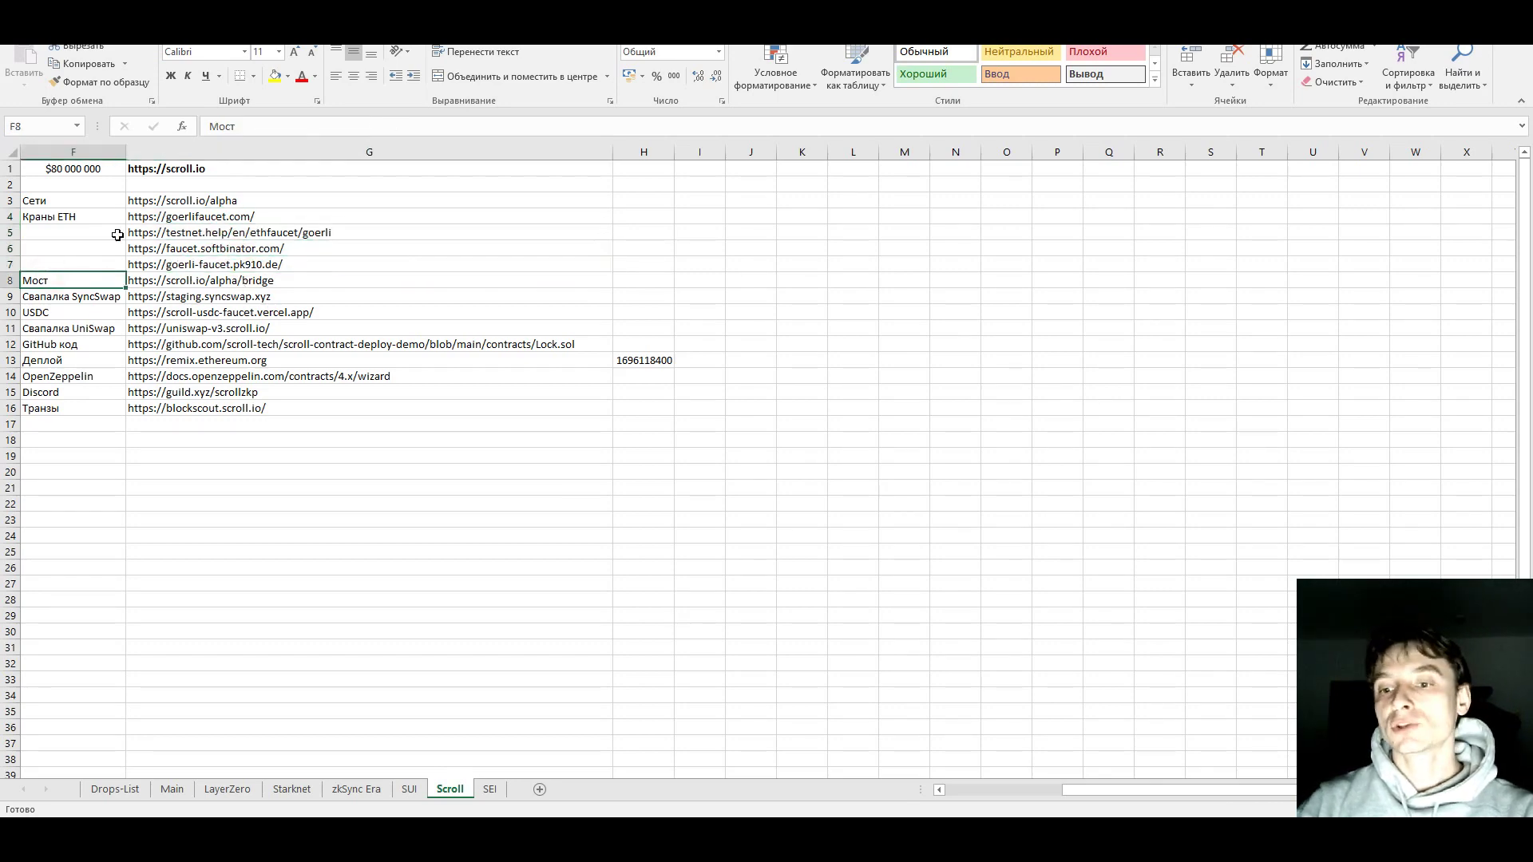
{"action": "left_click", "coordinate": [148, 280]}
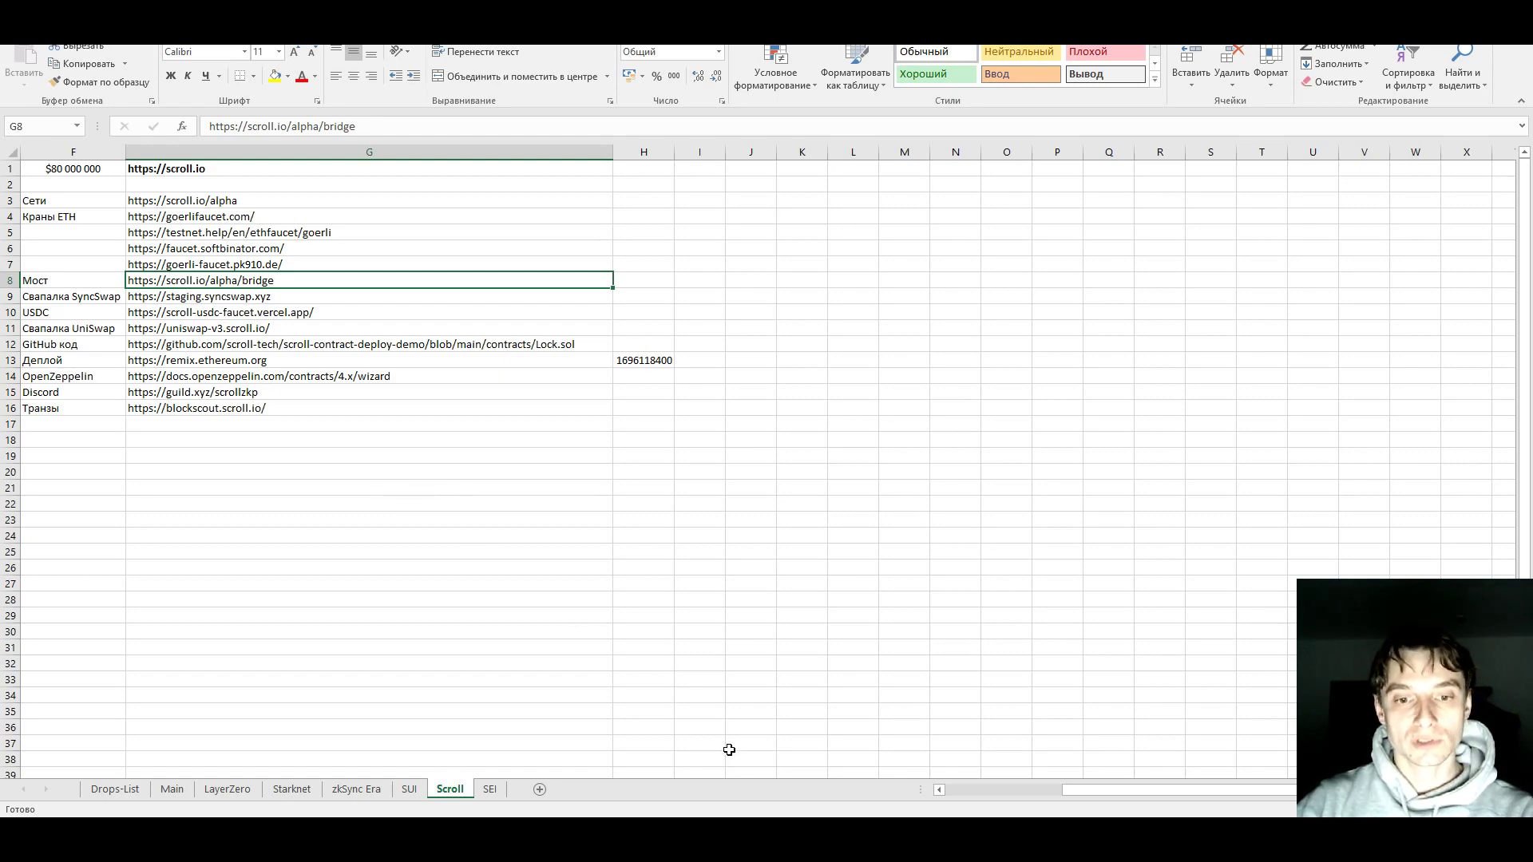
{"action": "left_click", "coordinate": [771, 806]}
{"action": "scroll", "coordinate": [831, 478], "scroll_direction": "down", "scroll_amount": 1}
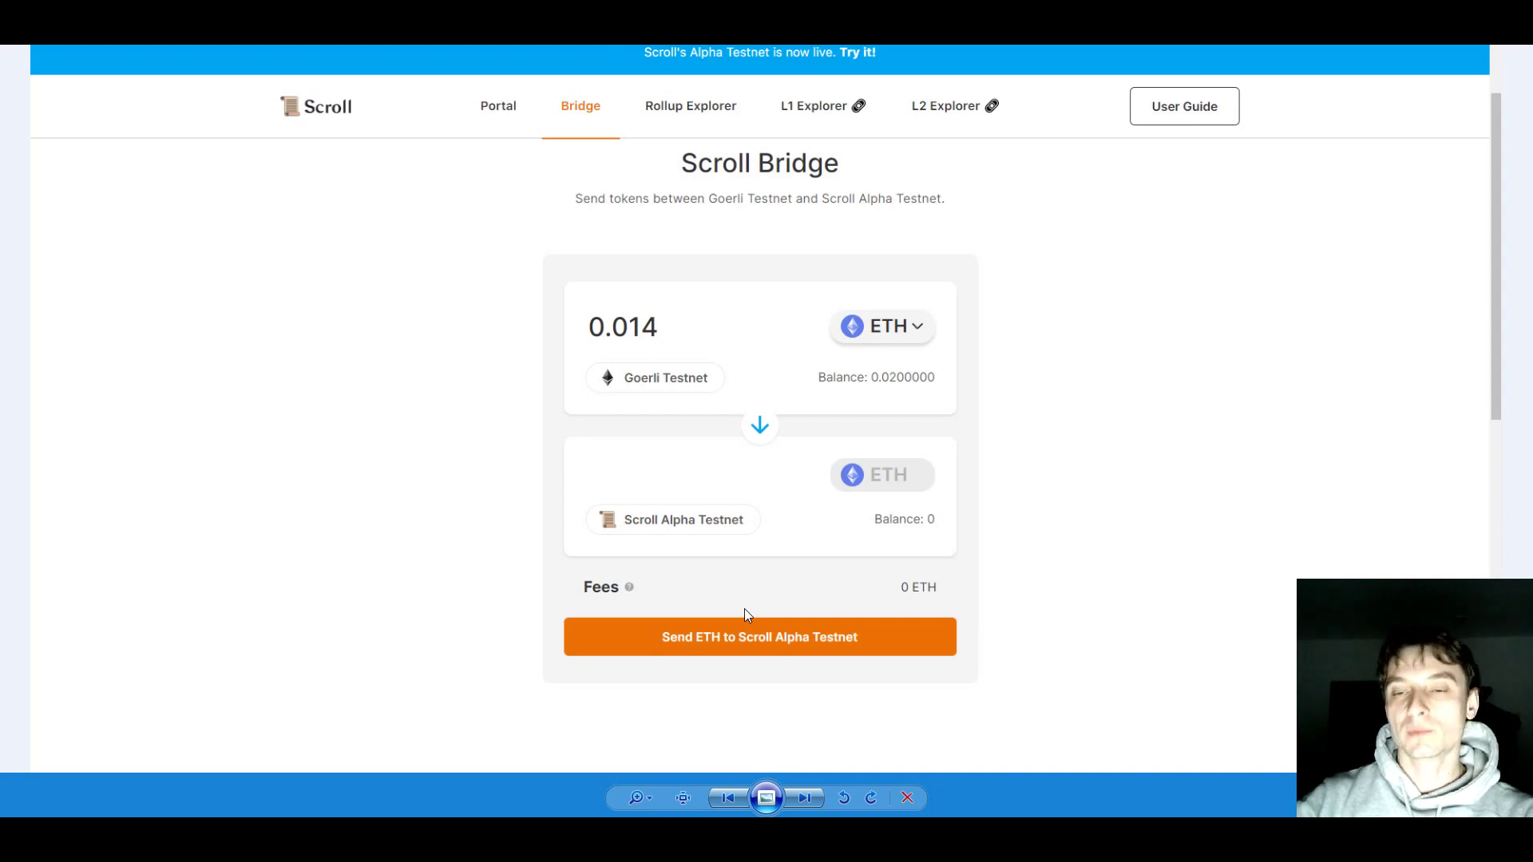
{"action": "left_click", "coordinate": [821, 644]}
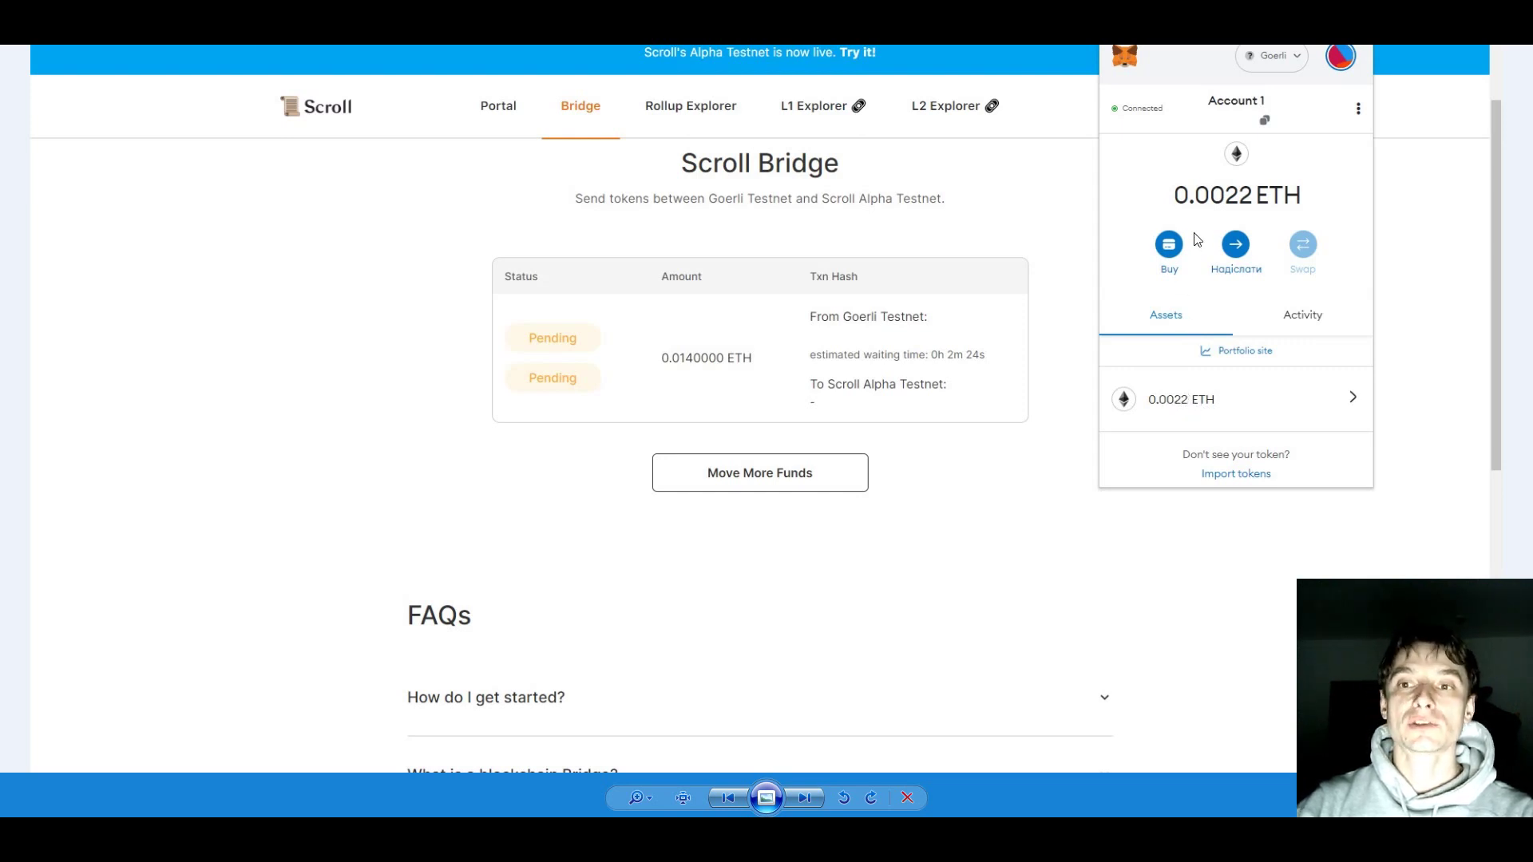
{"action": "left_click", "coordinate": [1300, 61]}
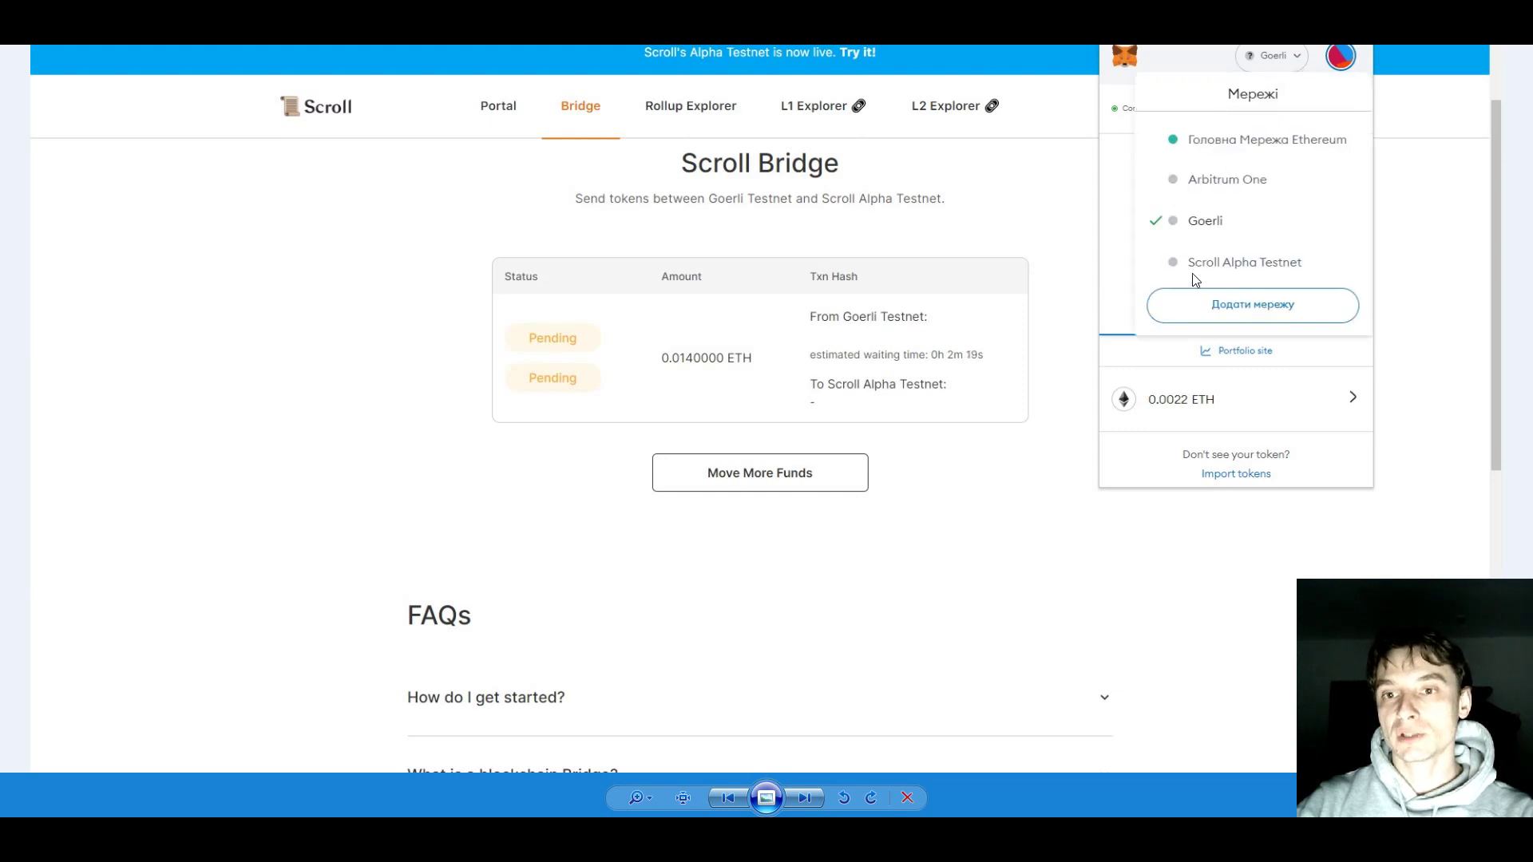
{"action": "left_click", "coordinate": [1224, 266]}
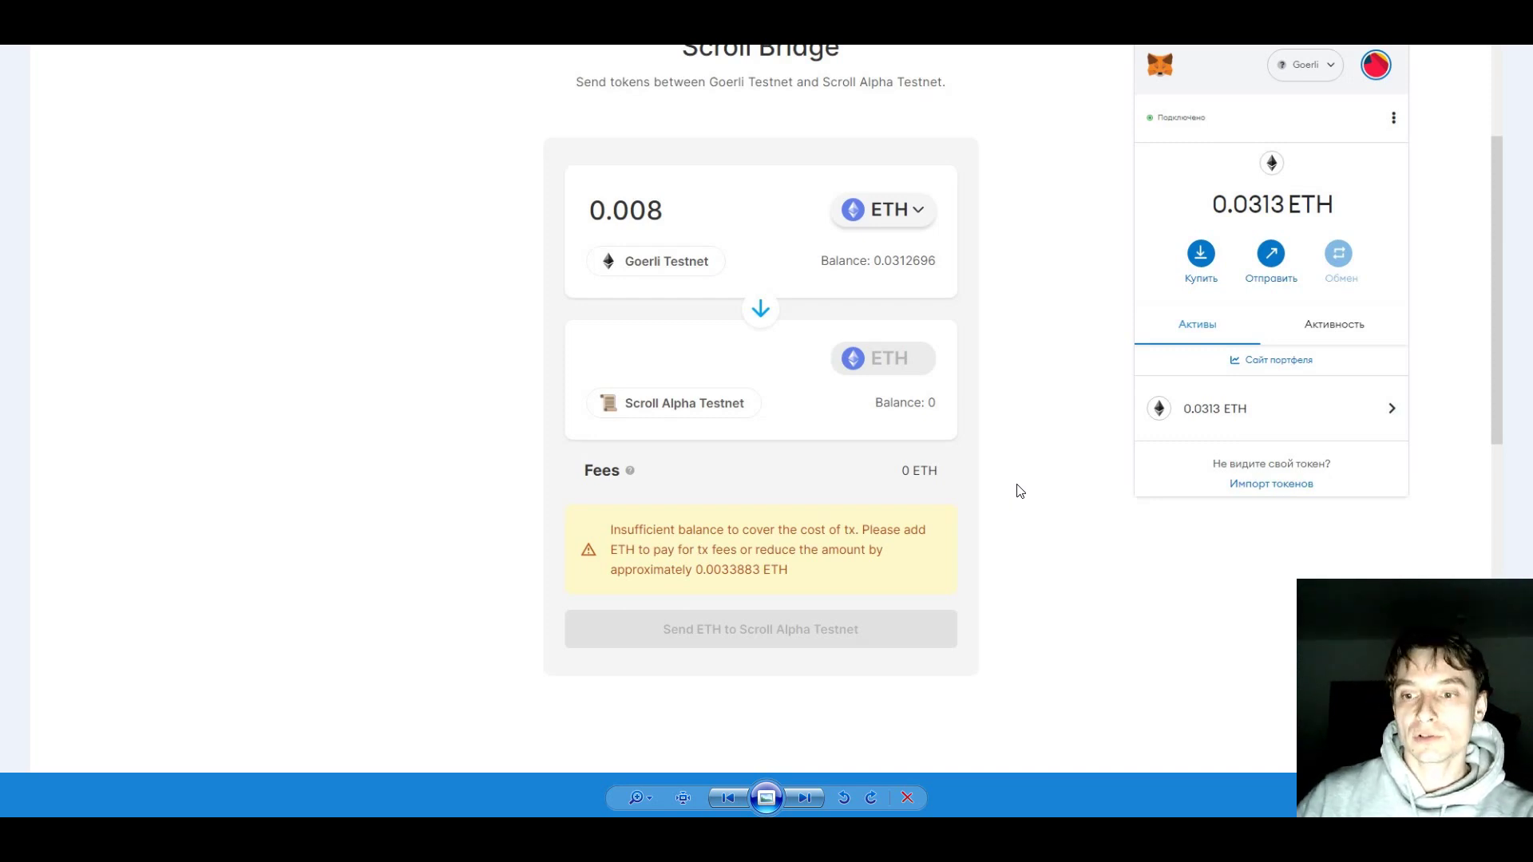
Locate the SyncSwap link in G9 in Excel, then view the screenshots of selecting the Scroll Alpha network and the token-to-sell list
{"action": "key", "text": "alt+Tab"}
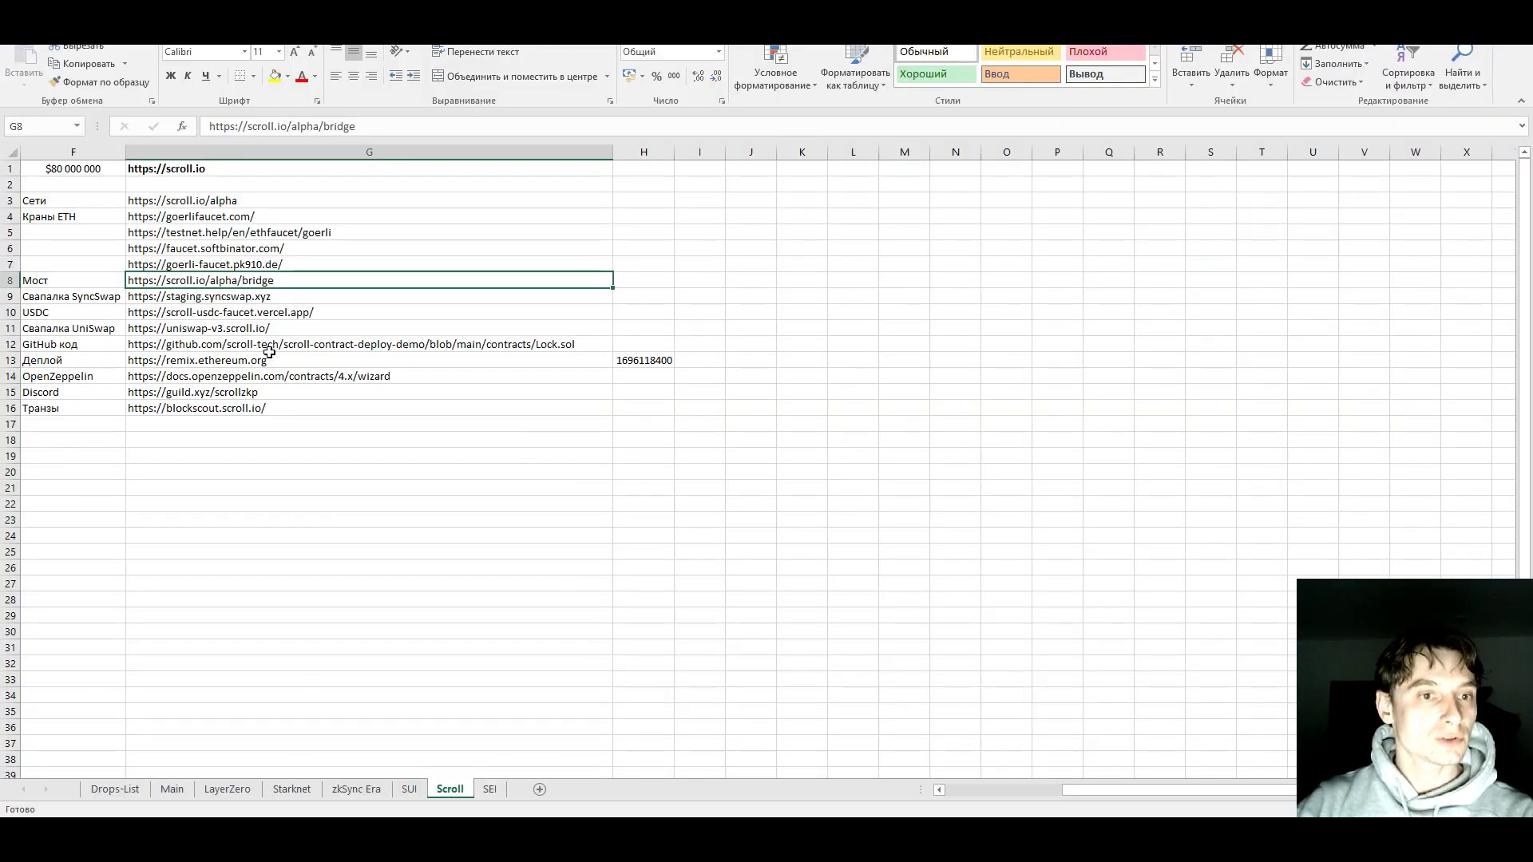
{"action": "left_click", "coordinate": [175, 297]}
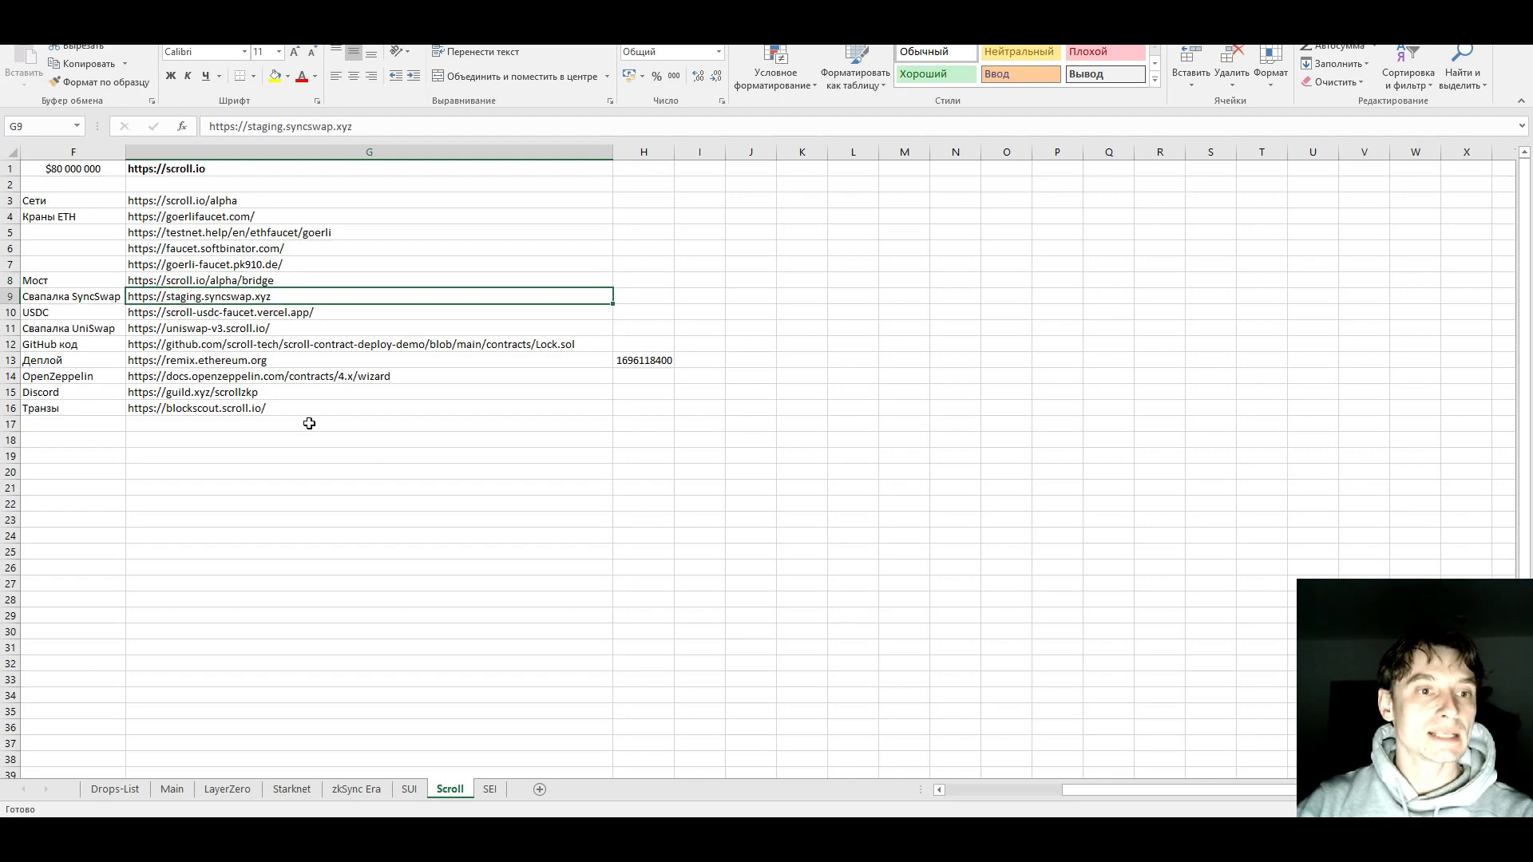
{"action": "key", "text": "alt+Tab"}
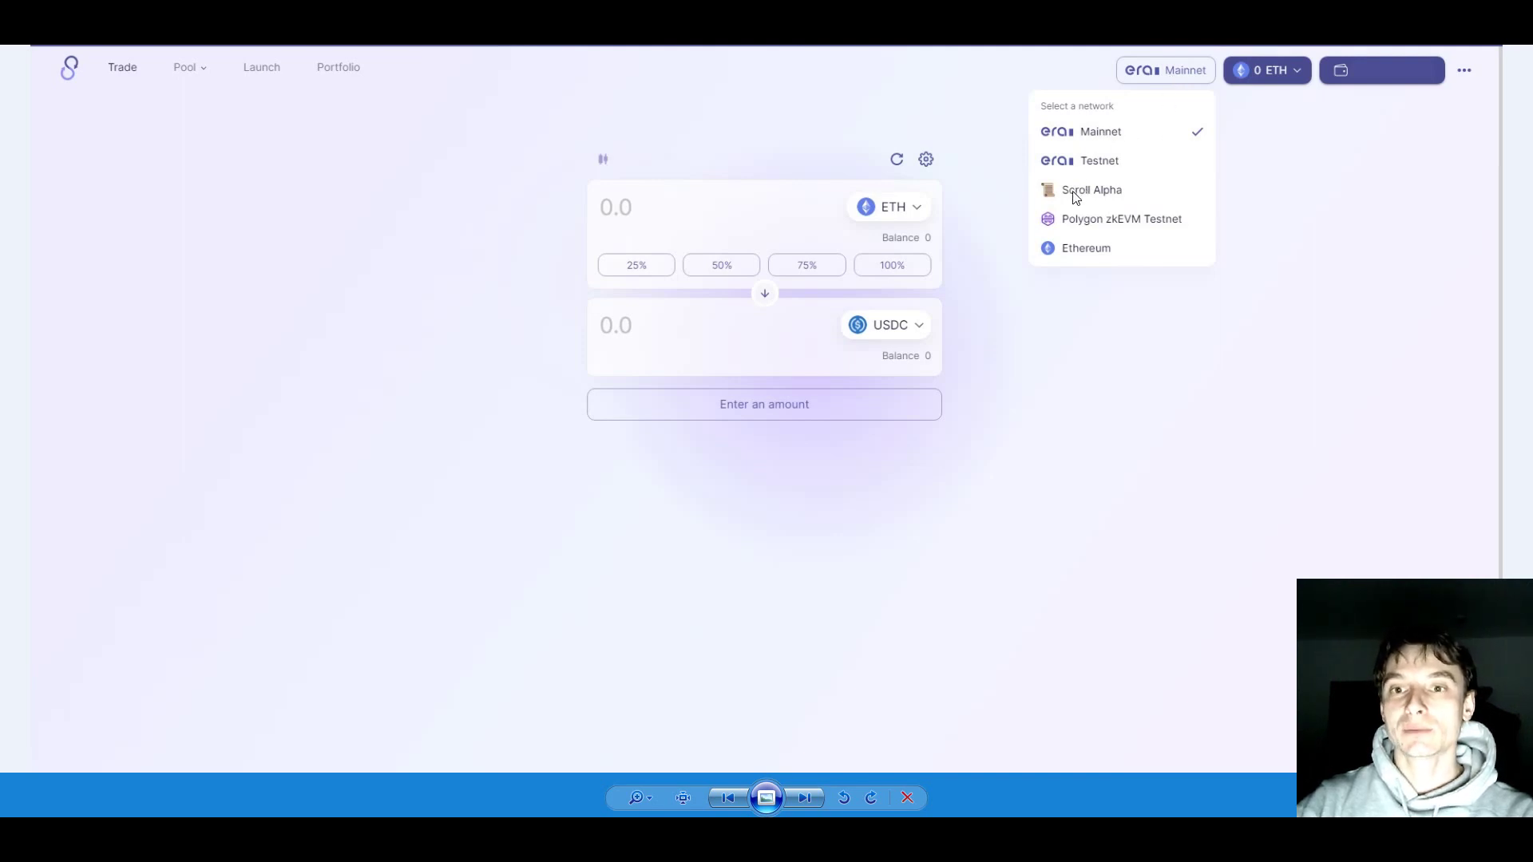
{"action": "left_click", "coordinate": [1147, 192]}
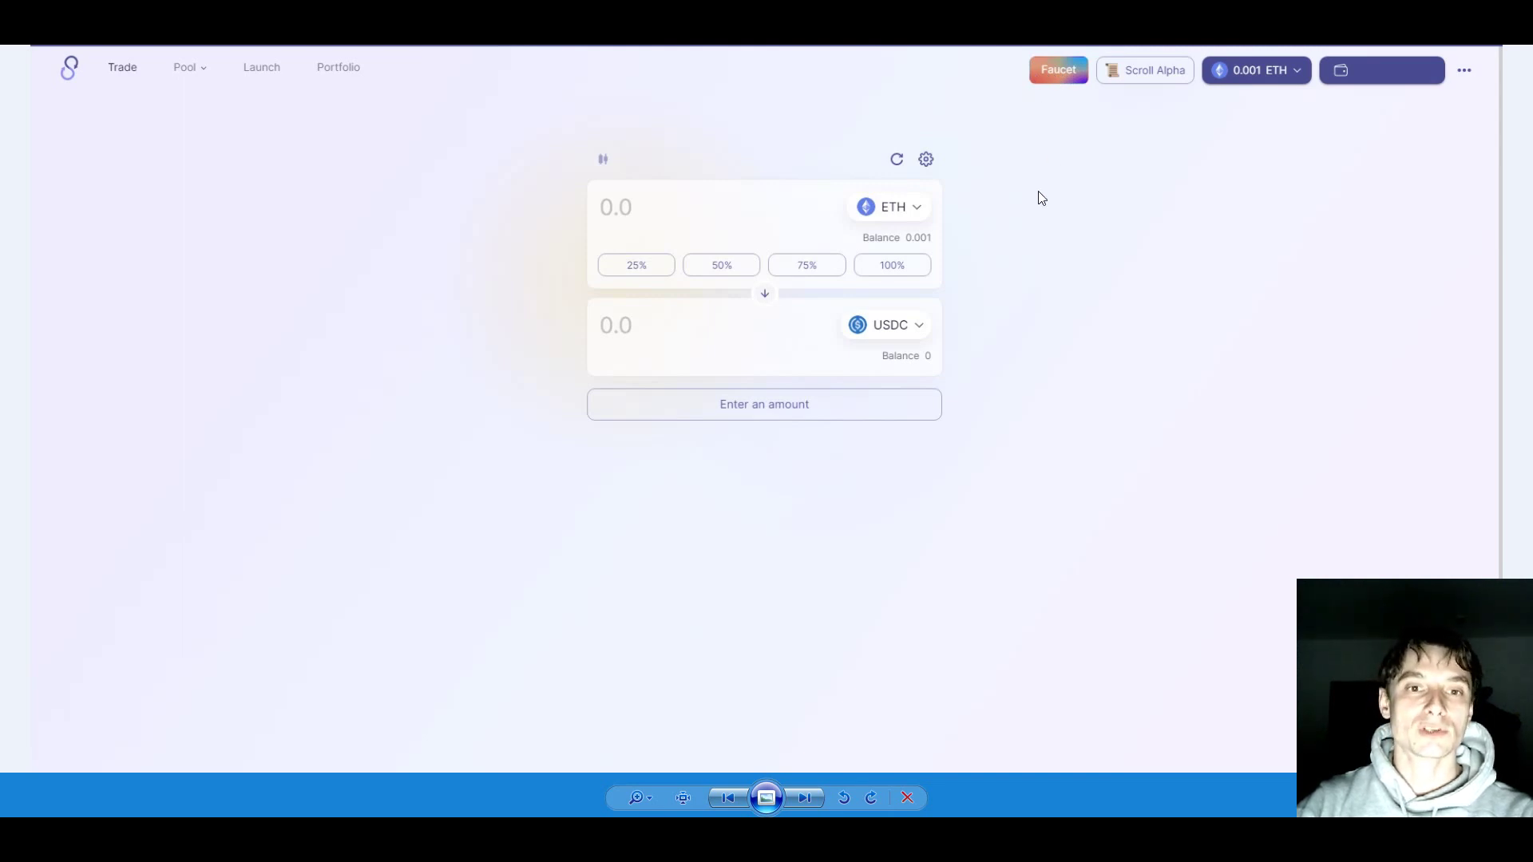
{"action": "left_click", "coordinate": [894, 212]}
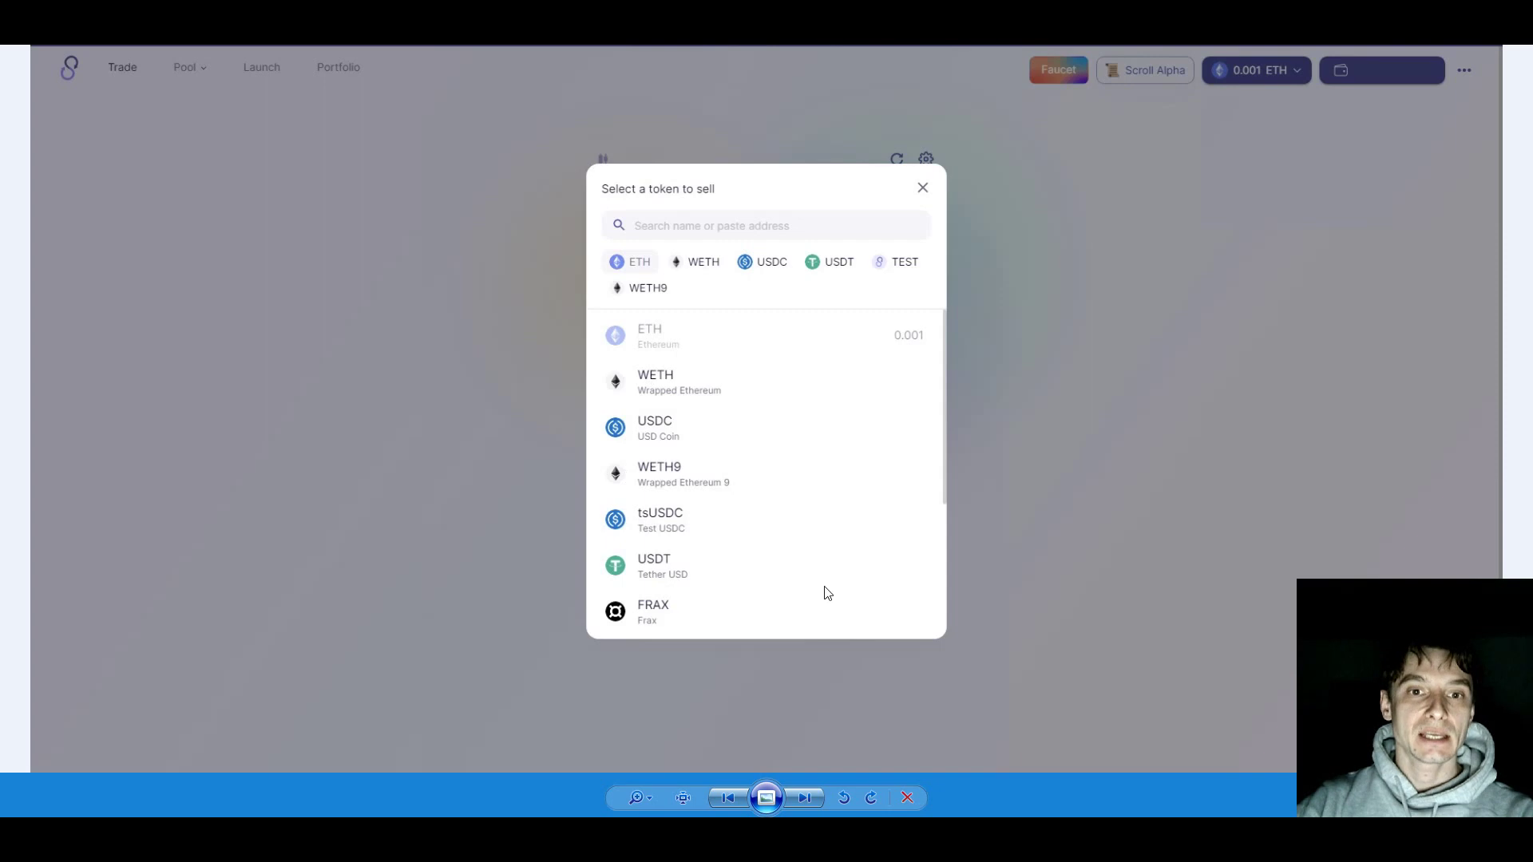
{"action": "left_click", "coordinate": [1030, 316]}
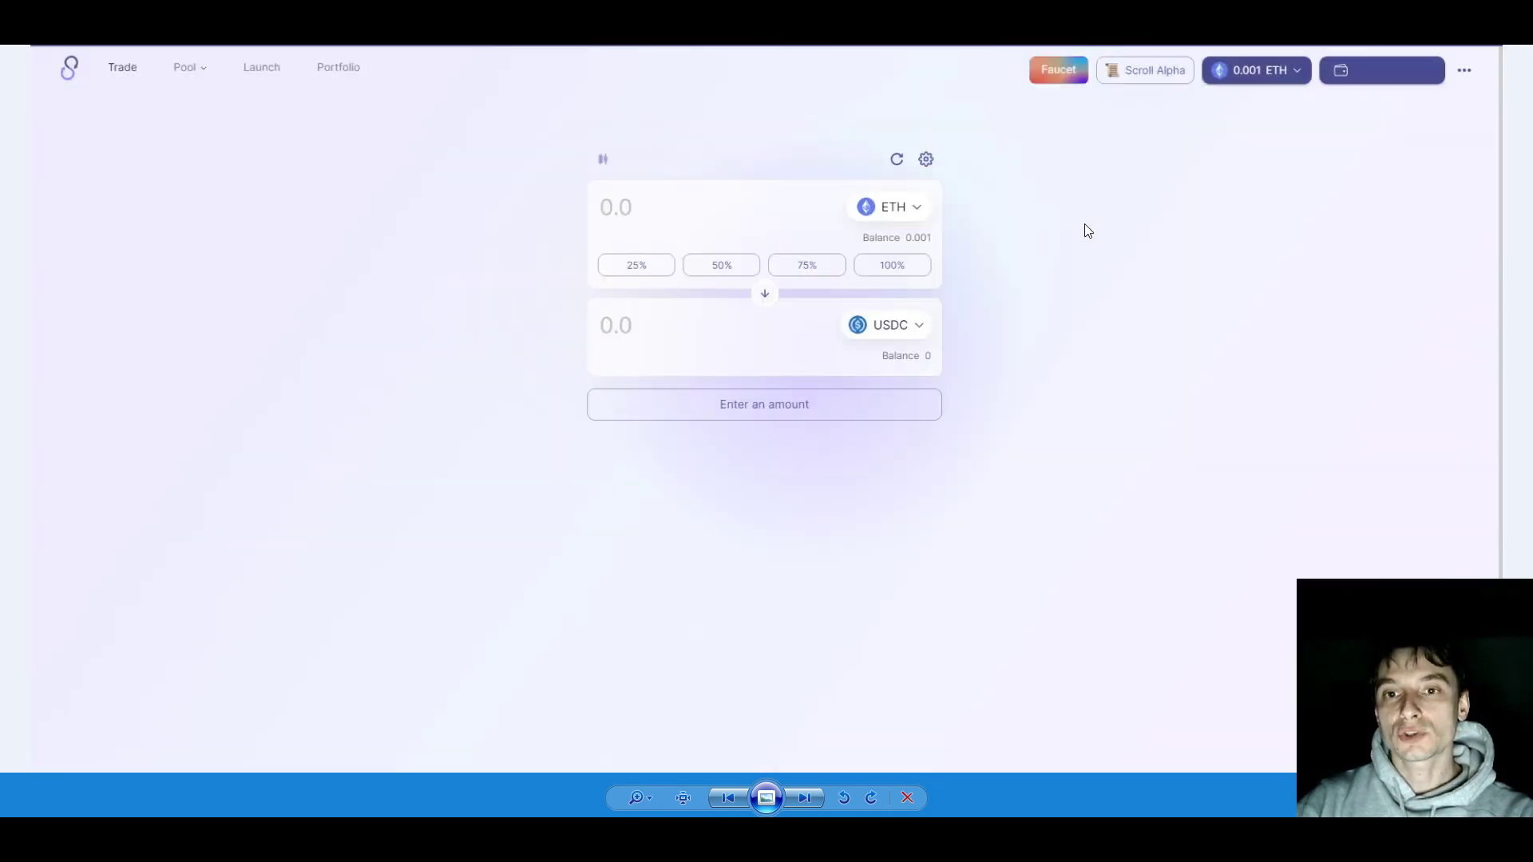
View the screenshots of requesting SyncSwap faucet tokens, from the retweet requirement to the claim
{"action": "left_click", "coordinate": [1066, 74]}
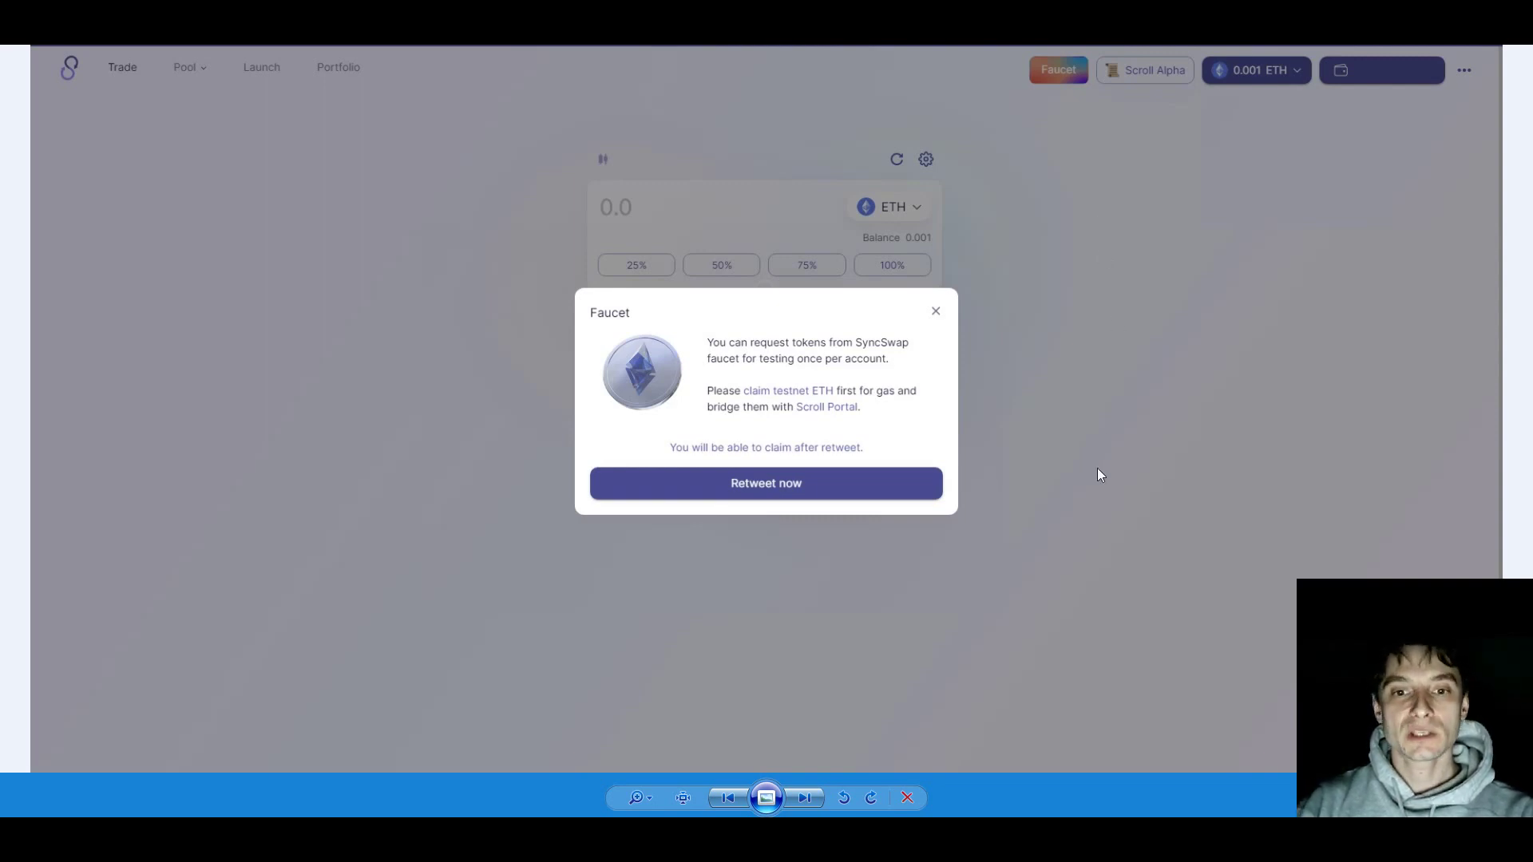
{"action": "left_click", "coordinate": [795, 486]}
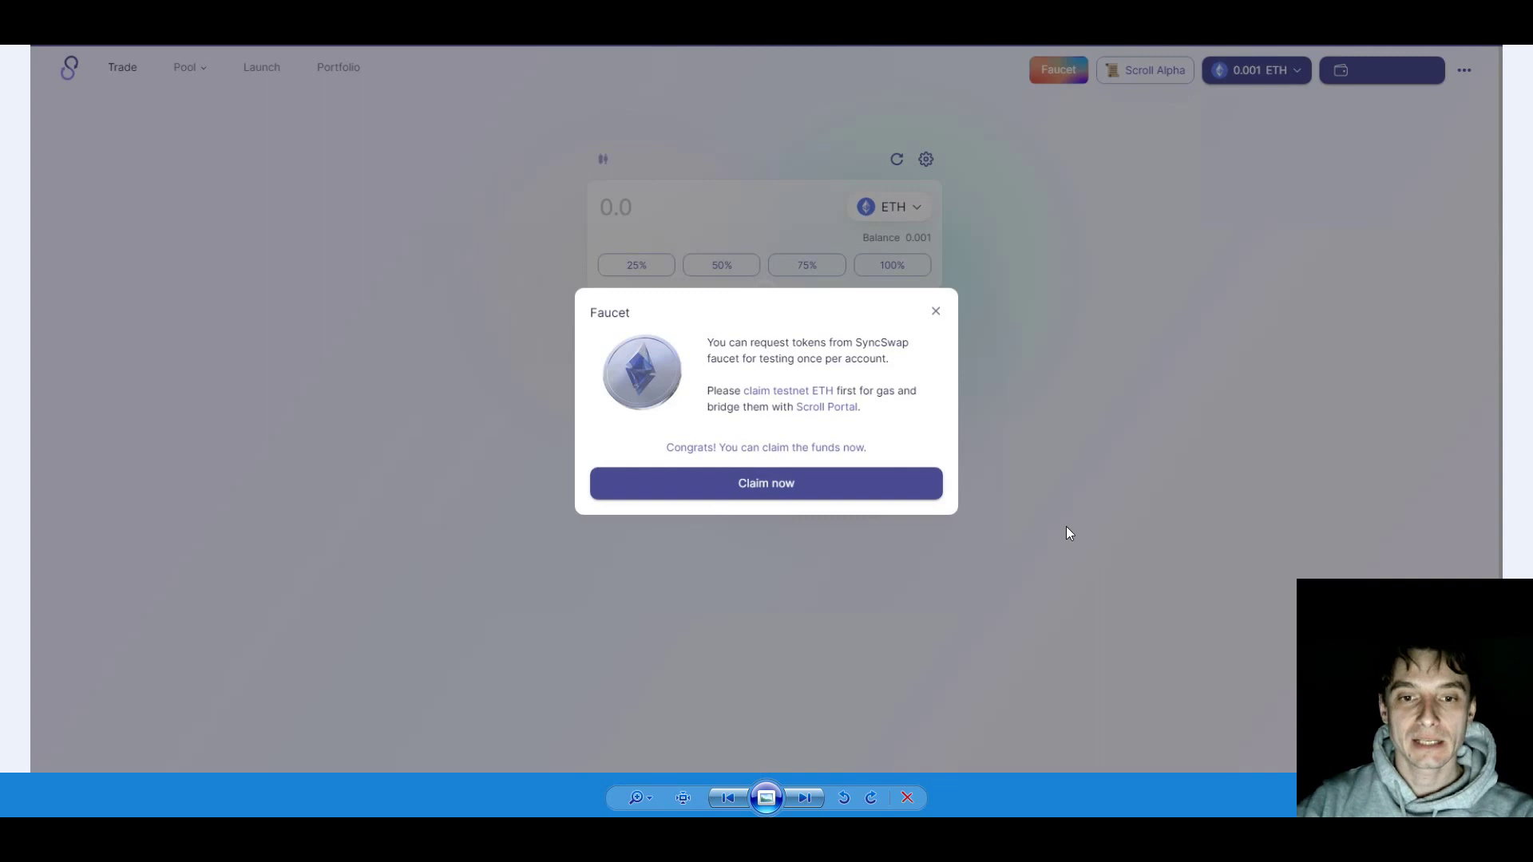
{"action": "left_click", "coordinate": [761, 484]}
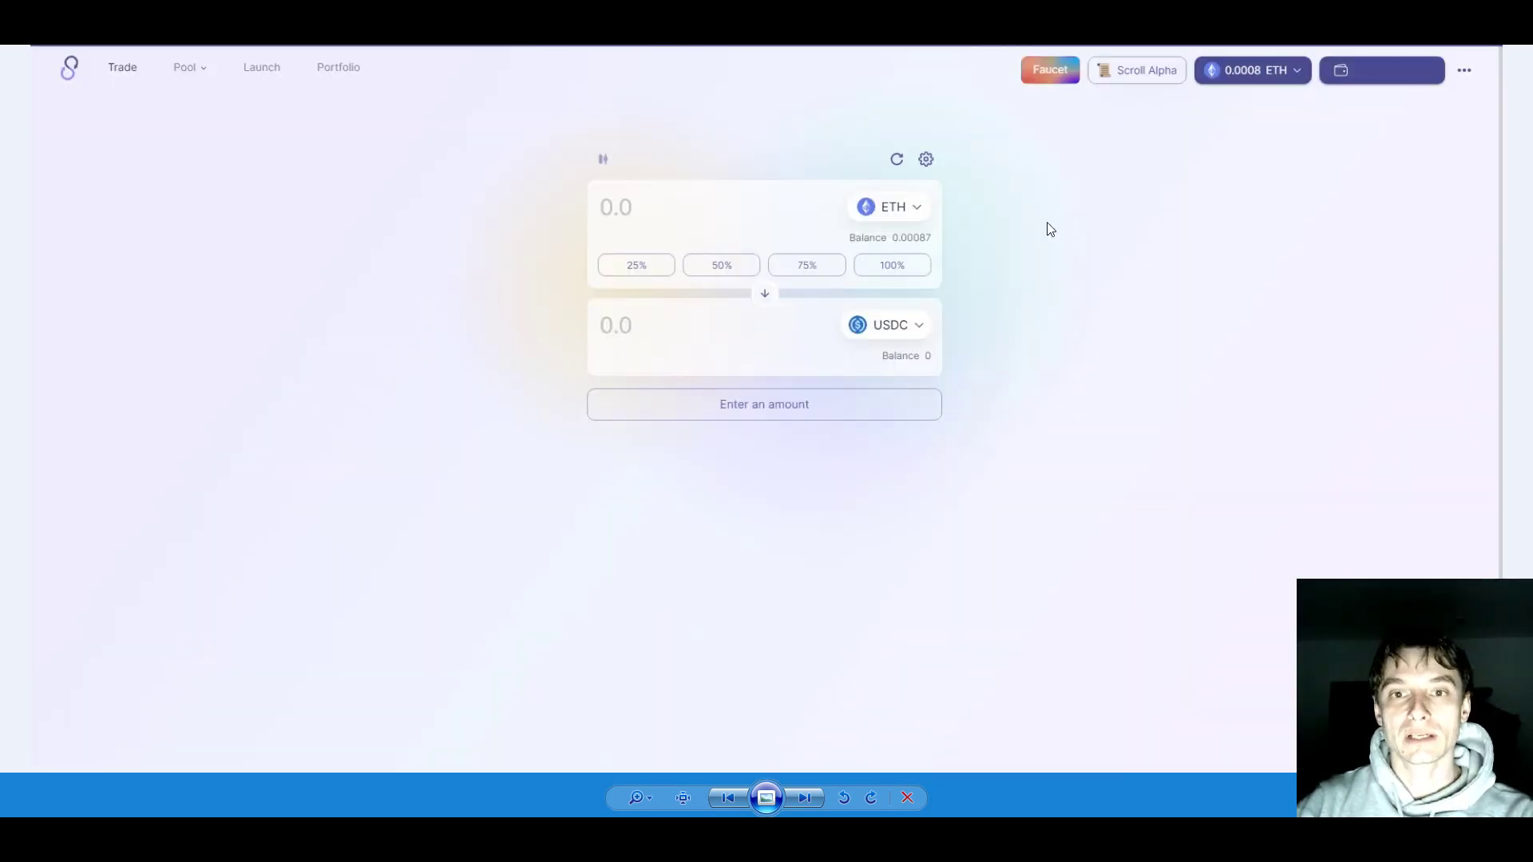
View the screenshots of SyncSwap's token-to-buy list and the Pools page for creating a new liquidity position
{"action": "left_click", "coordinate": [921, 209]}
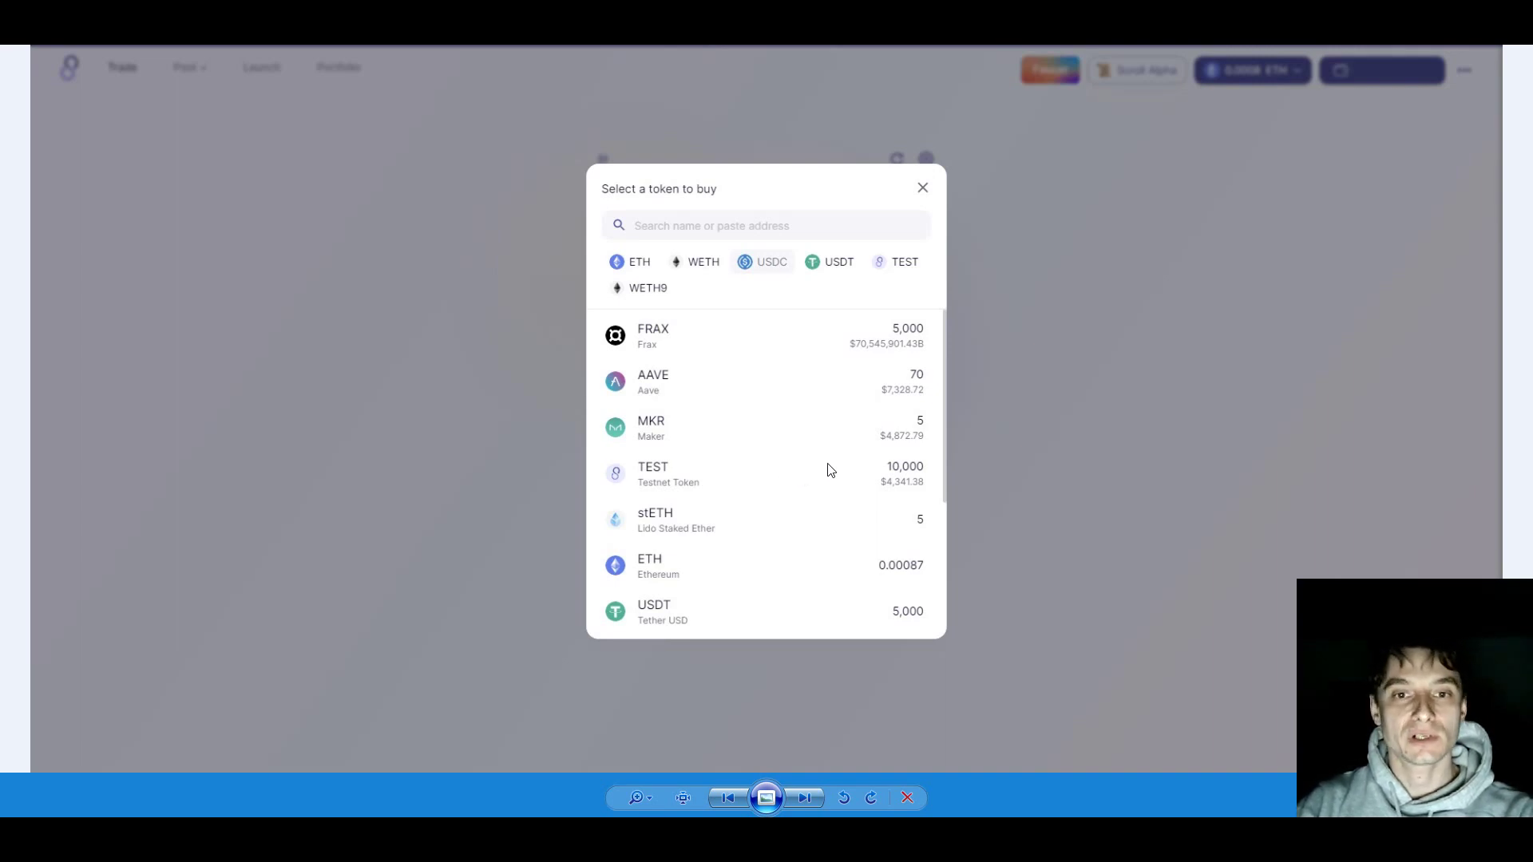
{"action": "key", "text": "Right"}
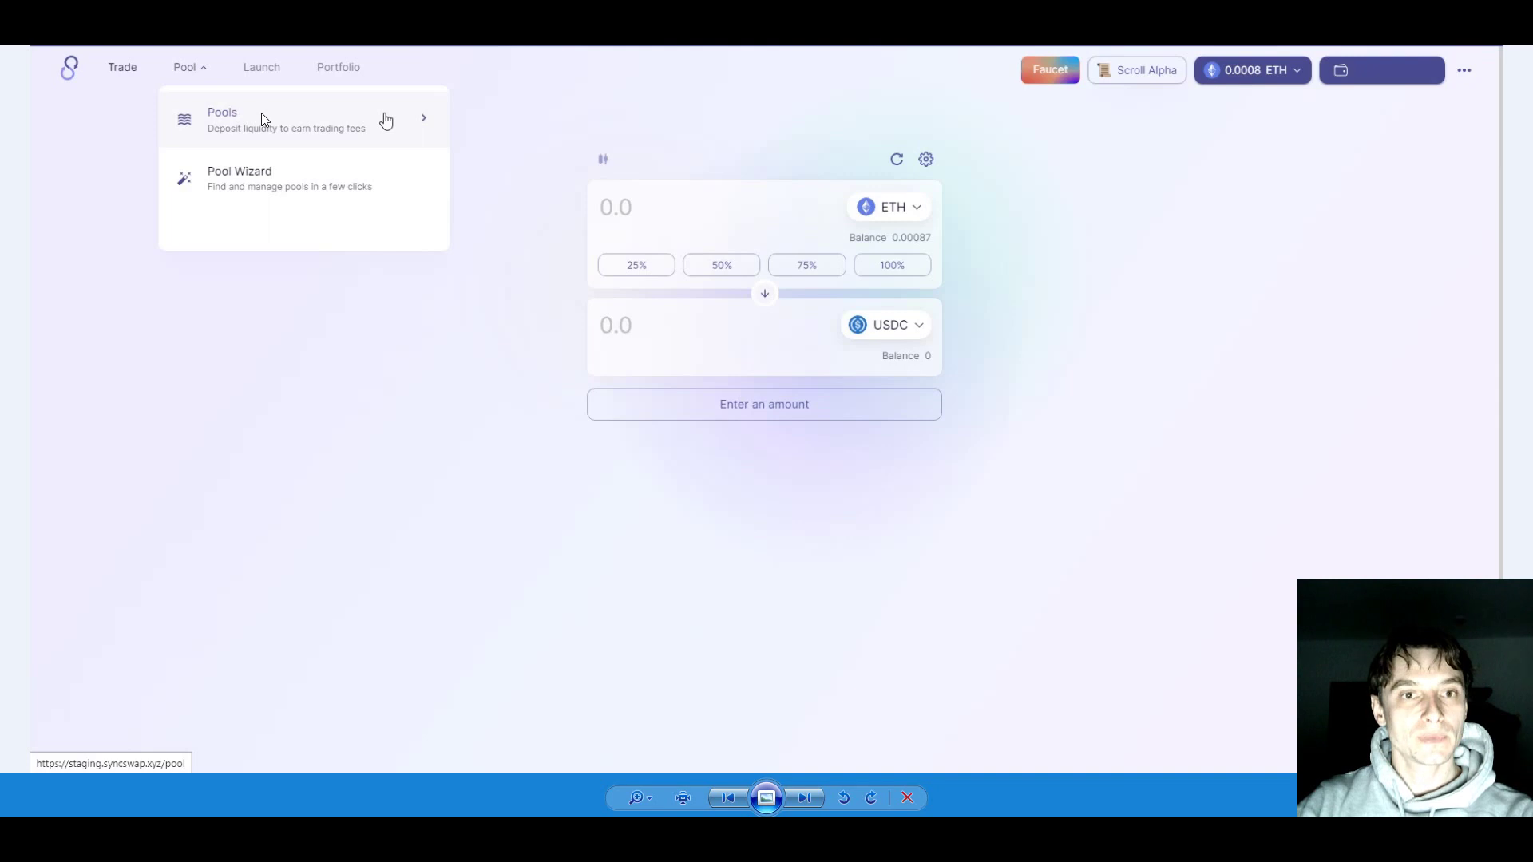
{"action": "key", "text": "Right"}
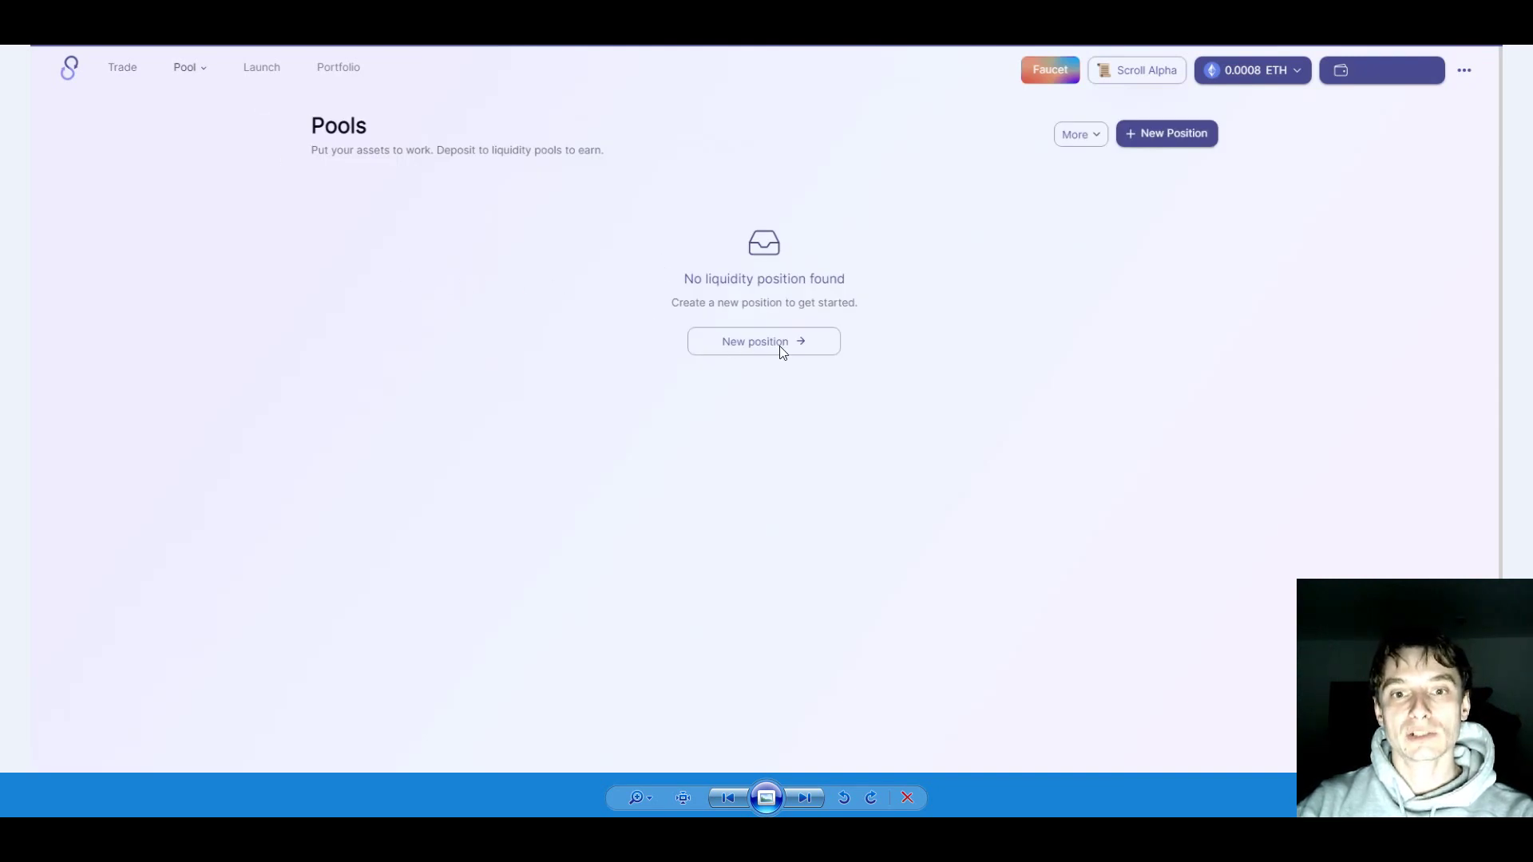
View the screenshots of SyncSwap's Pool Wizard, from choosing a Classic FRAX/TEST pool to opening its Deposit page
{"action": "key", "text": "Right"}
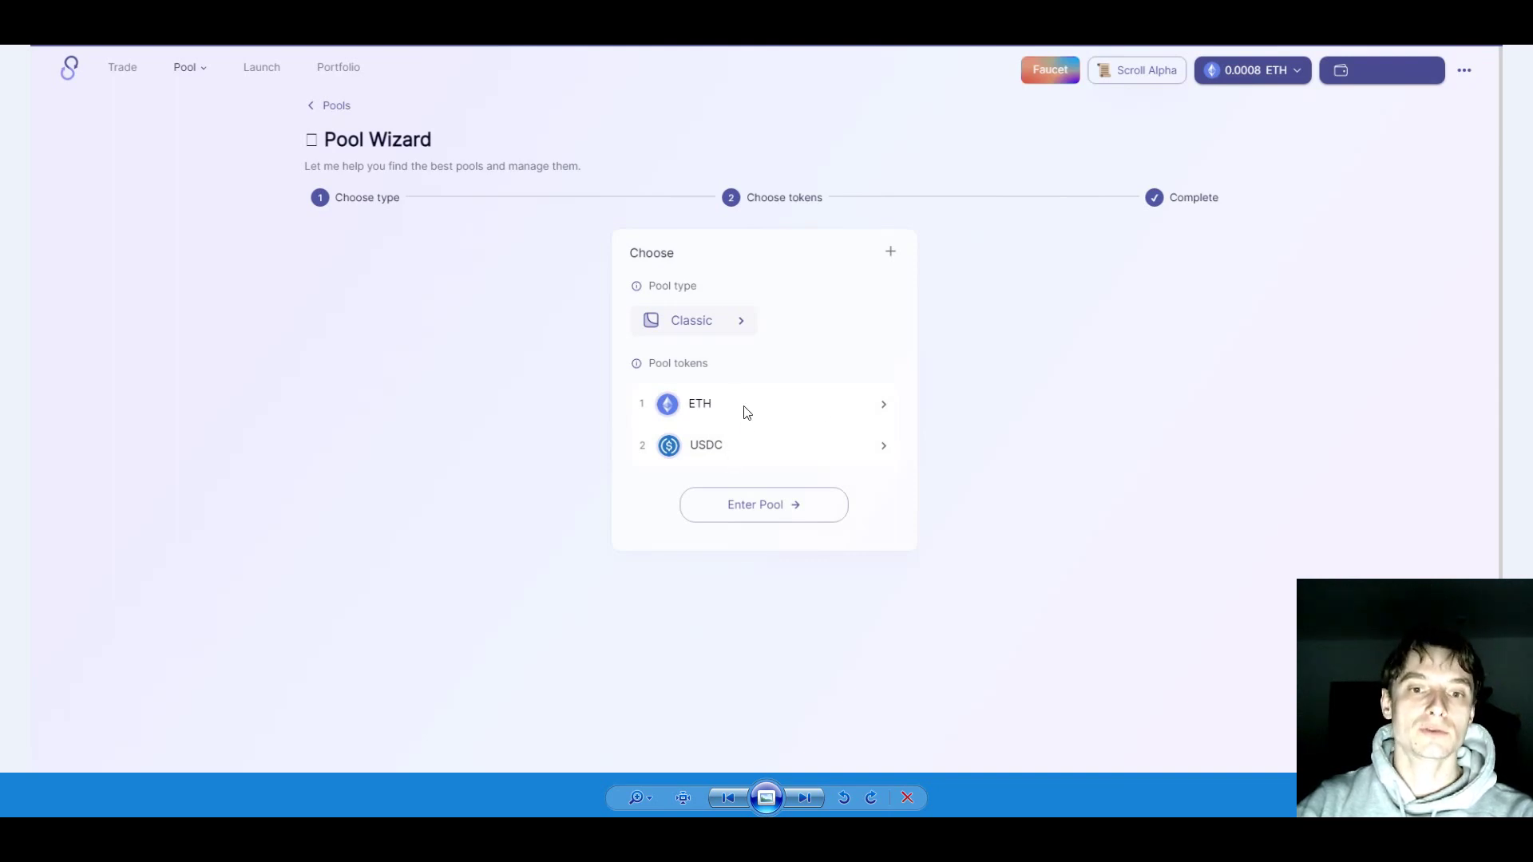
{"action": "key", "text": "Right"}
{"action": "key", "text": "Right"}
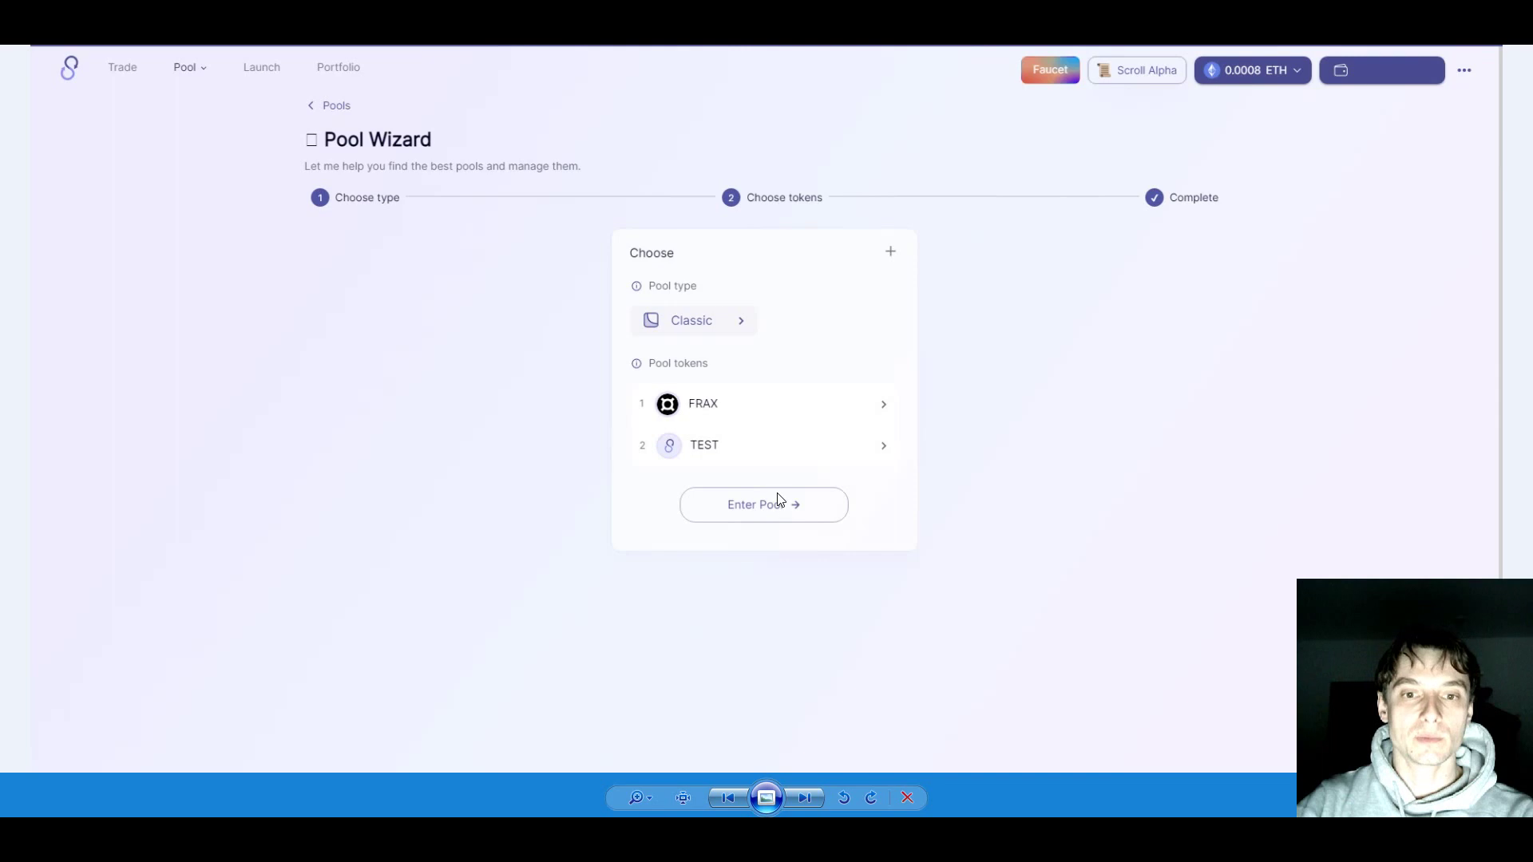
{"action": "key", "text": "Right"}
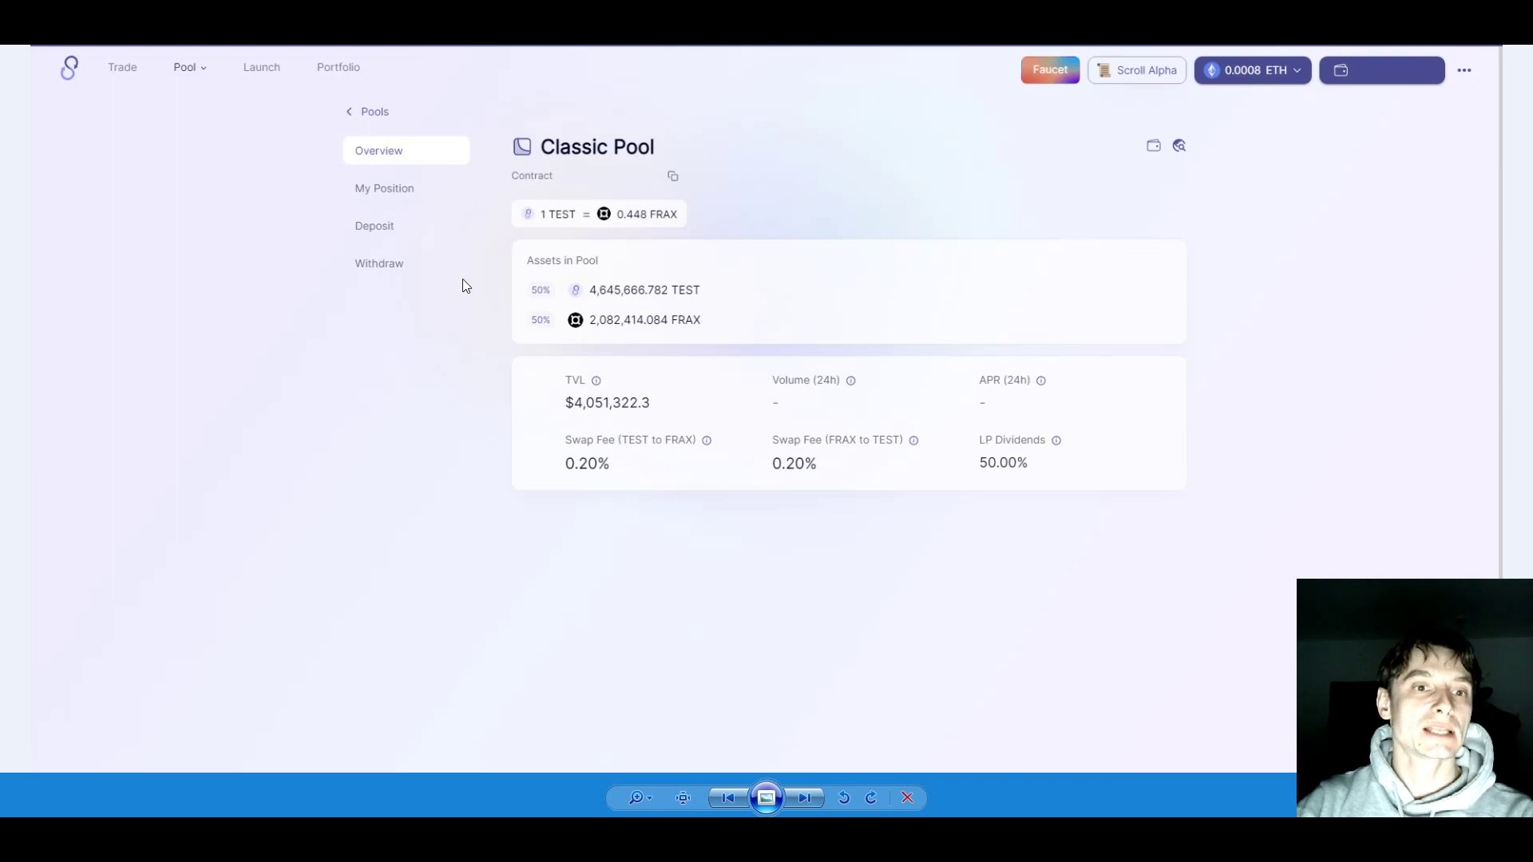
{"action": "key", "text": "Right"}
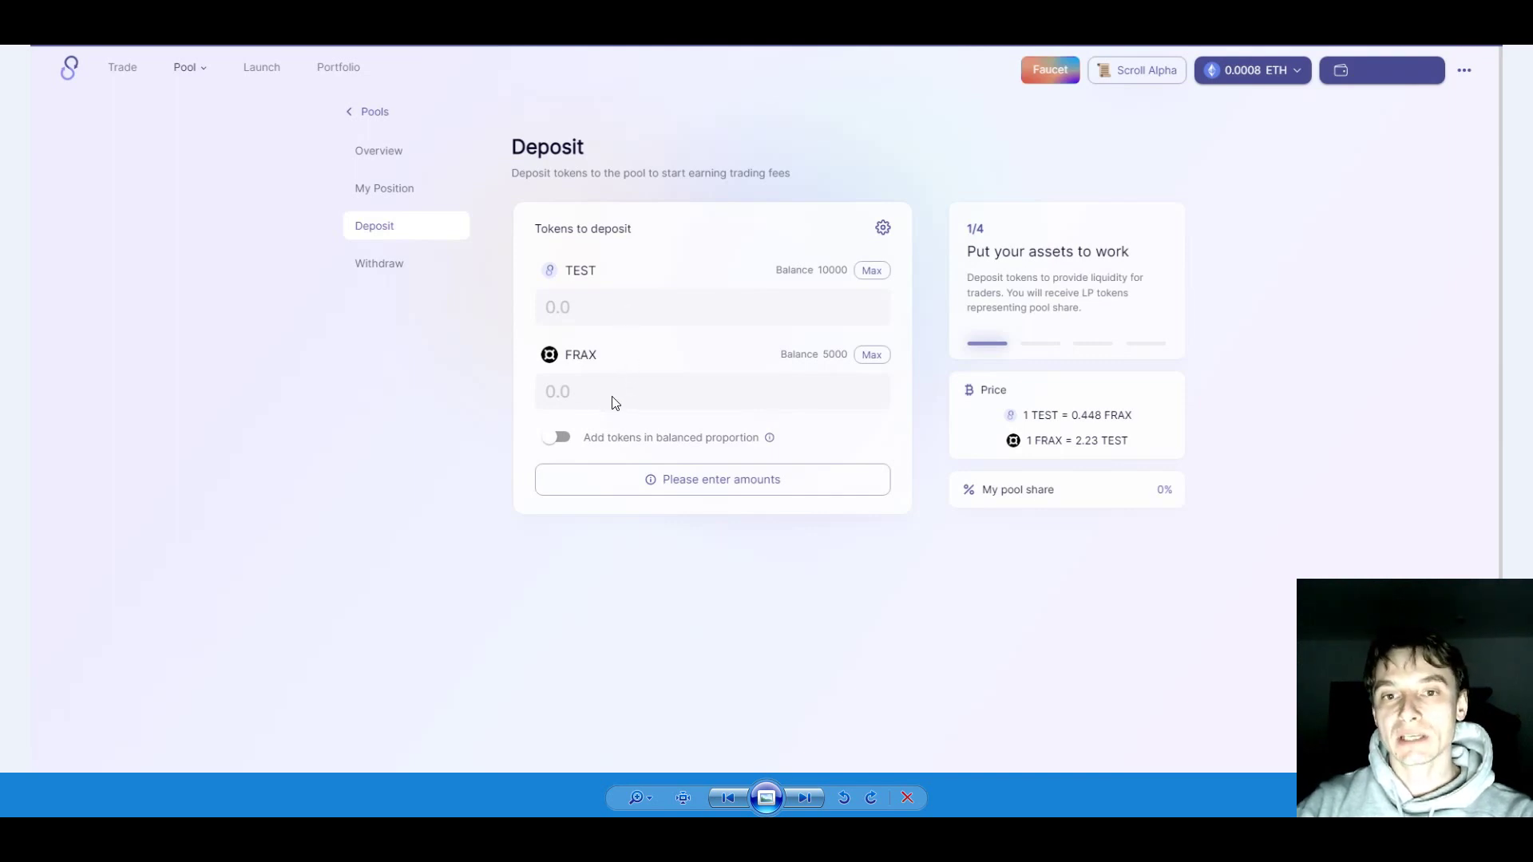
View the screenshots of permitting and depositing 10000 TEST with balanced FRAX into the Classic Pool, through to the My Position page
{"action": "left_click", "coordinate": [559, 438]}
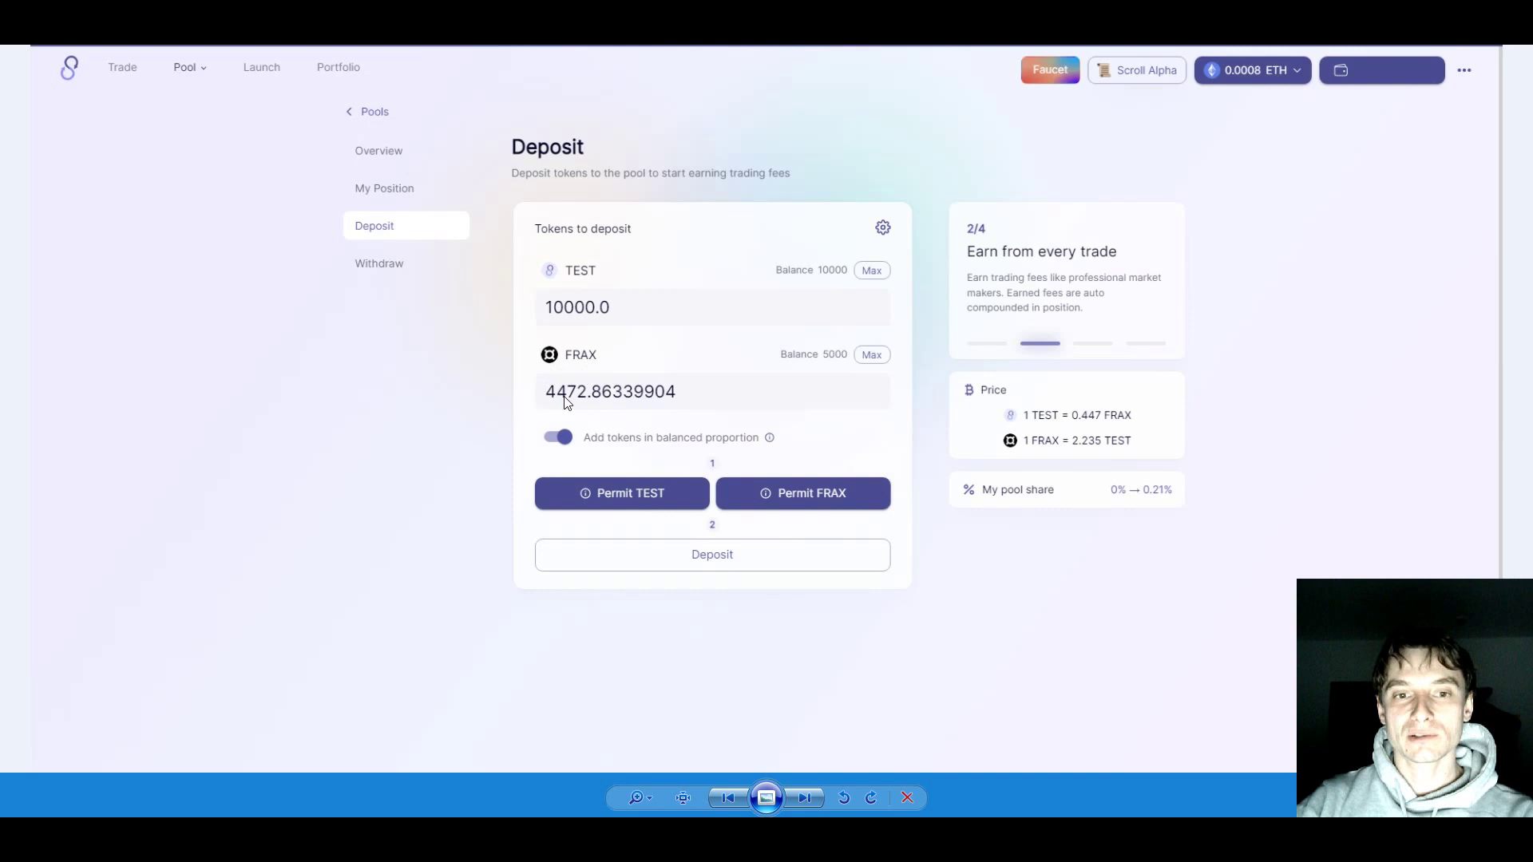
{"action": "left_click", "coordinate": [668, 495]}
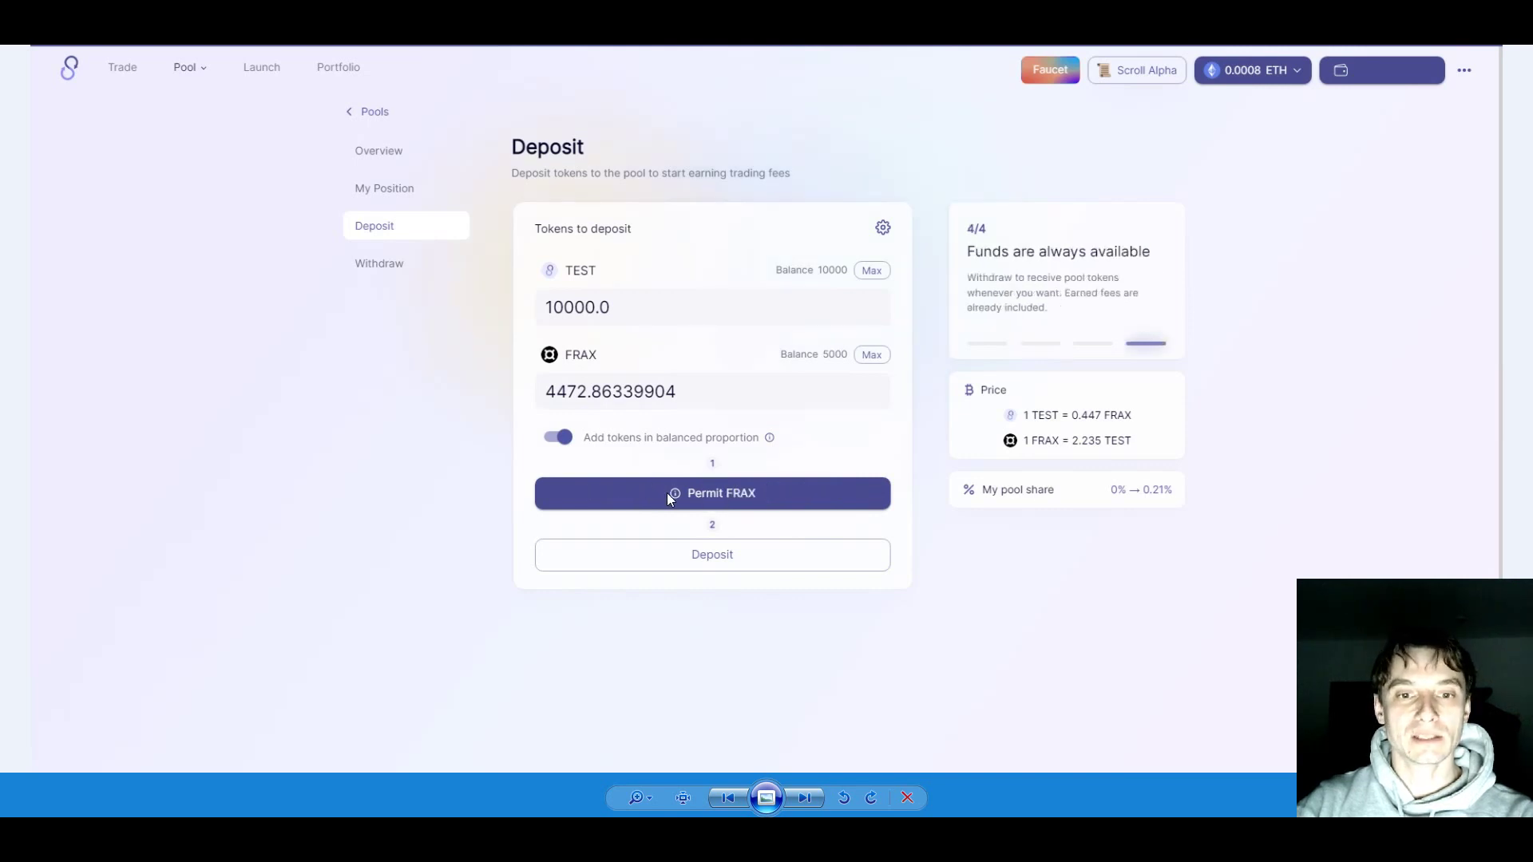
{"action": "left_click", "coordinate": [803, 508]}
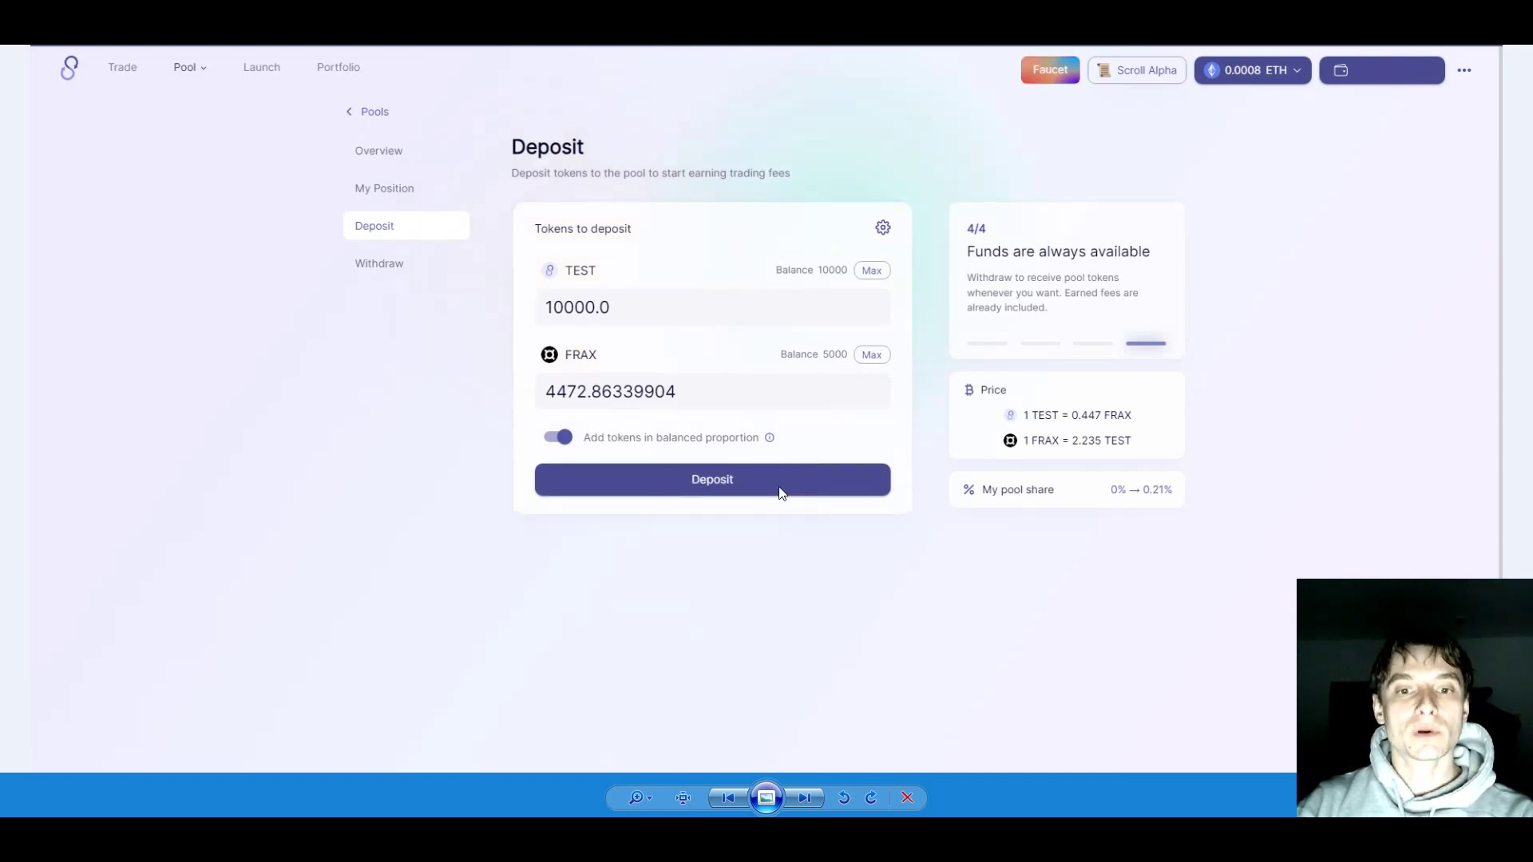
{"action": "left_click", "coordinate": [779, 486]}
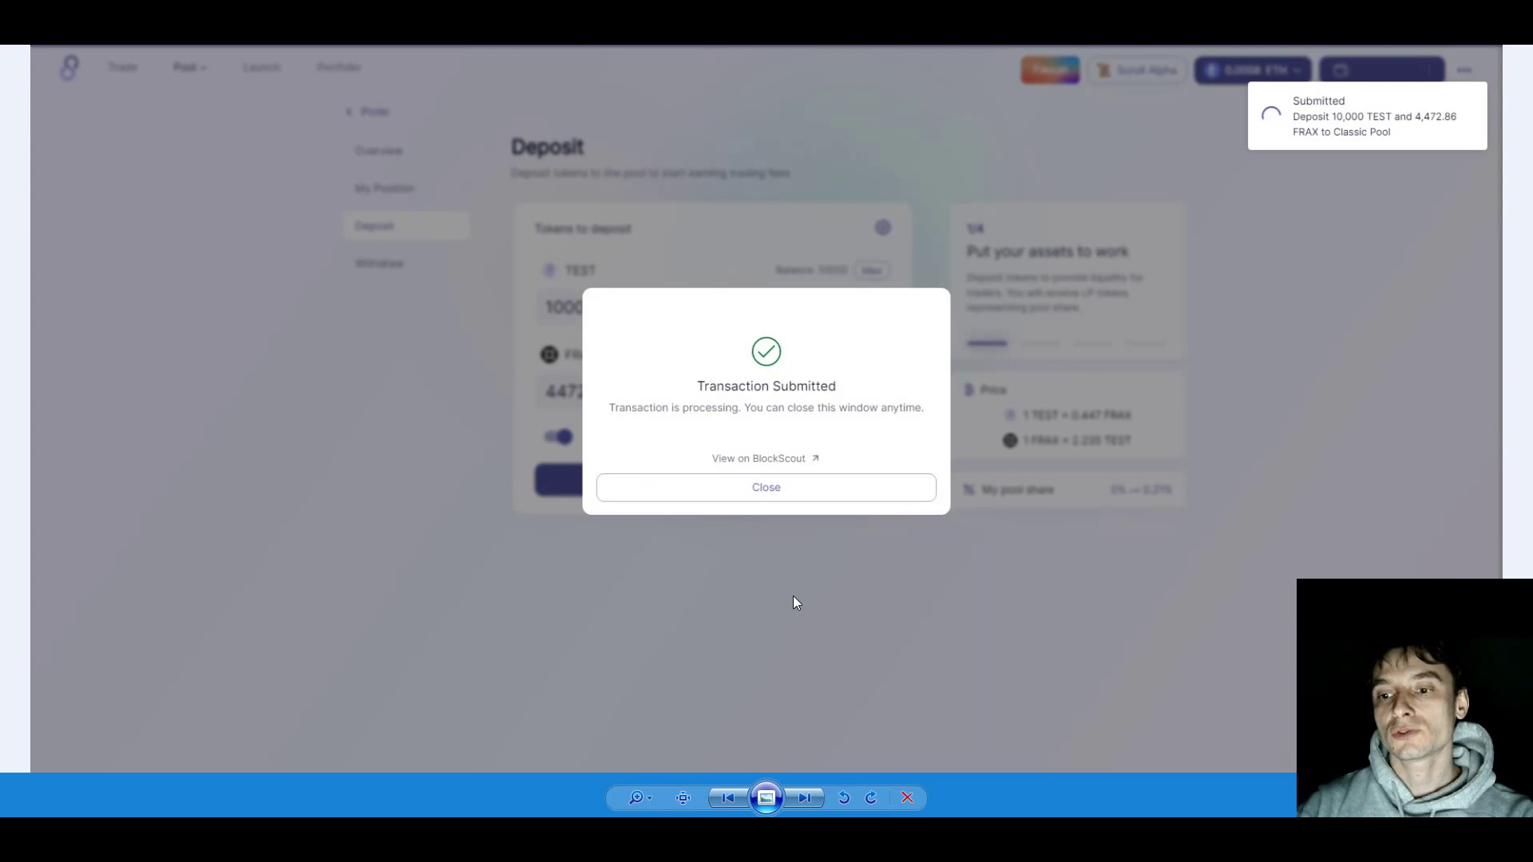
{"action": "left_click", "coordinate": [802, 496]}
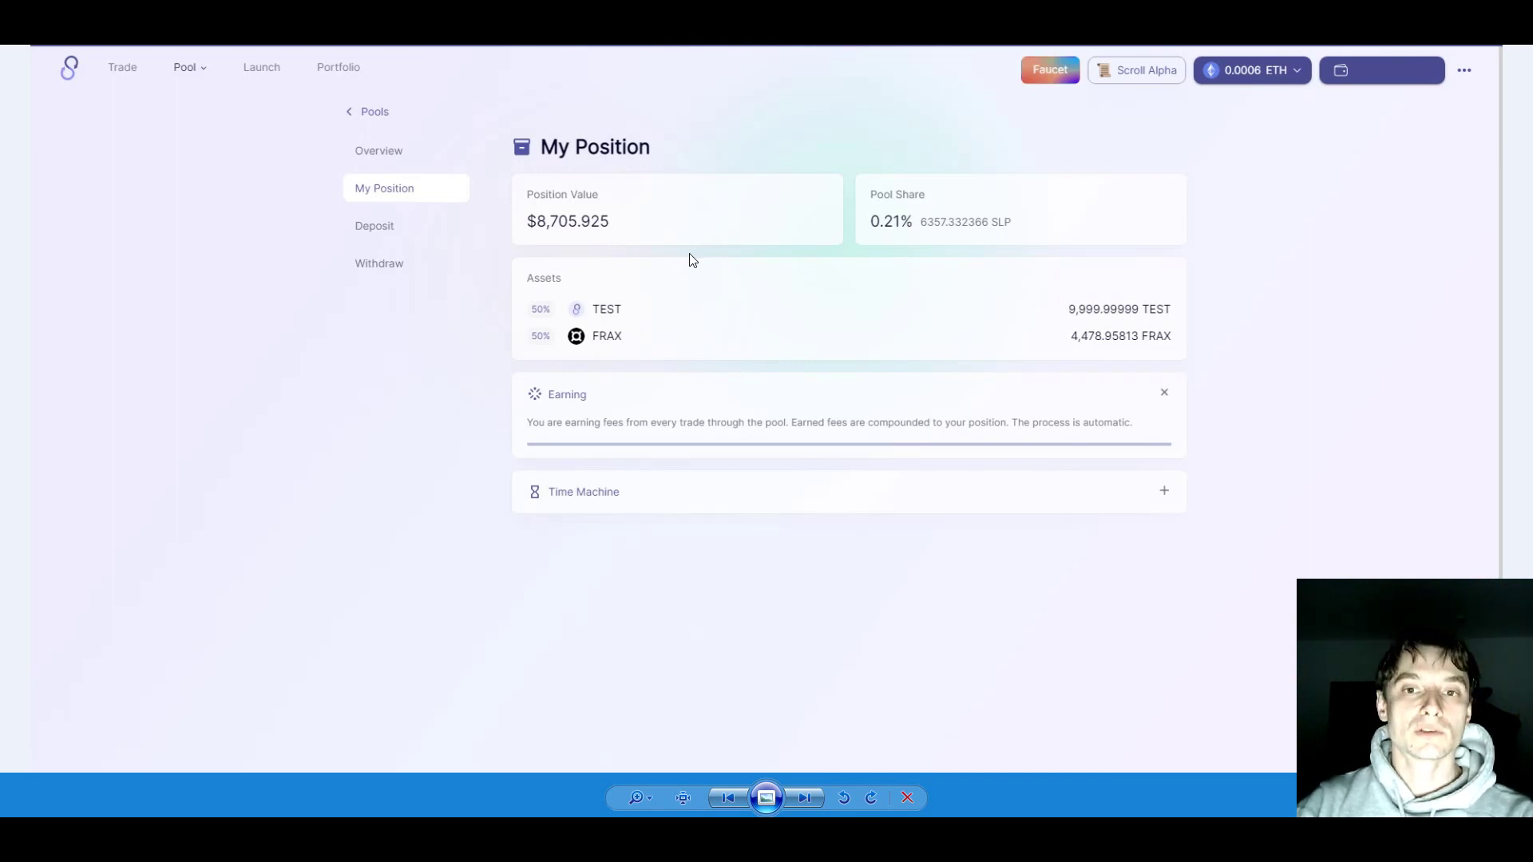
View the screenshots of withdrawing 25% of the pool liquidity and swapping 52.5 AAVE for ETH2 on SyncSwap
{"action": "left_click", "coordinate": [391, 268]}
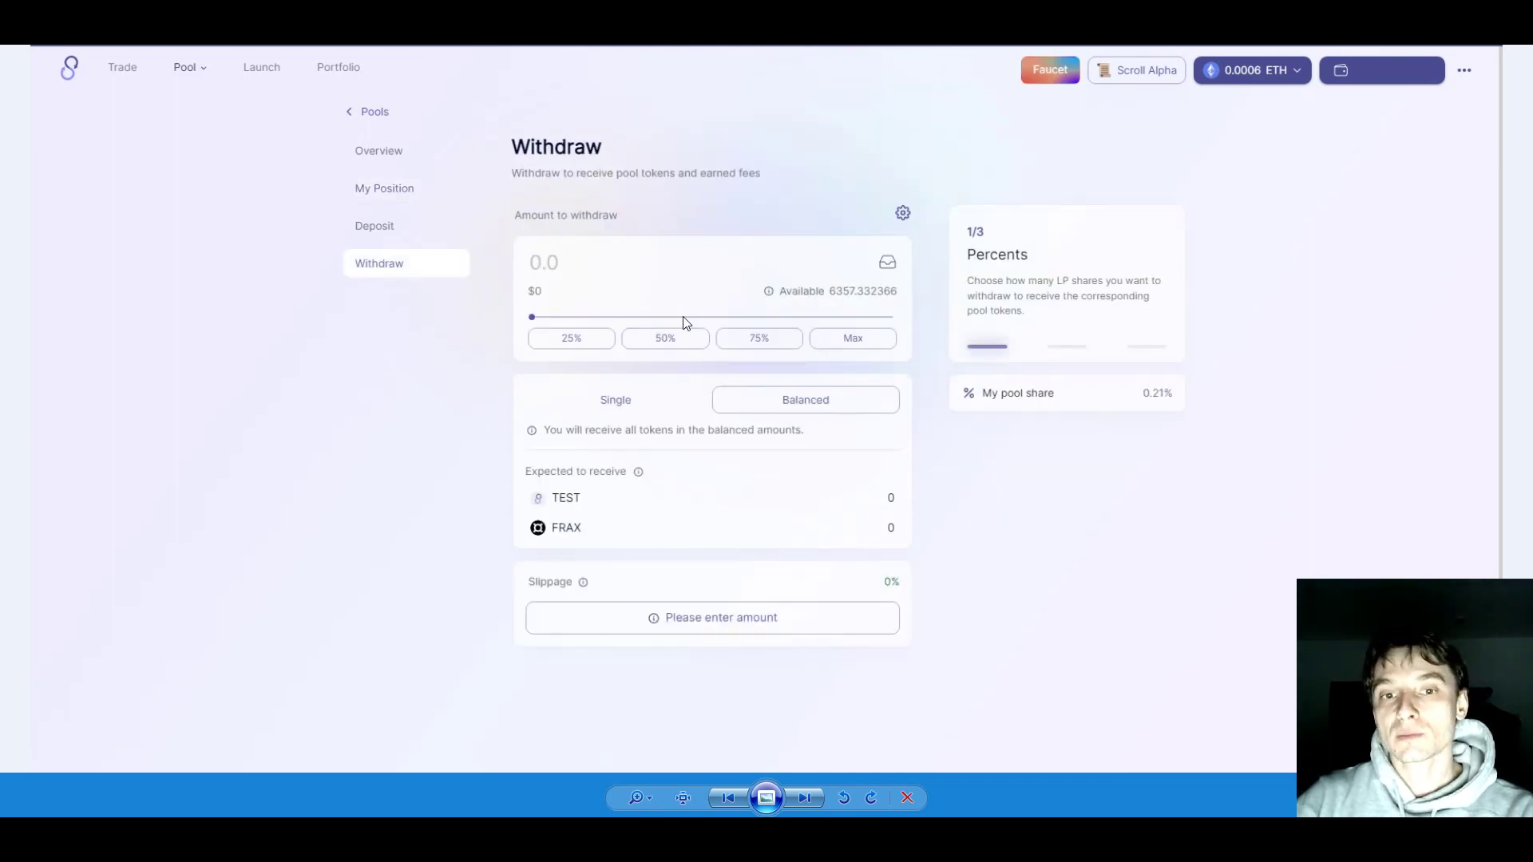
{"action": "left_click", "coordinate": [591, 339]}
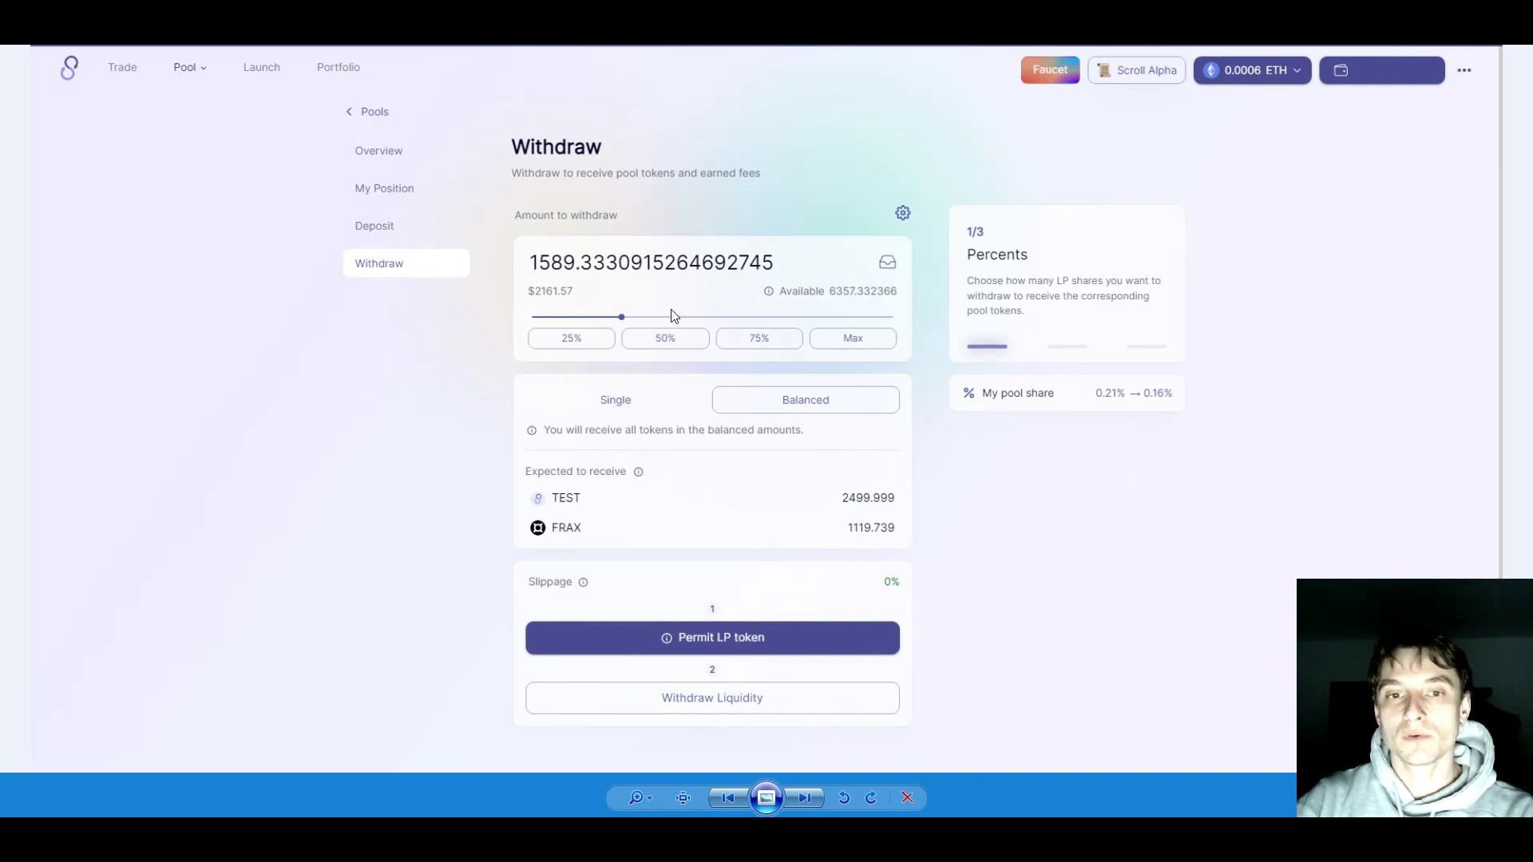
{"action": "left_click", "coordinate": [771, 639]}
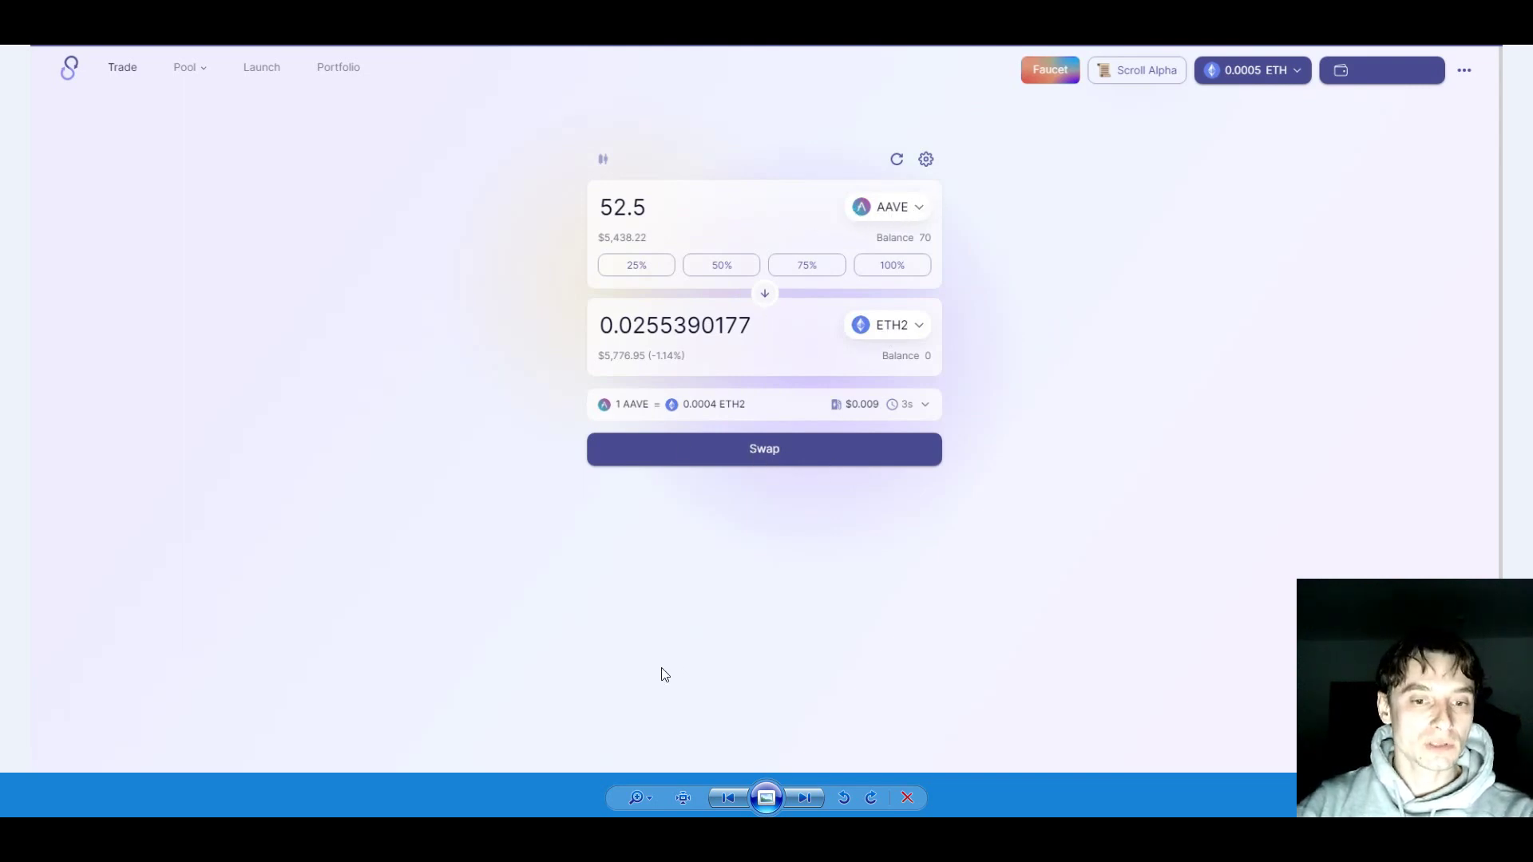
Locate the USDC faucet link in G10 in Excel, then view the screenshots of connecting the wallet, claiming test USDC and opening USDC/WETH
{"action": "left_click", "coordinate": [620, 807]}
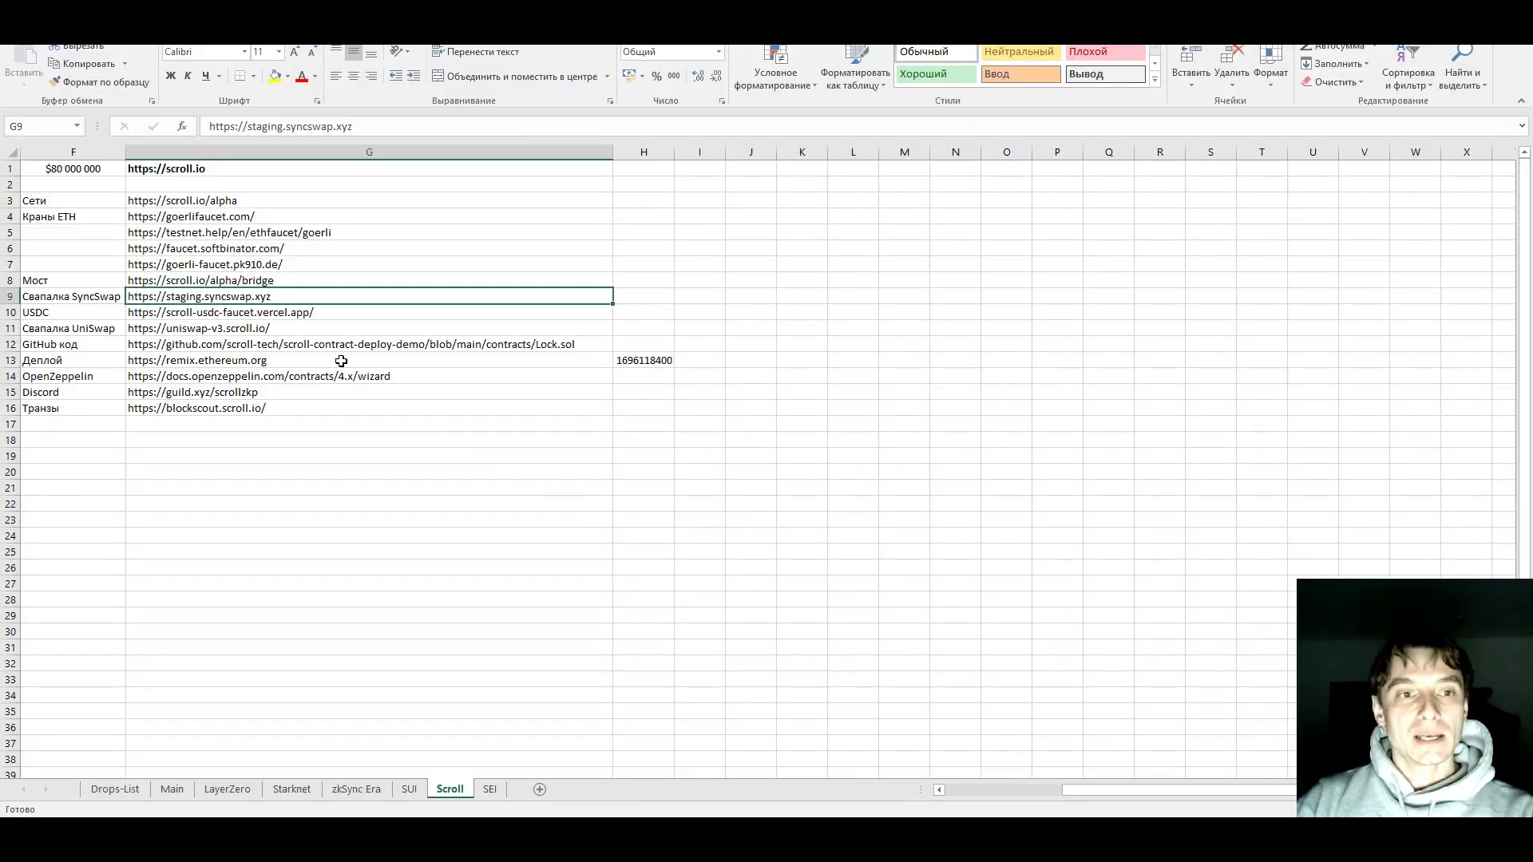
{"action": "left_click", "coordinate": [157, 317]}
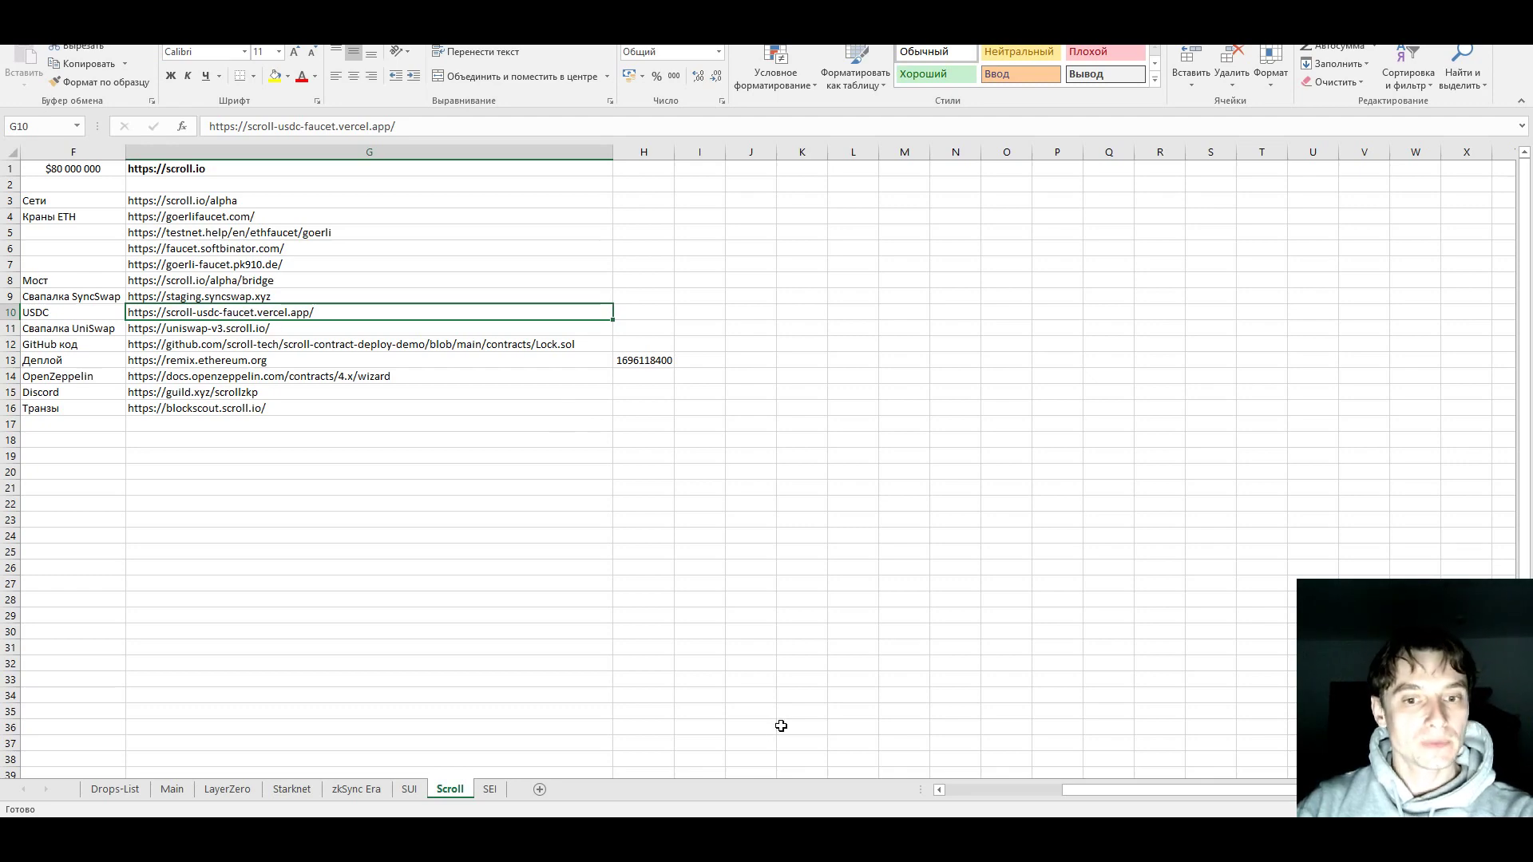
{"action": "key", "text": "alt+Tab"}
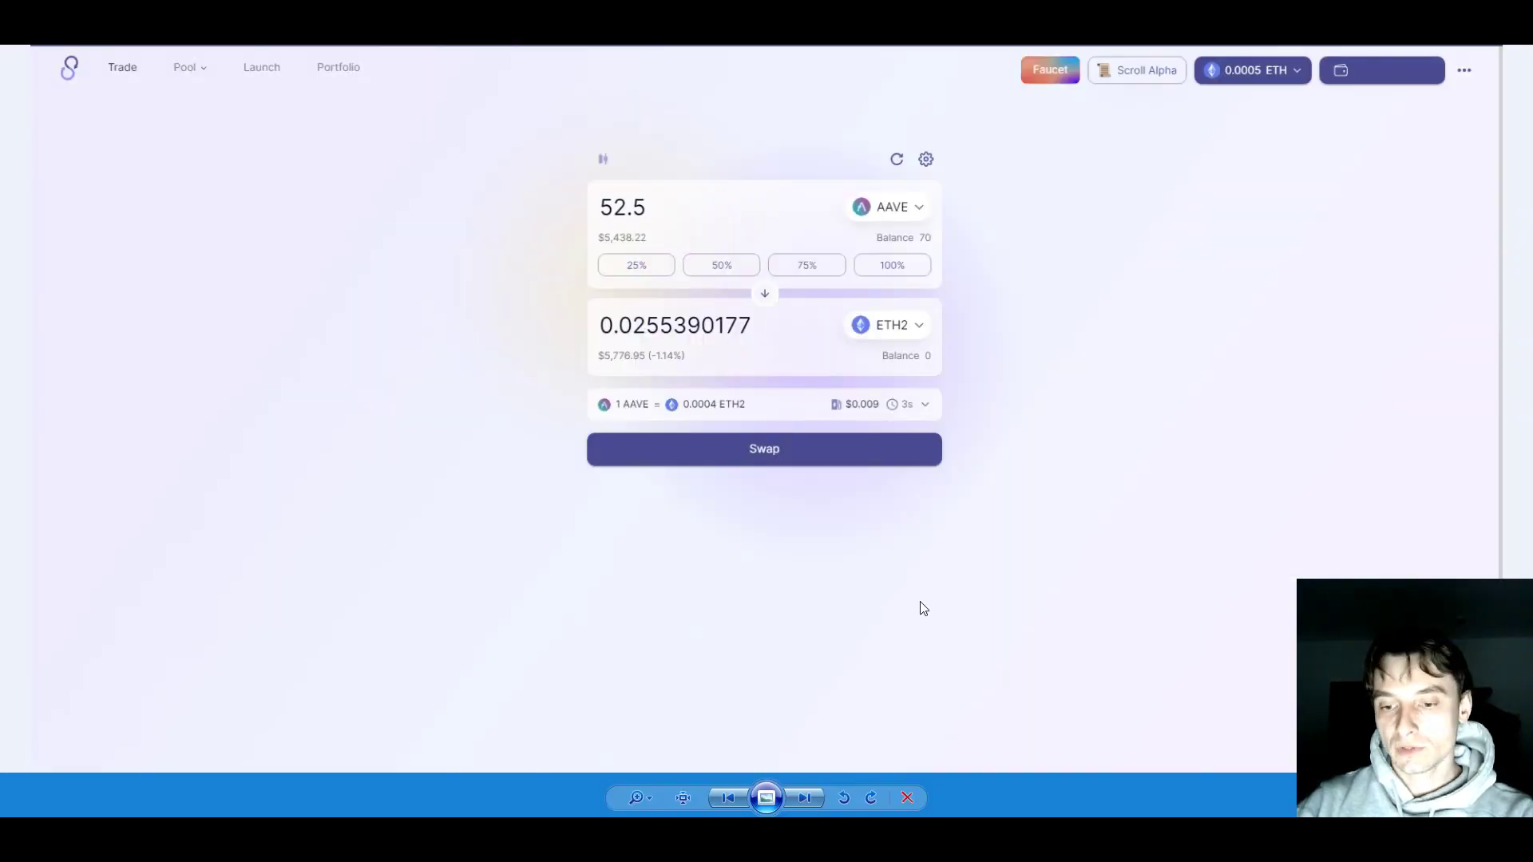
{"action": "key", "text": "Right"}
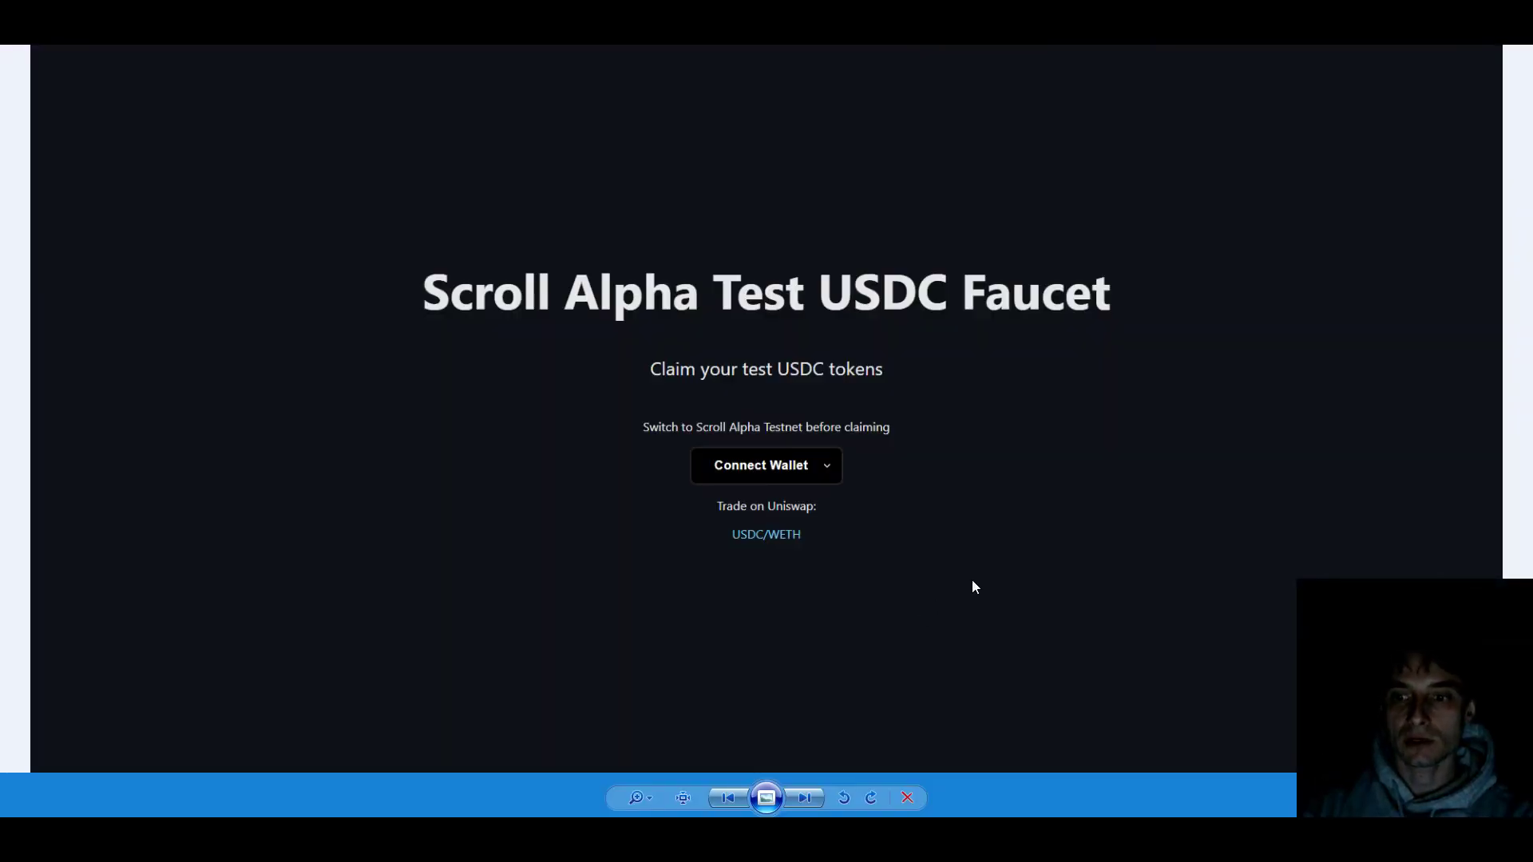
{"action": "key", "text": "Right"}
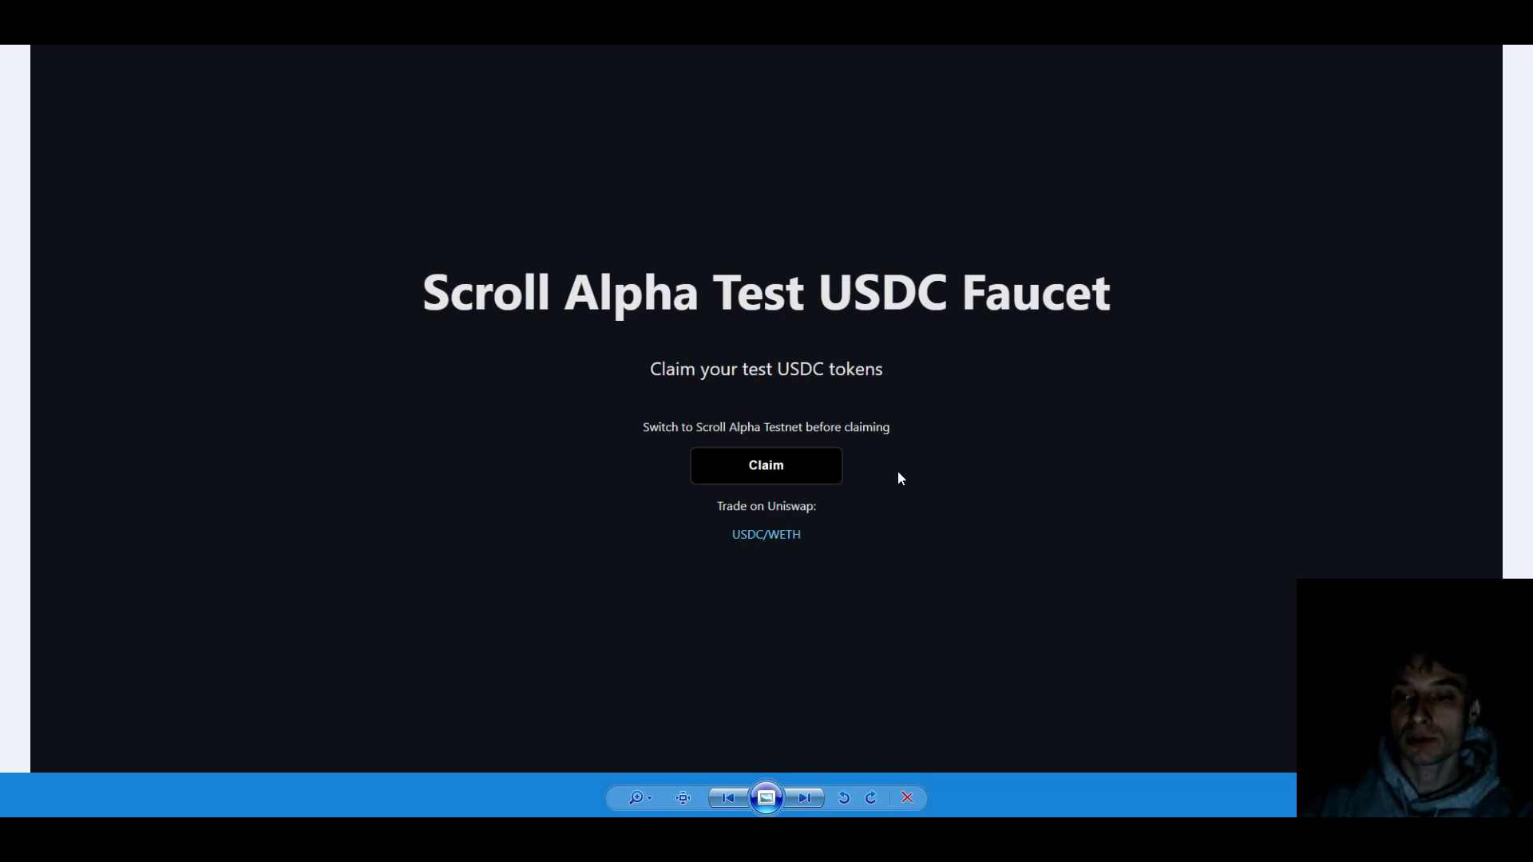
{"action": "left_click", "coordinate": [777, 539]}
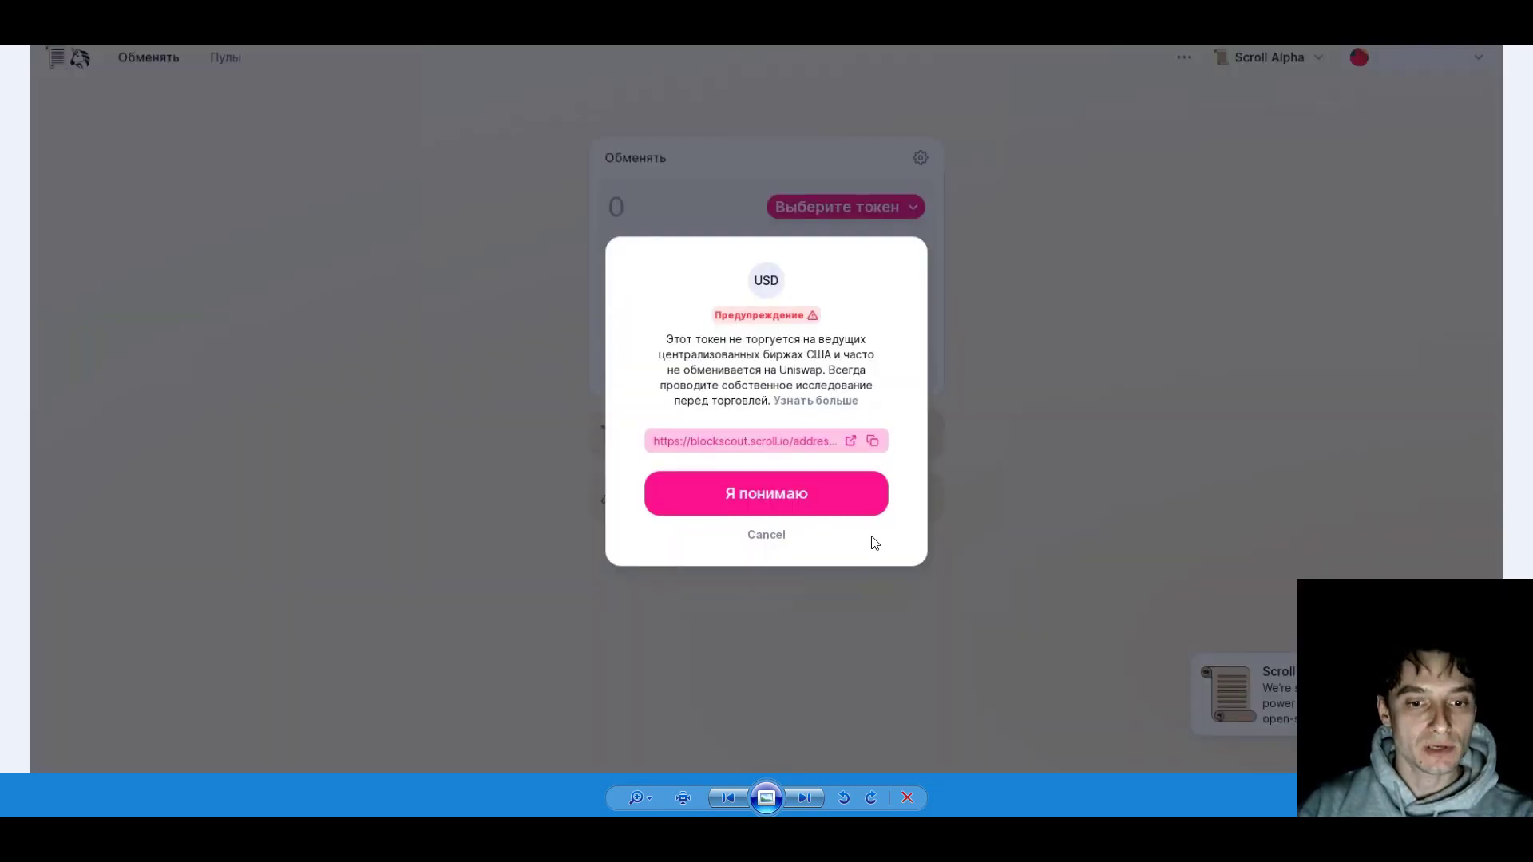
Locate the Uniswap link in G11 in Excel, then view the screenshots of the USDC token warning, swap form and token list
{"action": "left_click", "coordinate": [572, 817]}
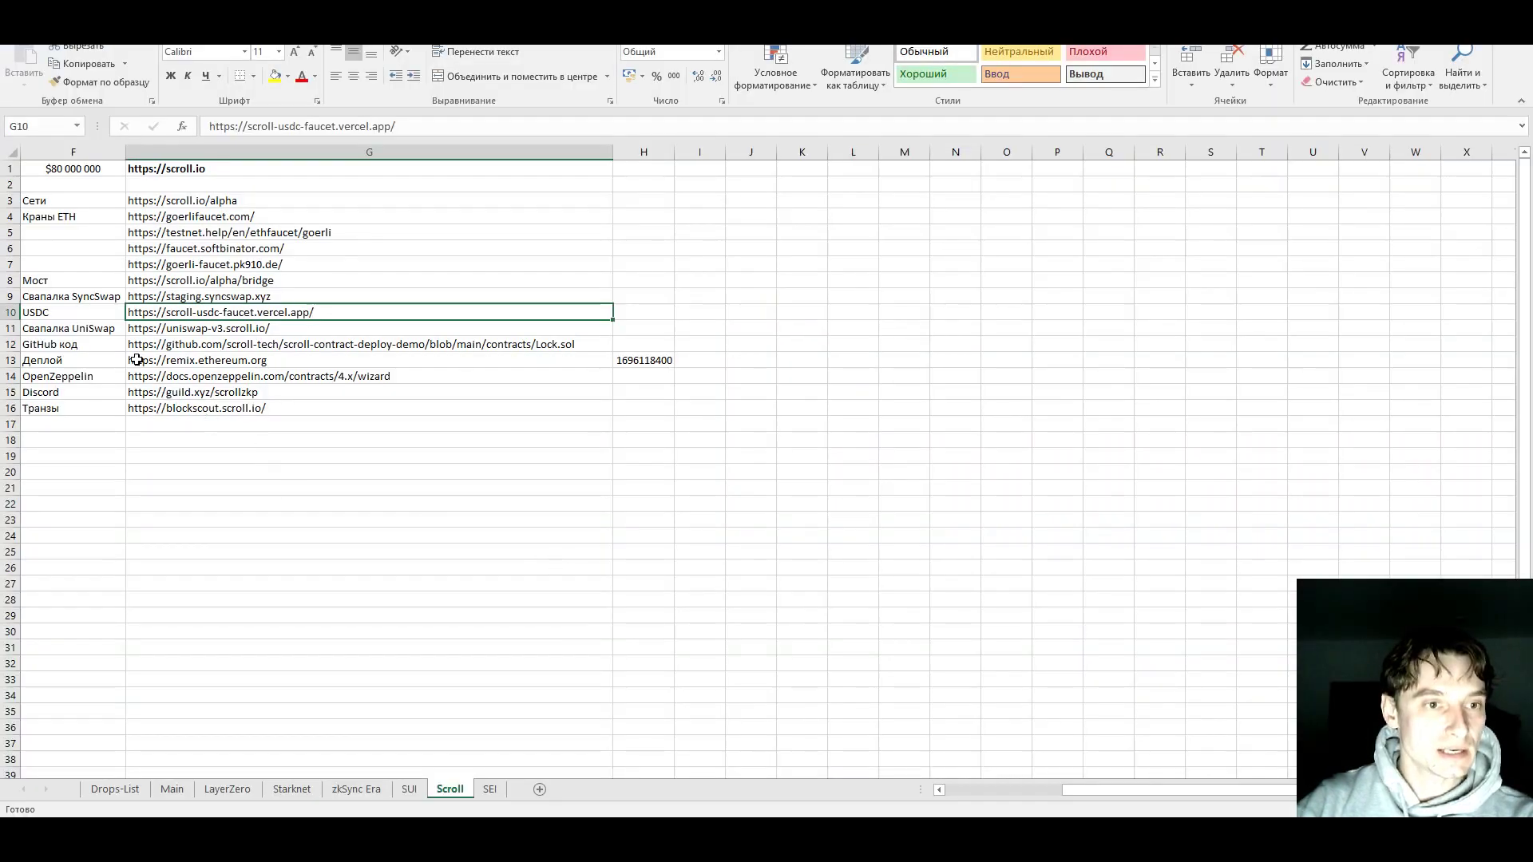
{"action": "left_click", "coordinate": [146, 330]}
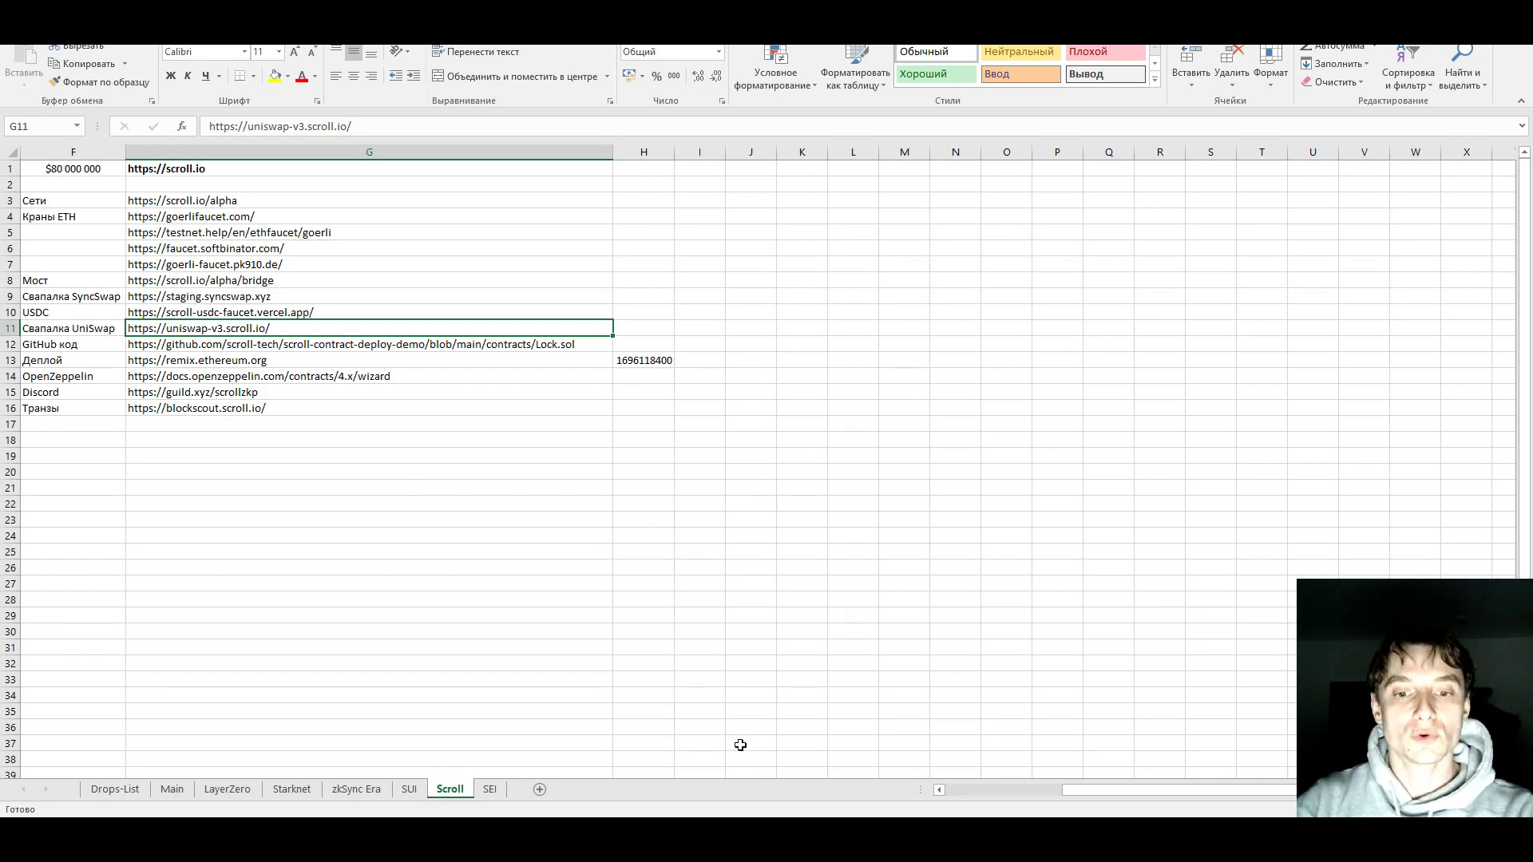
{"action": "key", "text": "alt+Tab"}
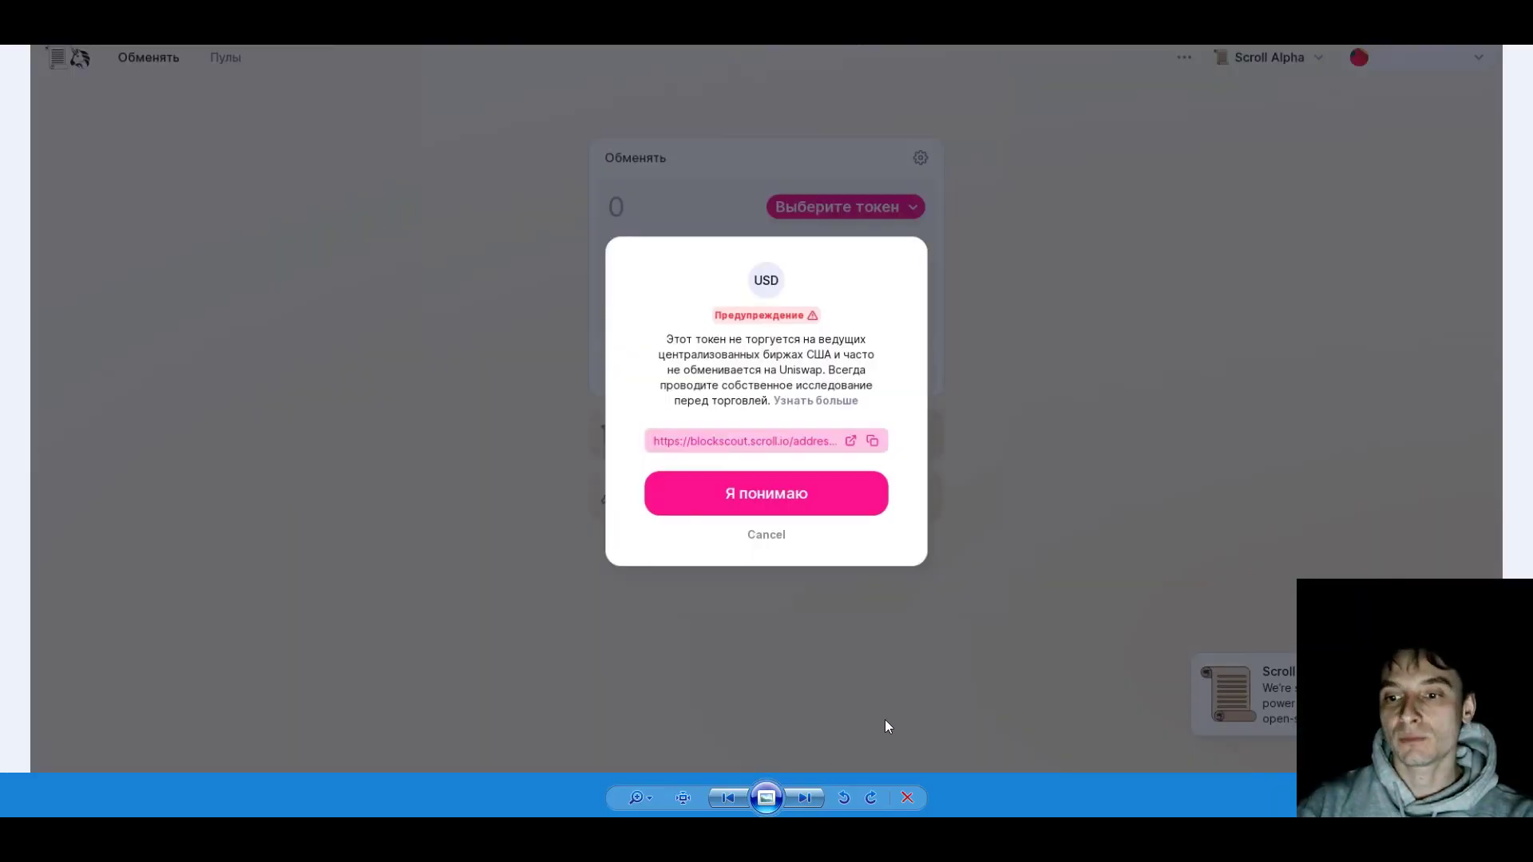
{"action": "key", "text": "Right"}
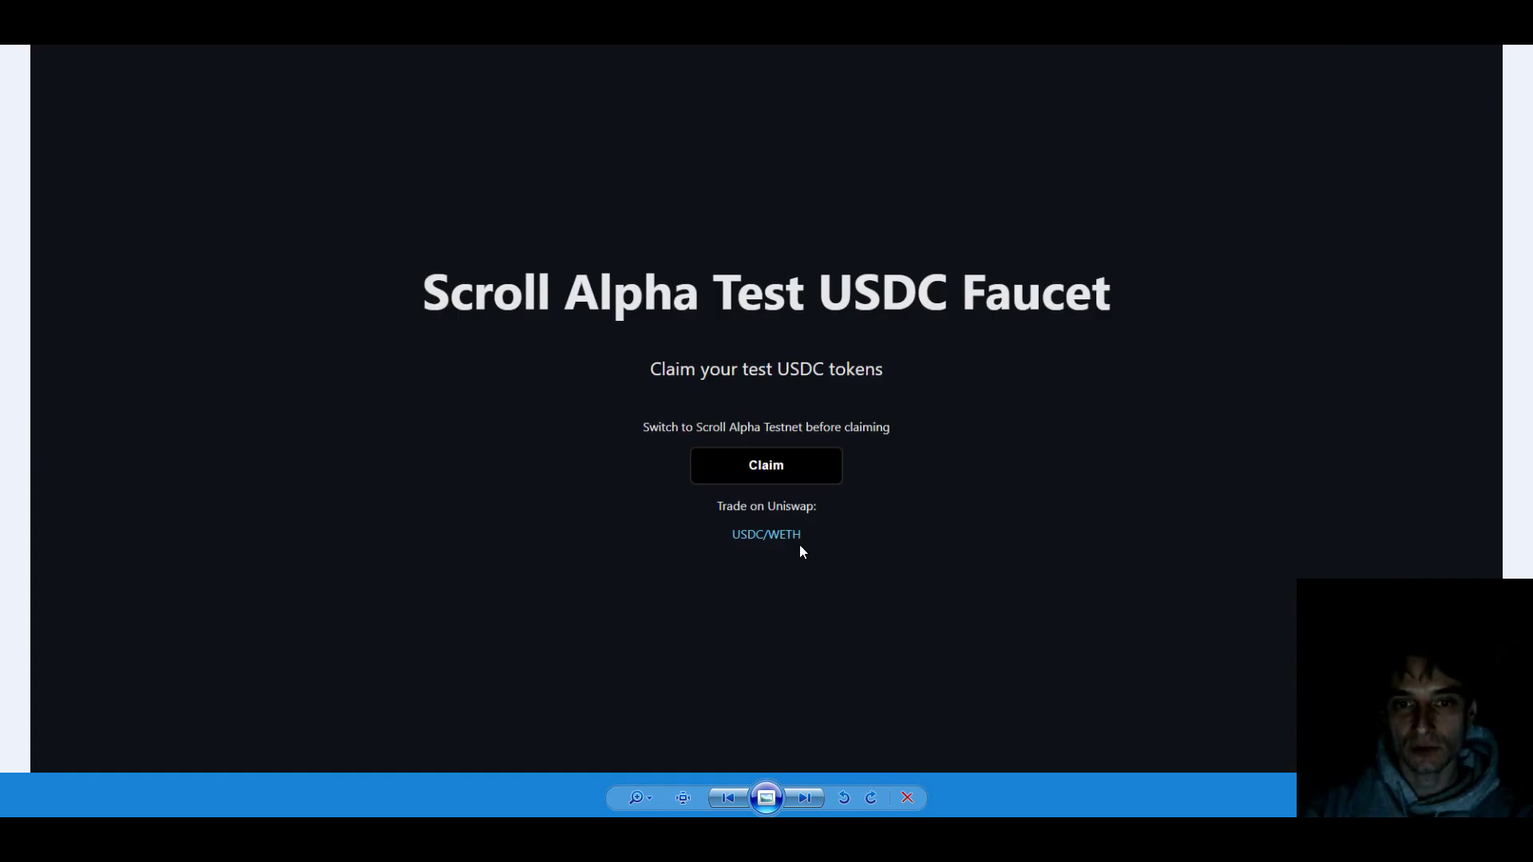
{"action": "key", "text": "Right"}
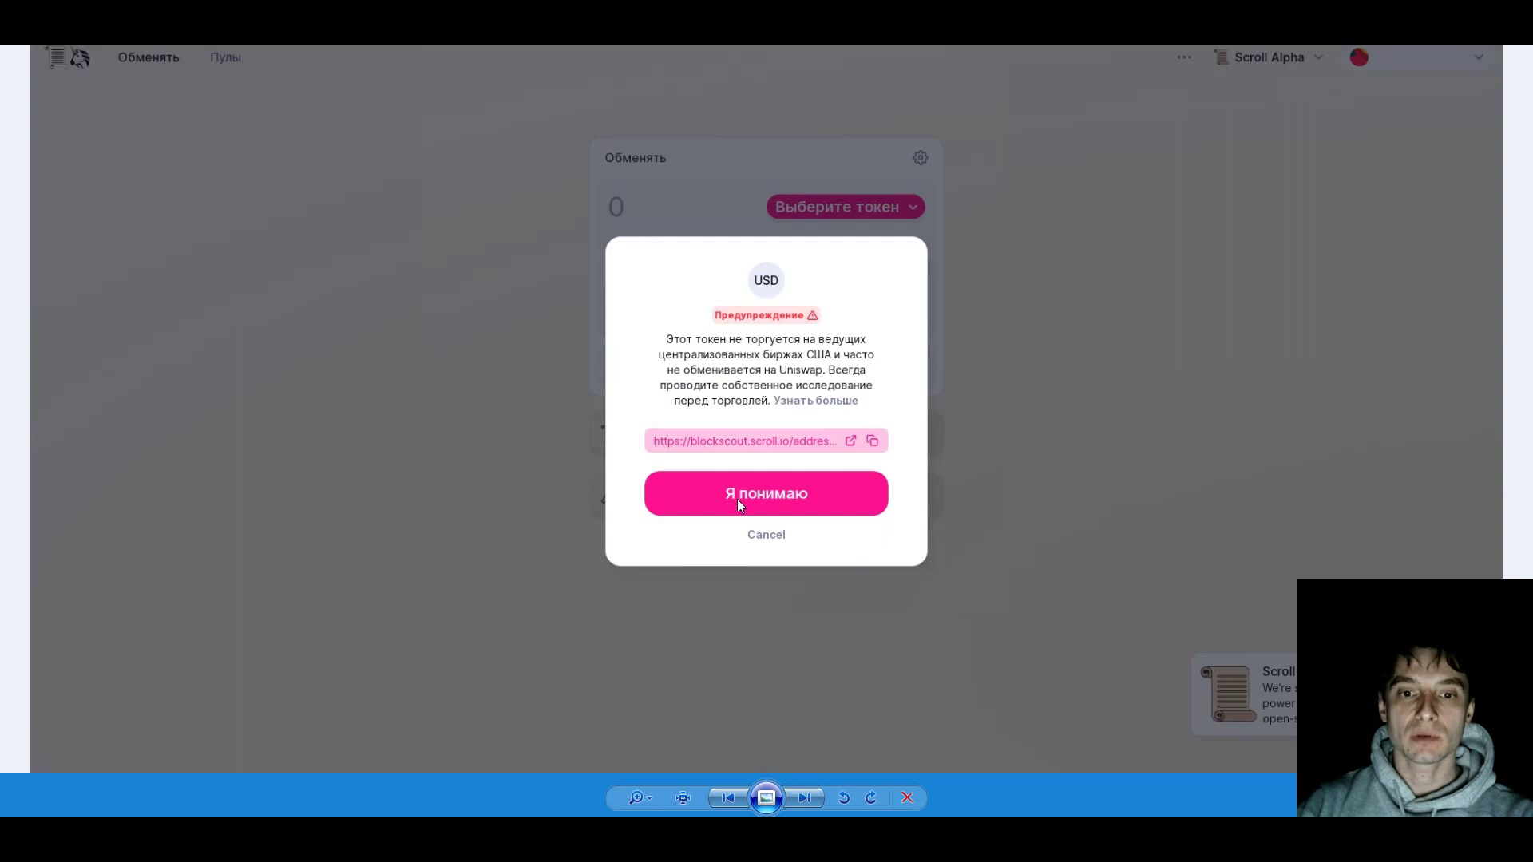
{"action": "key", "text": "Right"}
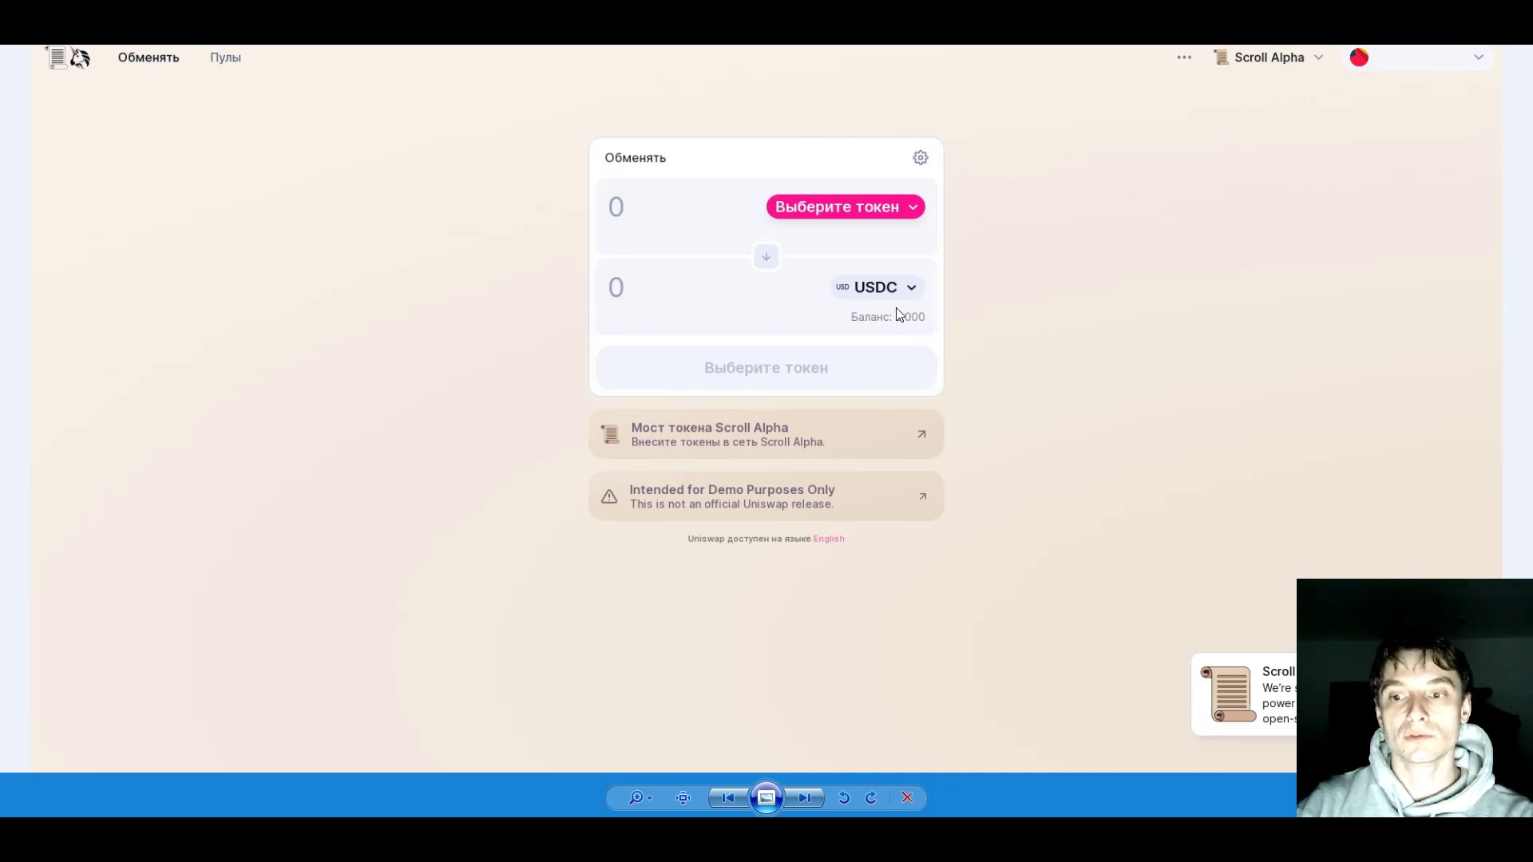
{"action": "left_click", "coordinate": [903, 206]}
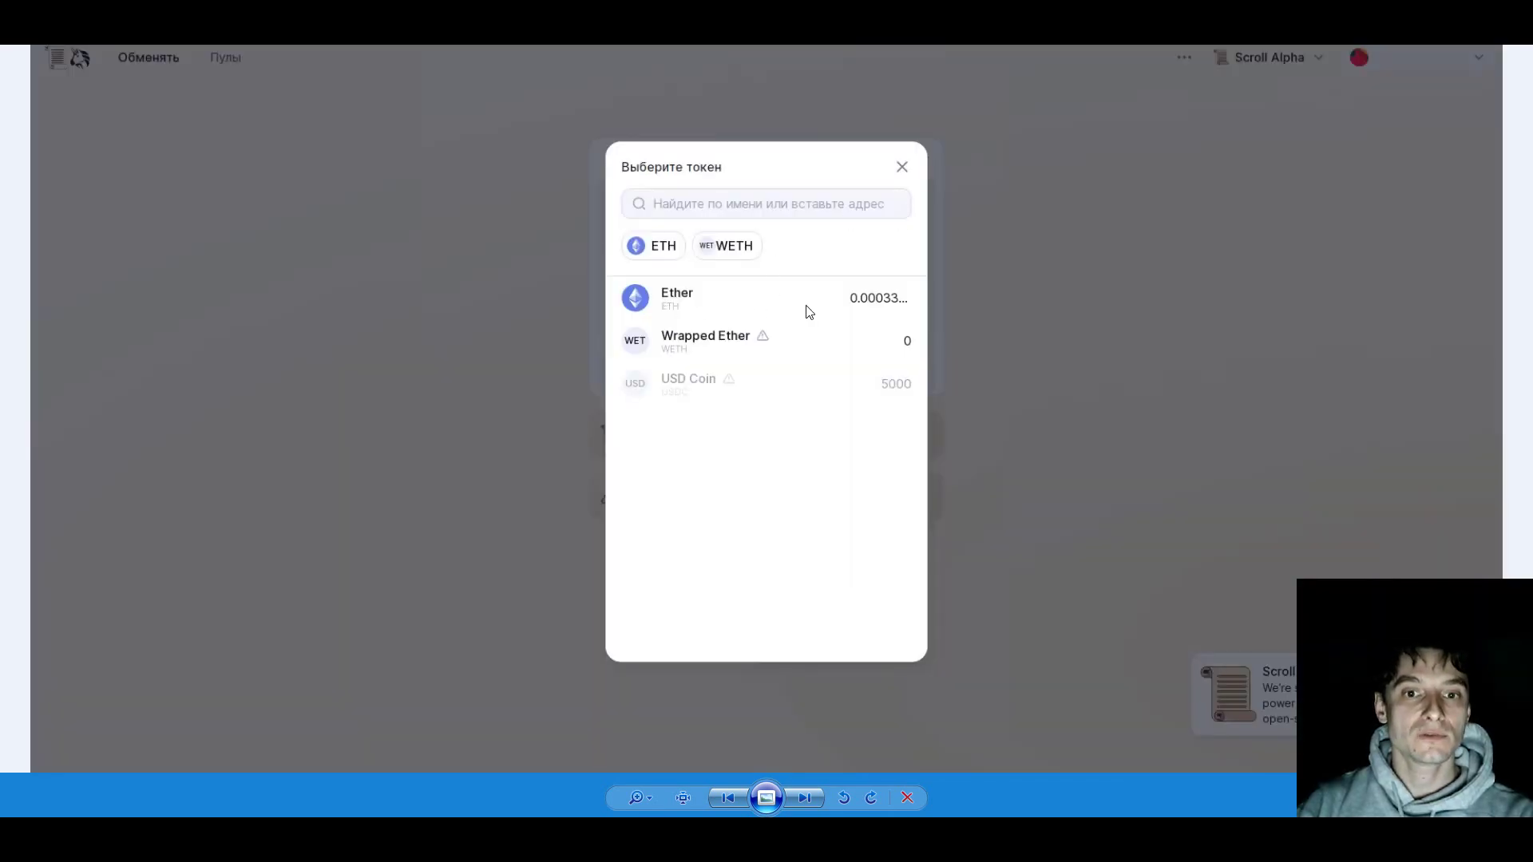
{"action": "left_click", "coordinate": [1098, 331]}
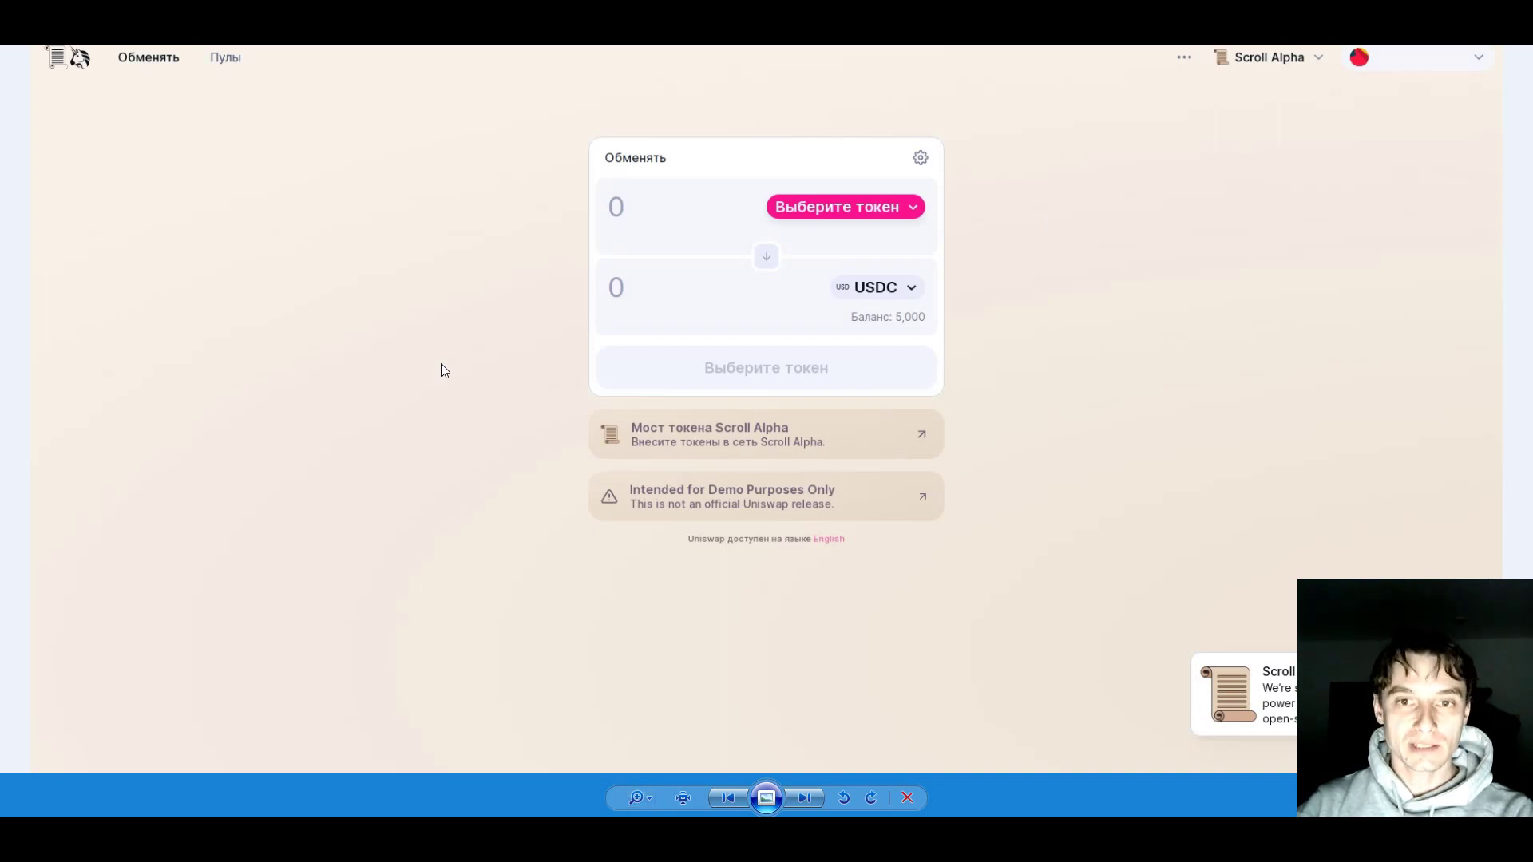
Locate the GitHub code link in G12 in Excel, then view the screenshots of the ETH to USDC swap form and the Lock.sol contract
{"action": "key", "text": "alt+Tab"}
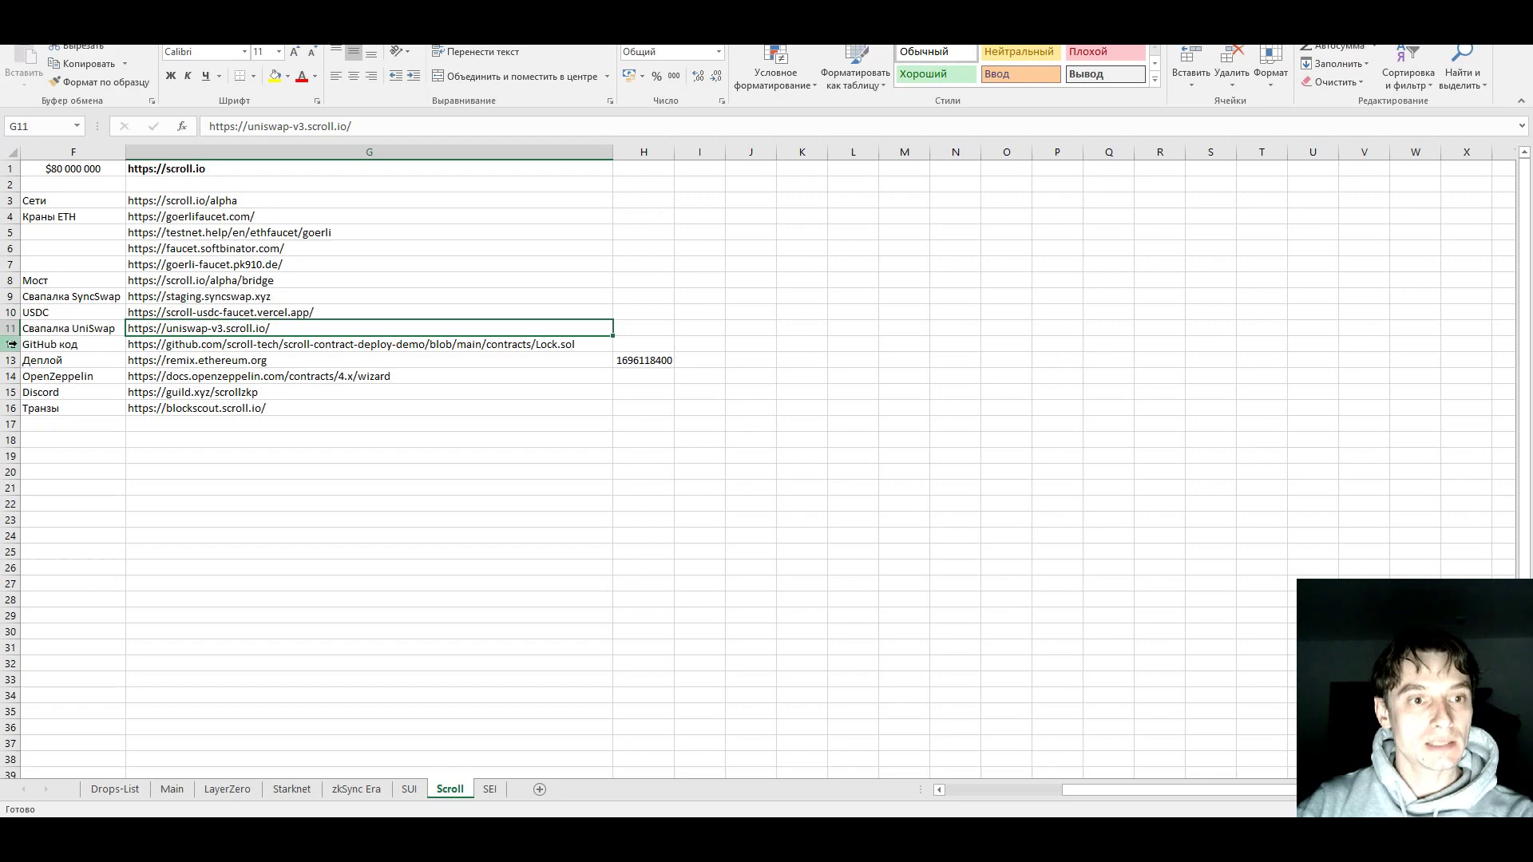
{"action": "left_click", "coordinate": [10, 344]}
{"action": "left_click", "coordinate": [141, 347]}
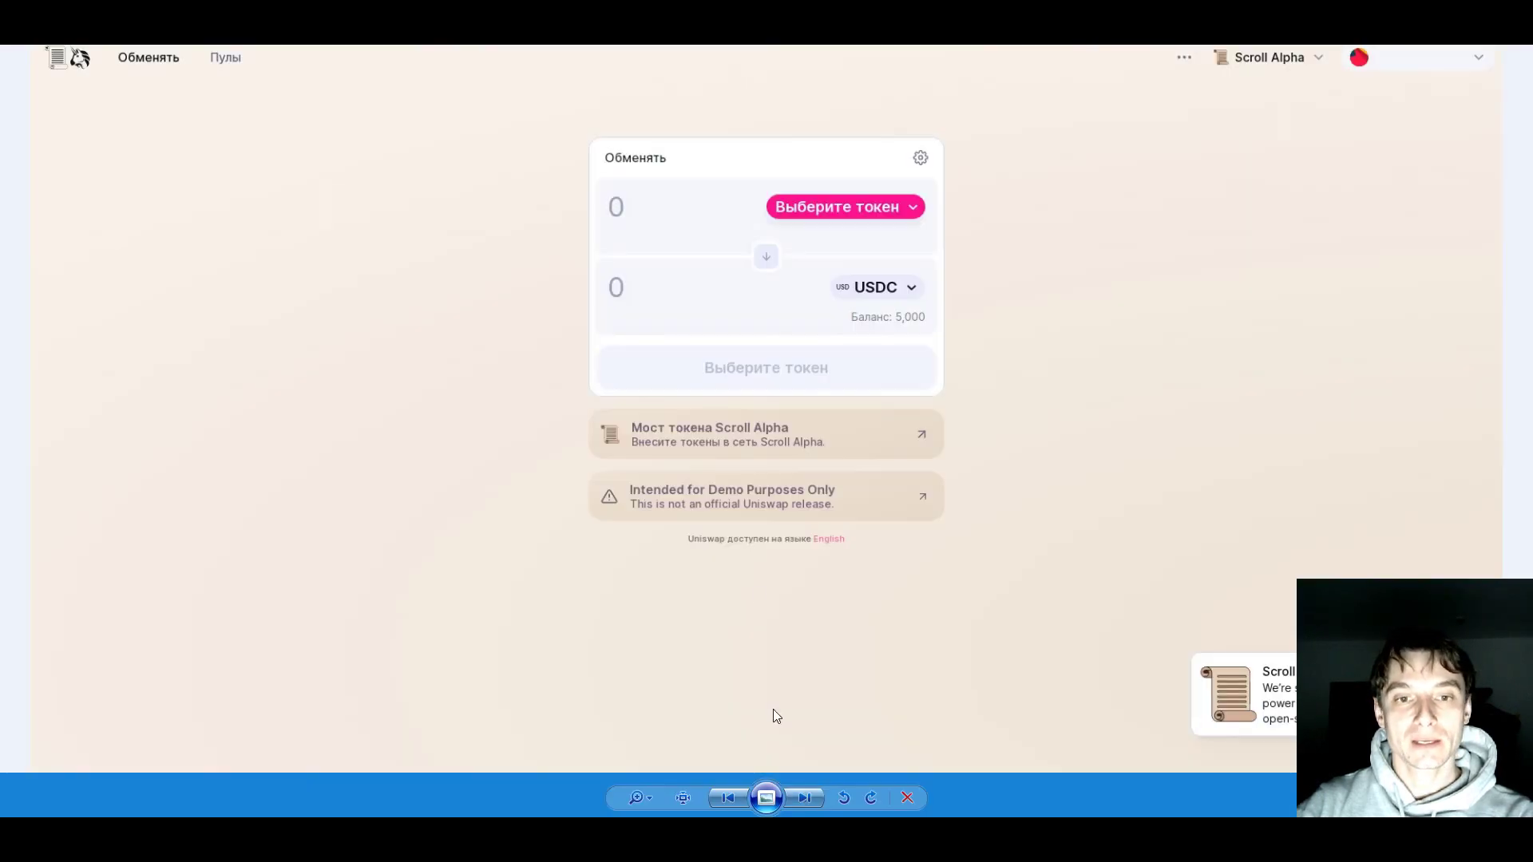
{"action": "key", "text": "Right"}
{"action": "key", "text": "Right"}
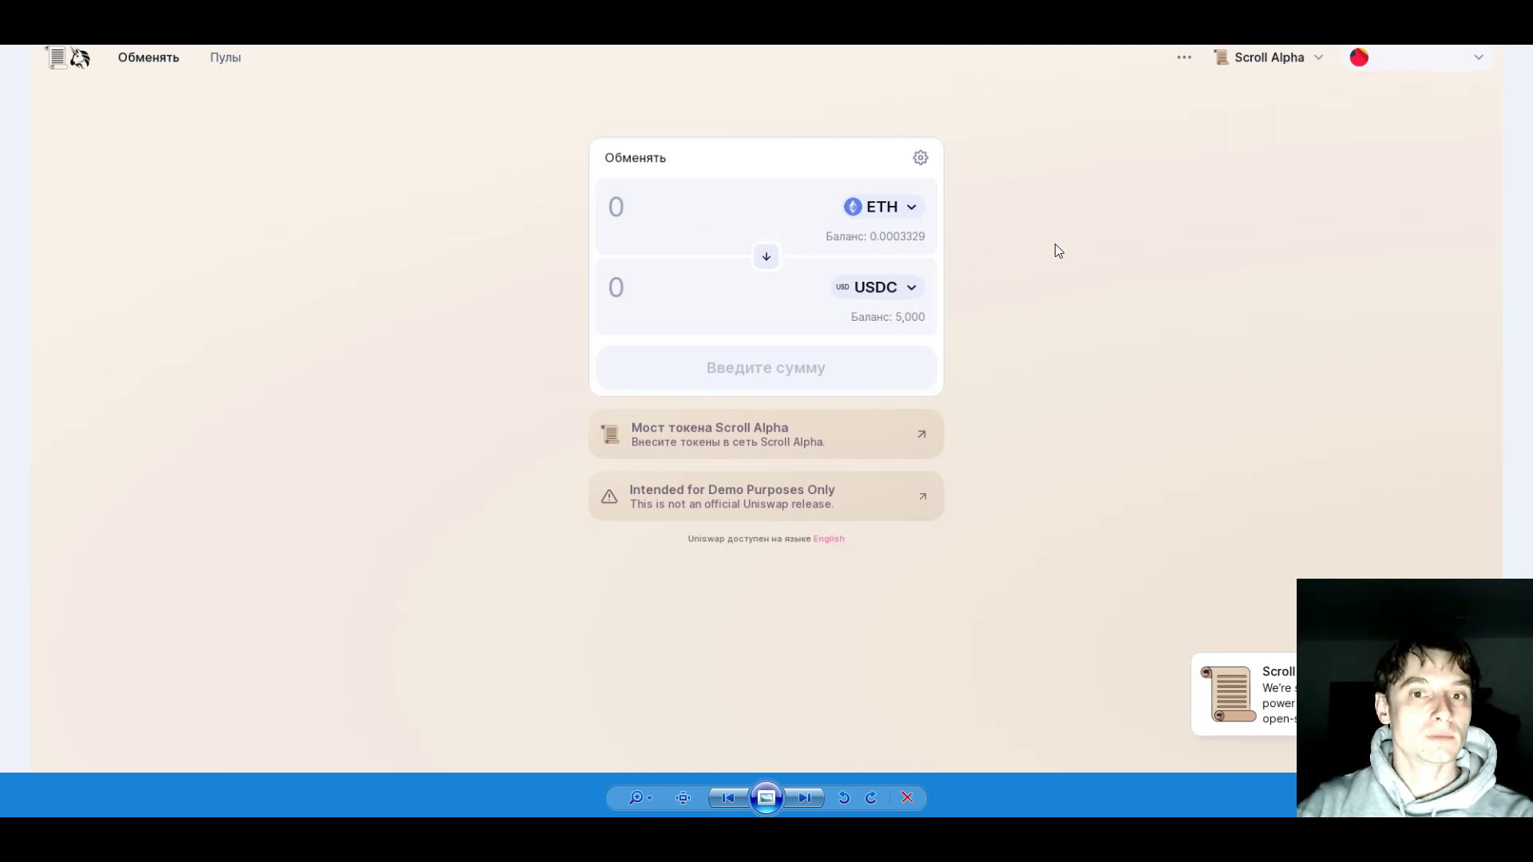
{"action": "key", "text": "Right"}
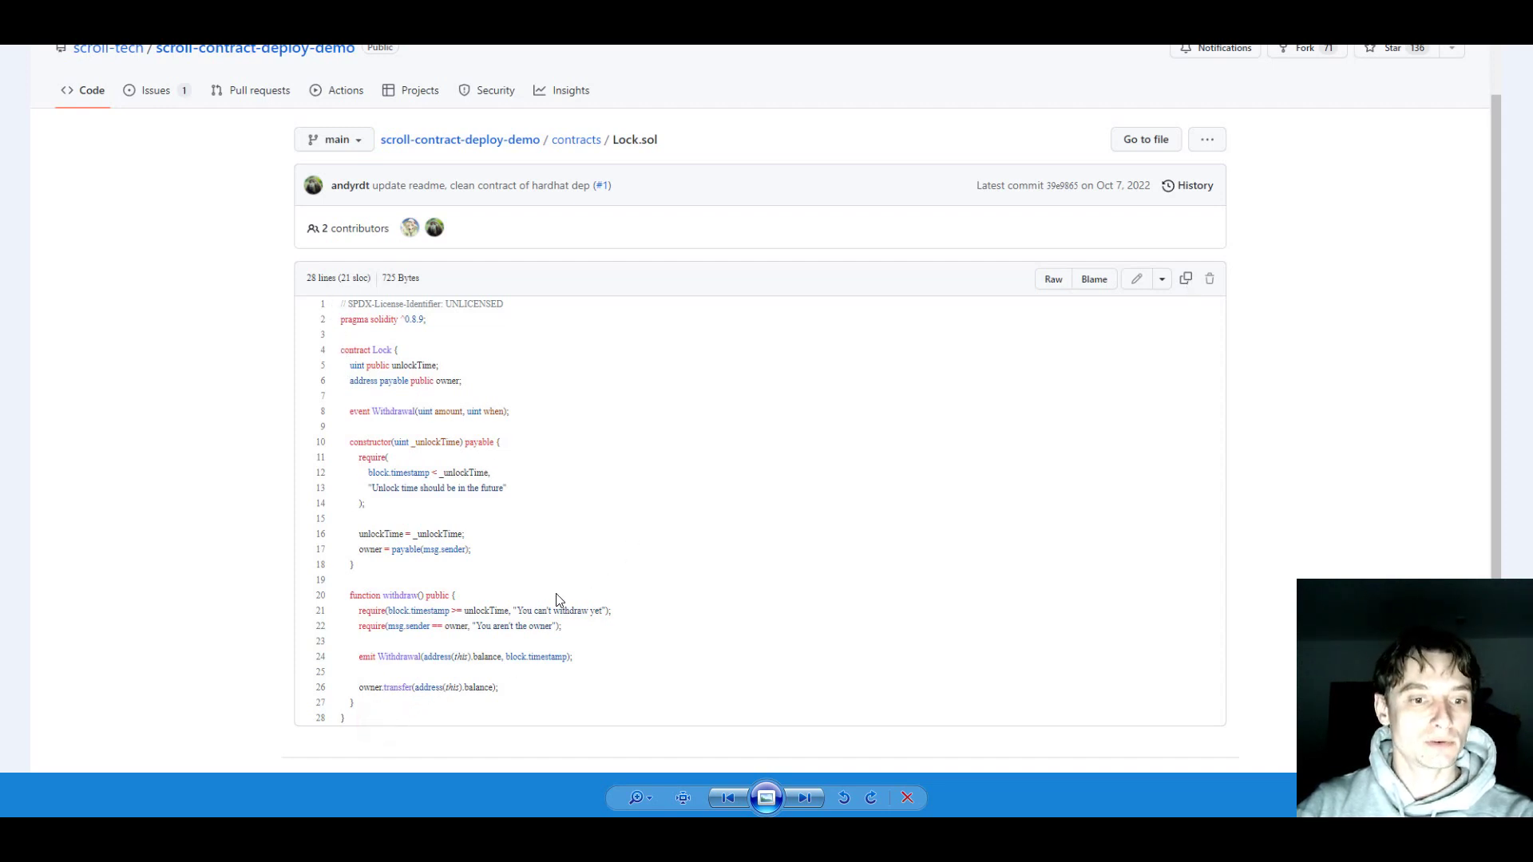
Locate the Remix link in G13 in Excel, then view the screenshots of pasting the Lock.sol code into Remix's empty scroll.sol file
{"action": "key", "text": "alt+Tab"}
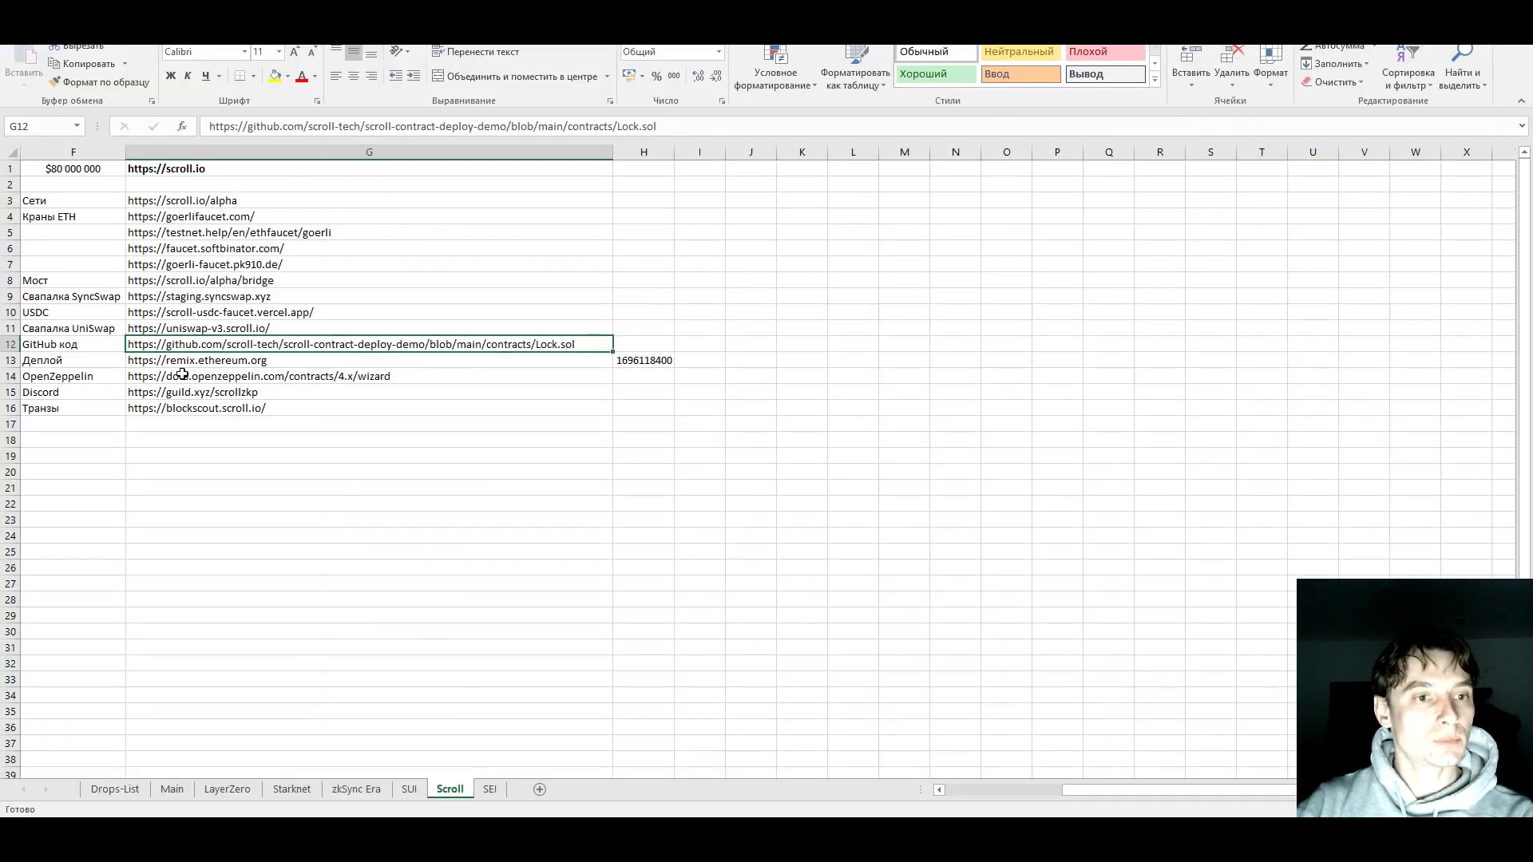
{"action": "left_click", "coordinate": [164, 362]}
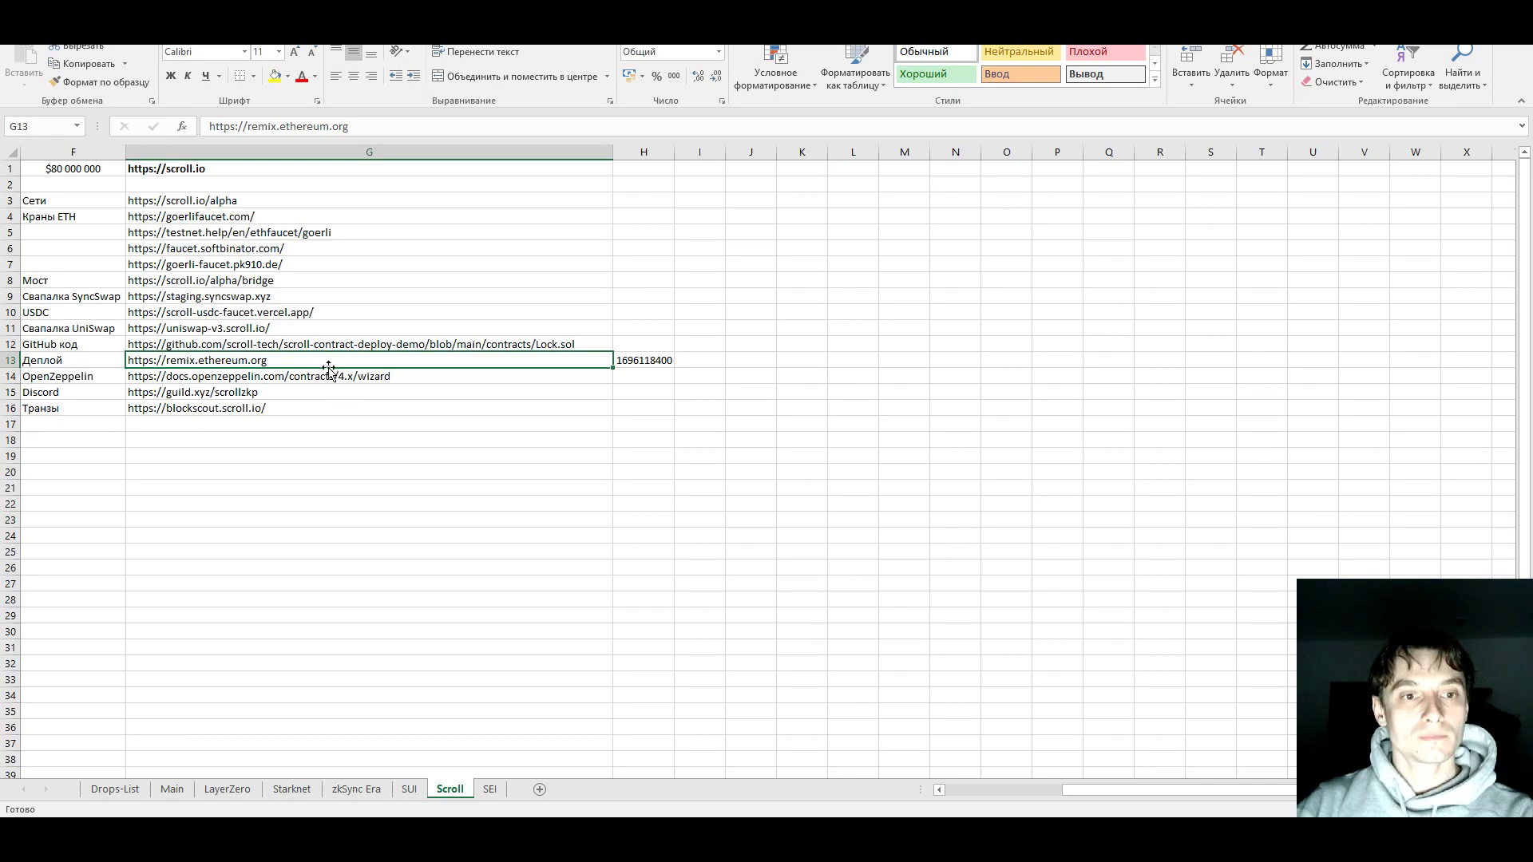
{"action": "key", "text": "alt+Tab"}
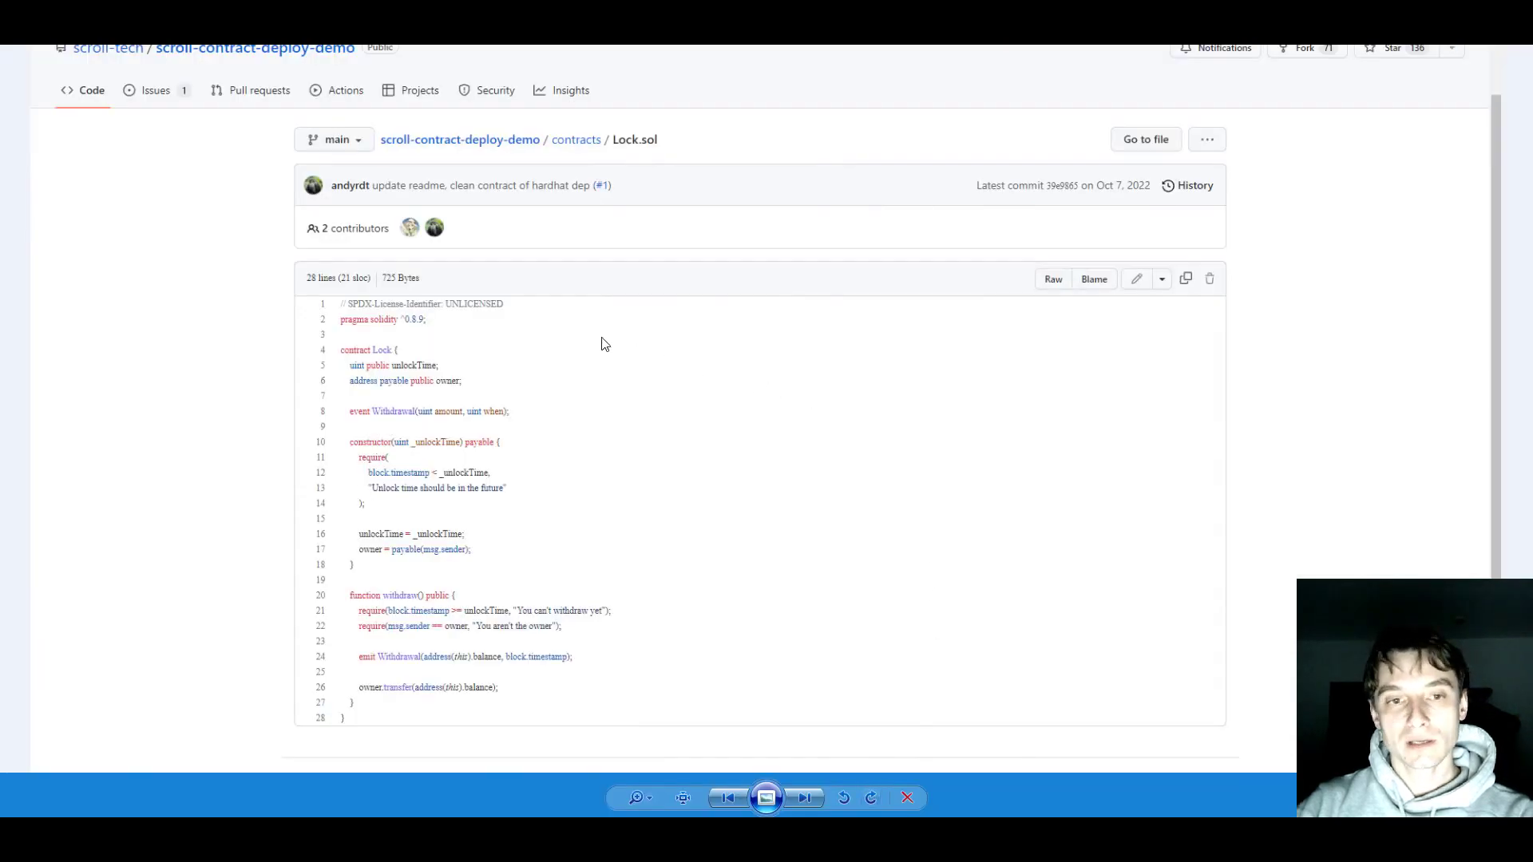
{"action": "key", "text": "Right"}
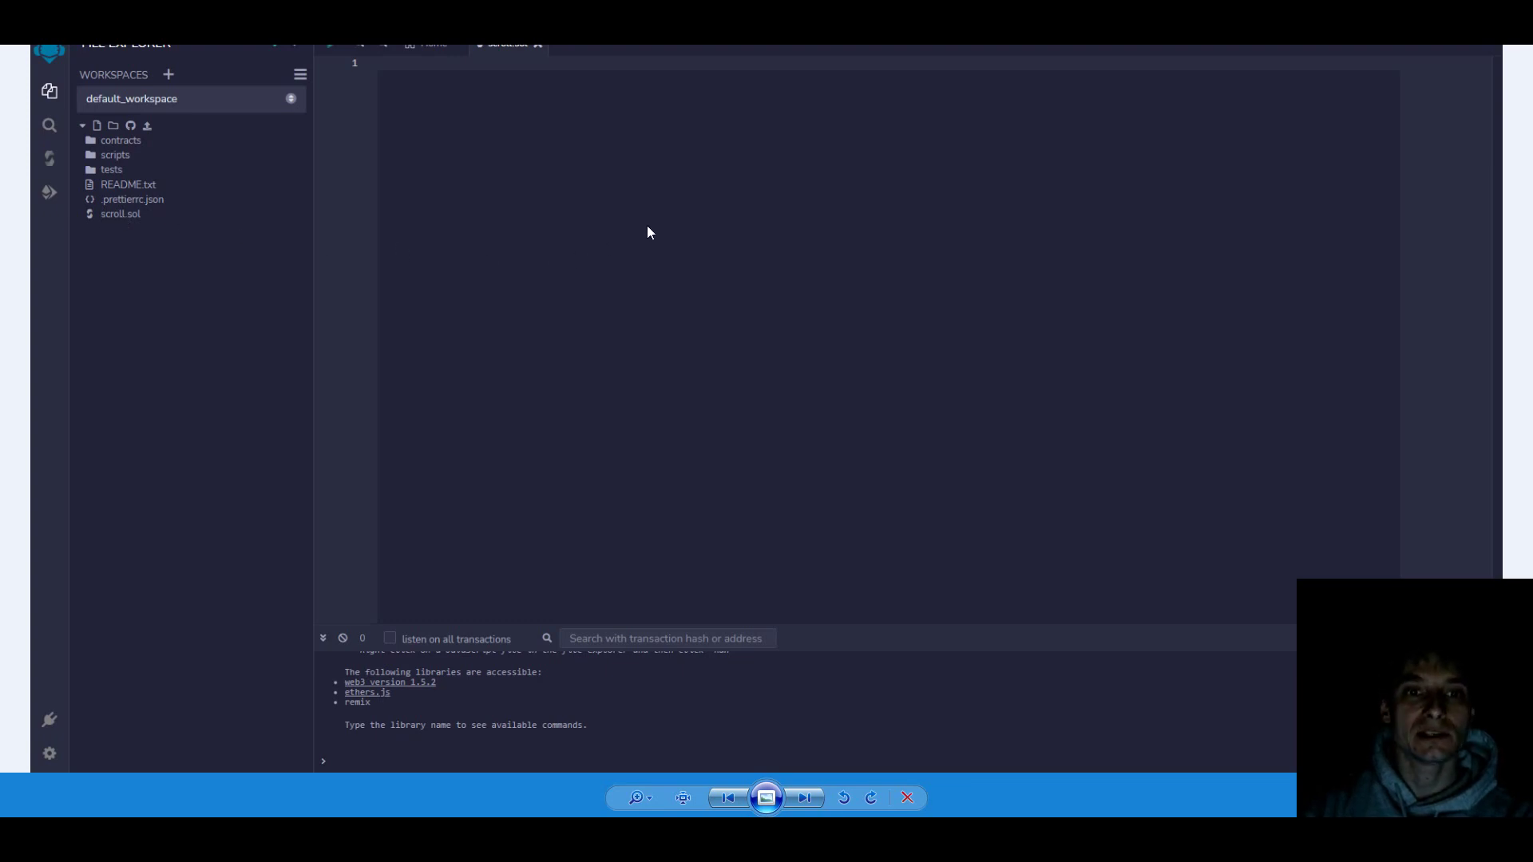
{"action": "key", "text": "ctrl+v"}
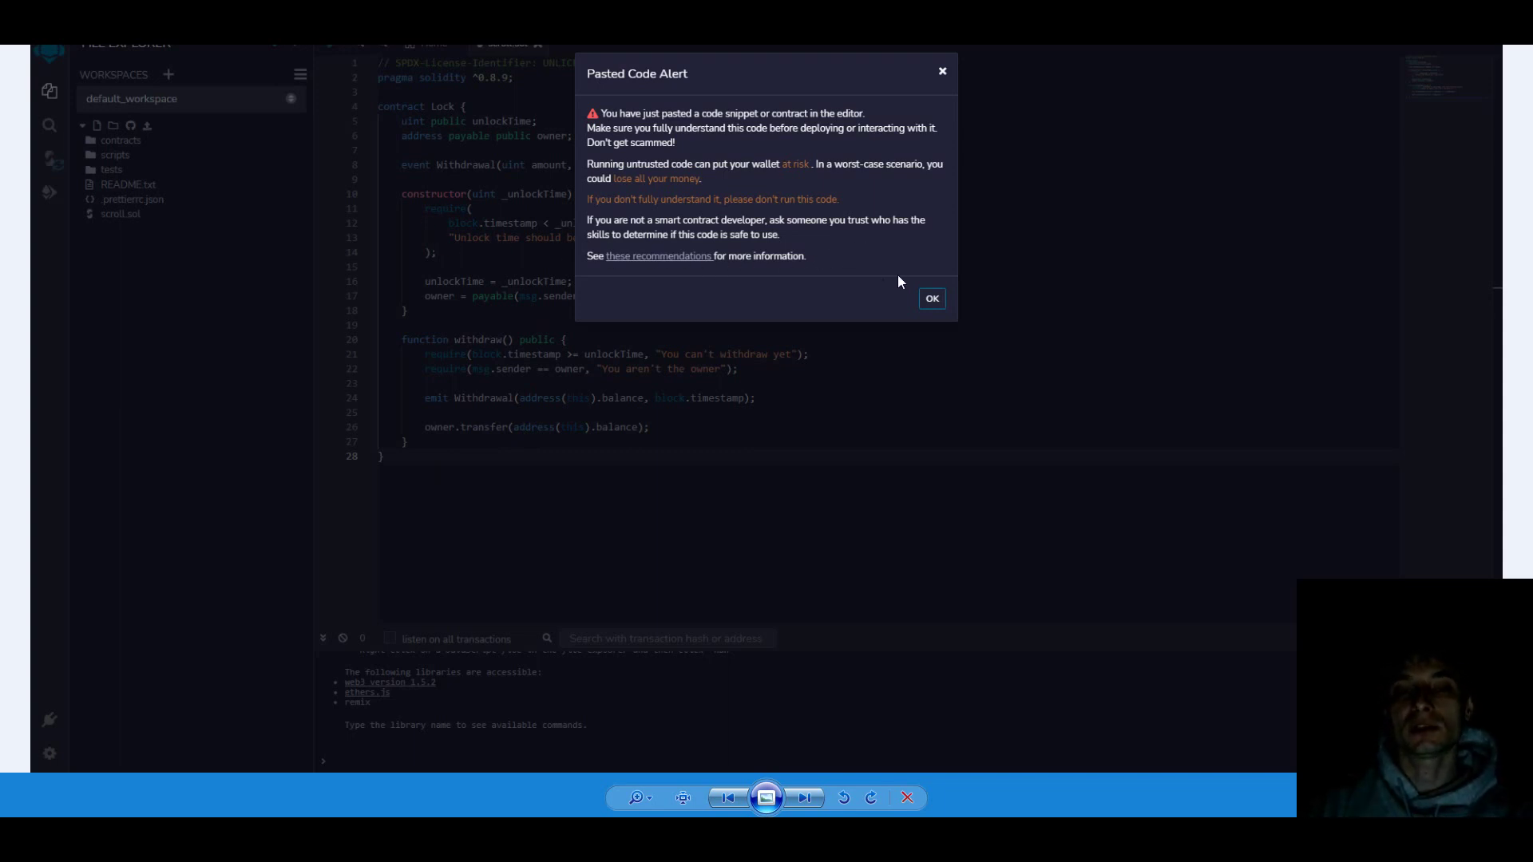
View the Remix screenshots of dismissing the Pasted Code Alert and compiling scroll.sol in the Solidity compiler
{"action": "left_click", "coordinate": [937, 302]}
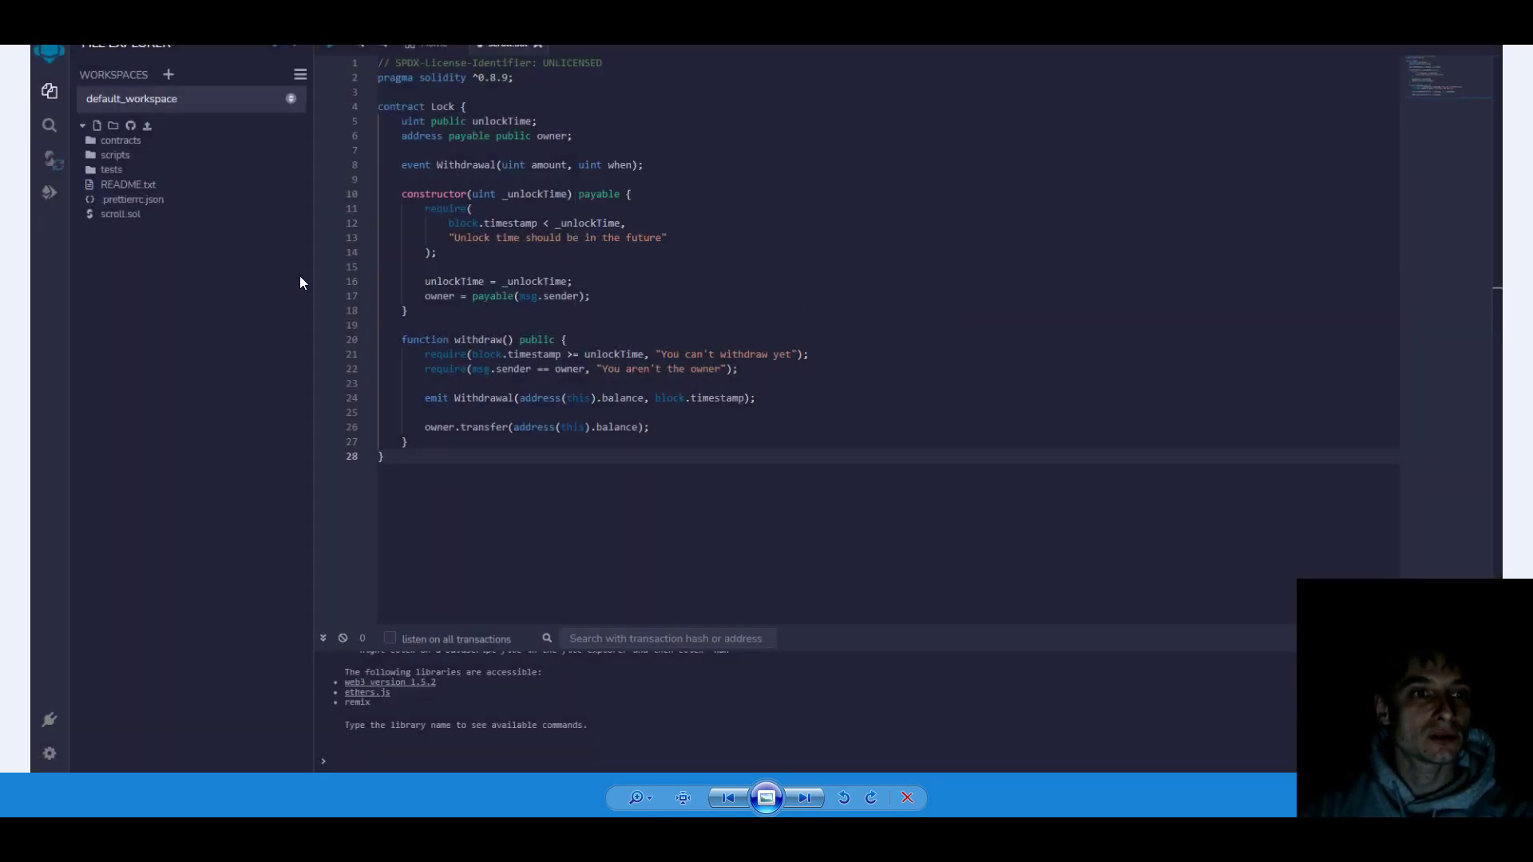
{"action": "left_click", "coordinate": [60, 166]}
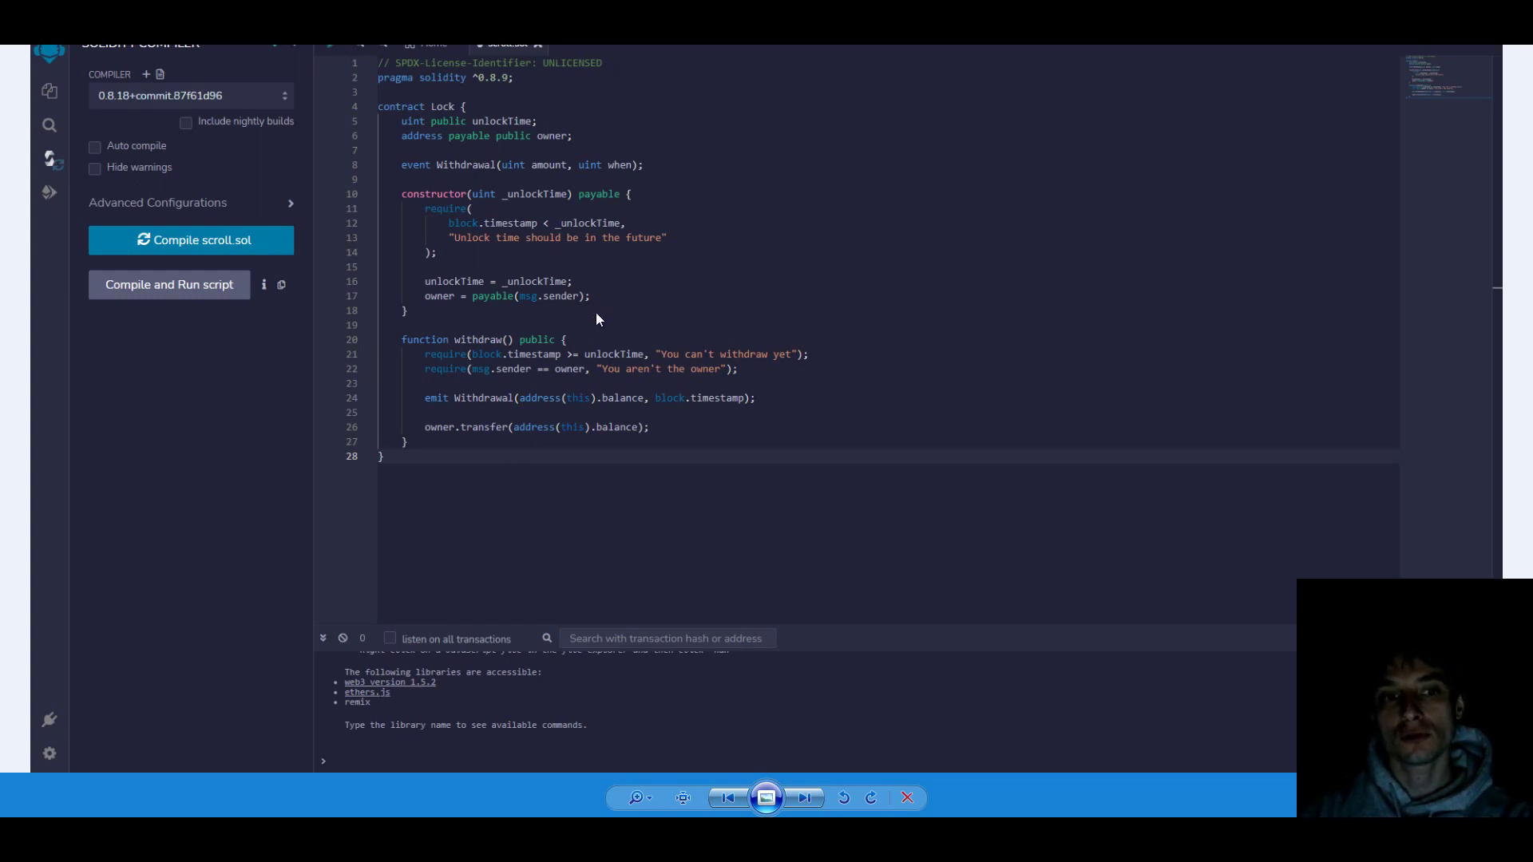
{"action": "left_click", "coordinate": [206, 244]}
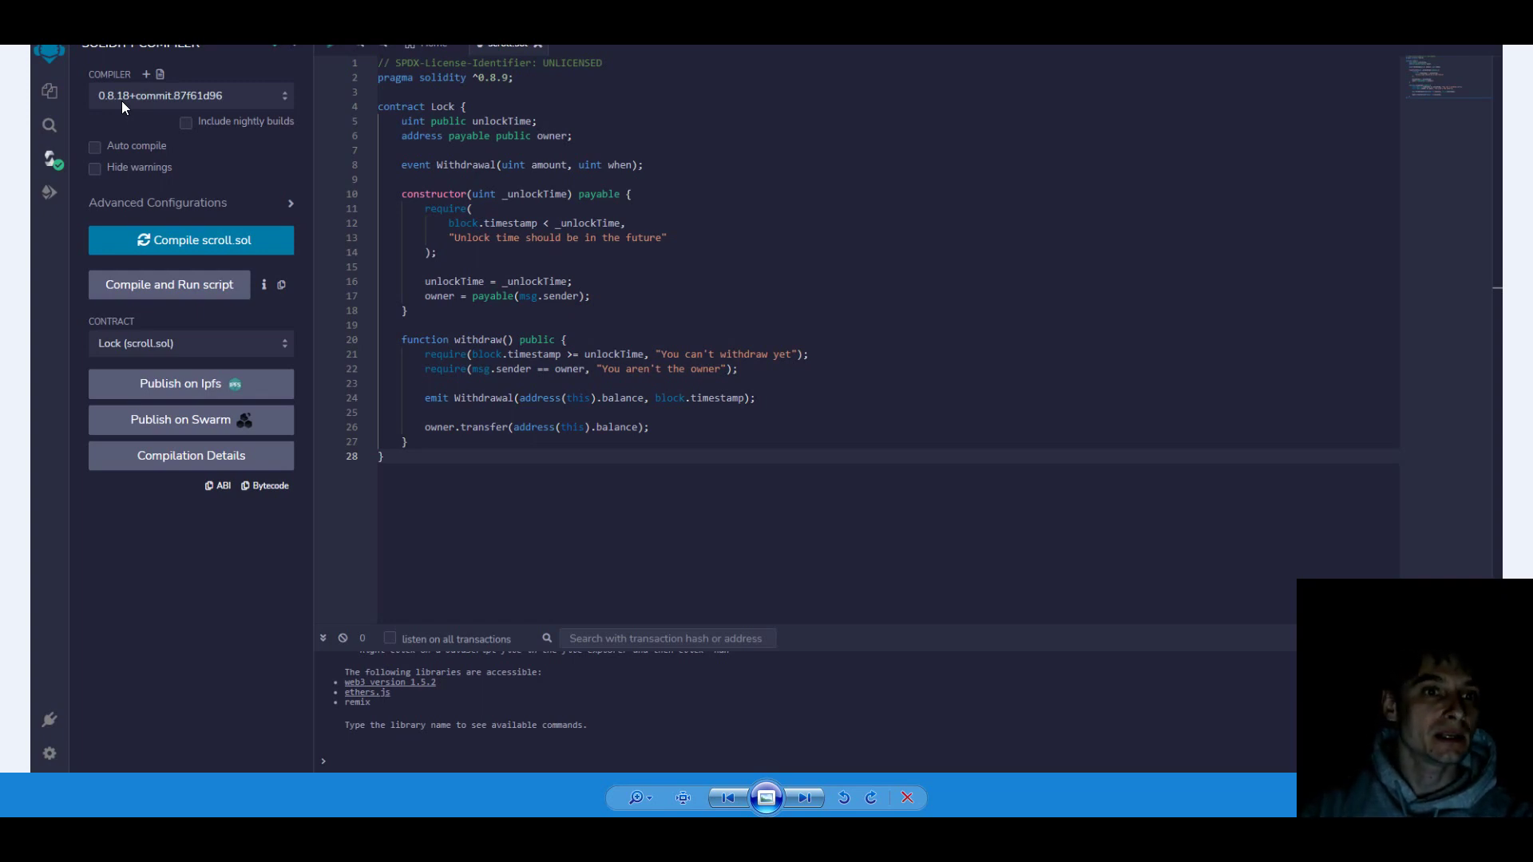
Compare the Remix screenshots with compiler versions 0.8.18+commit.87f61d96 and 0.8.19+commit.7dd6d404, ending on the 0.8.19 one
{"action": "left_click", "coordinate": [141, 110]}
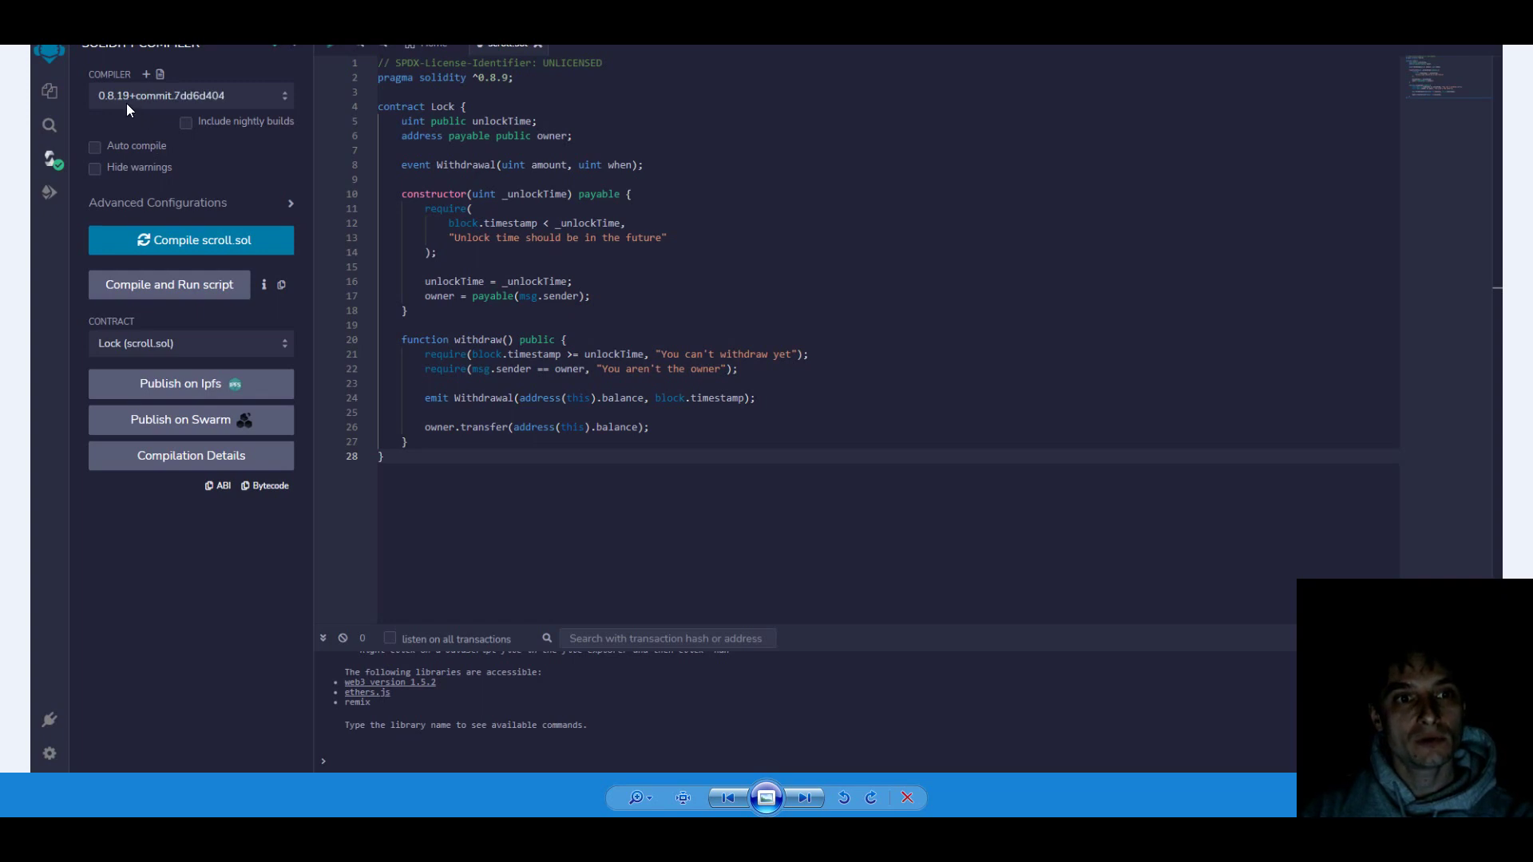
{"action": "left_click", "coordinate": [131, 105]}
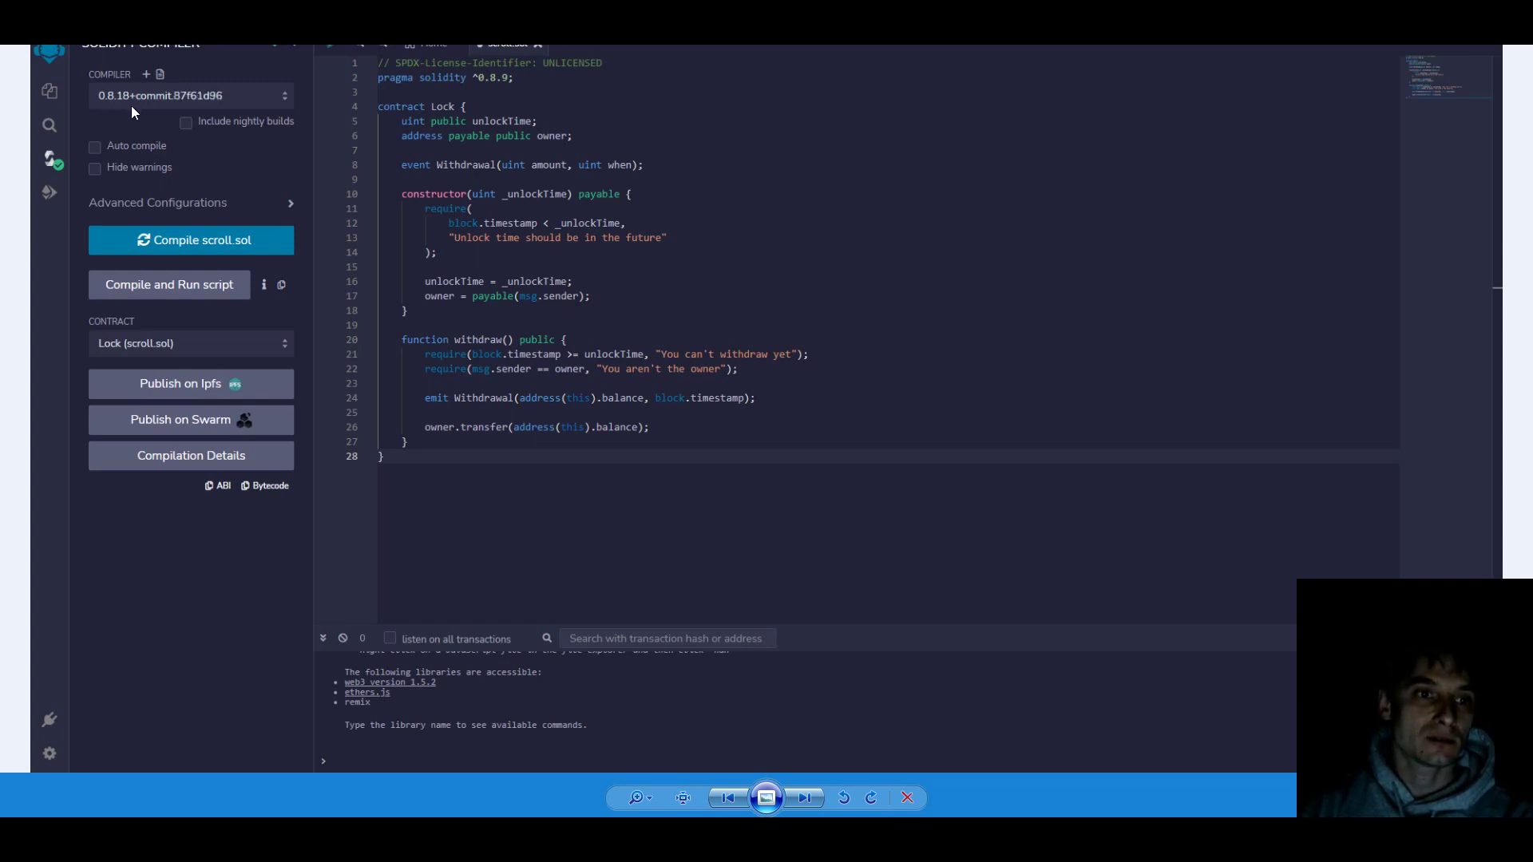
{"action": "left_click", "coordinate": [125, 102]}
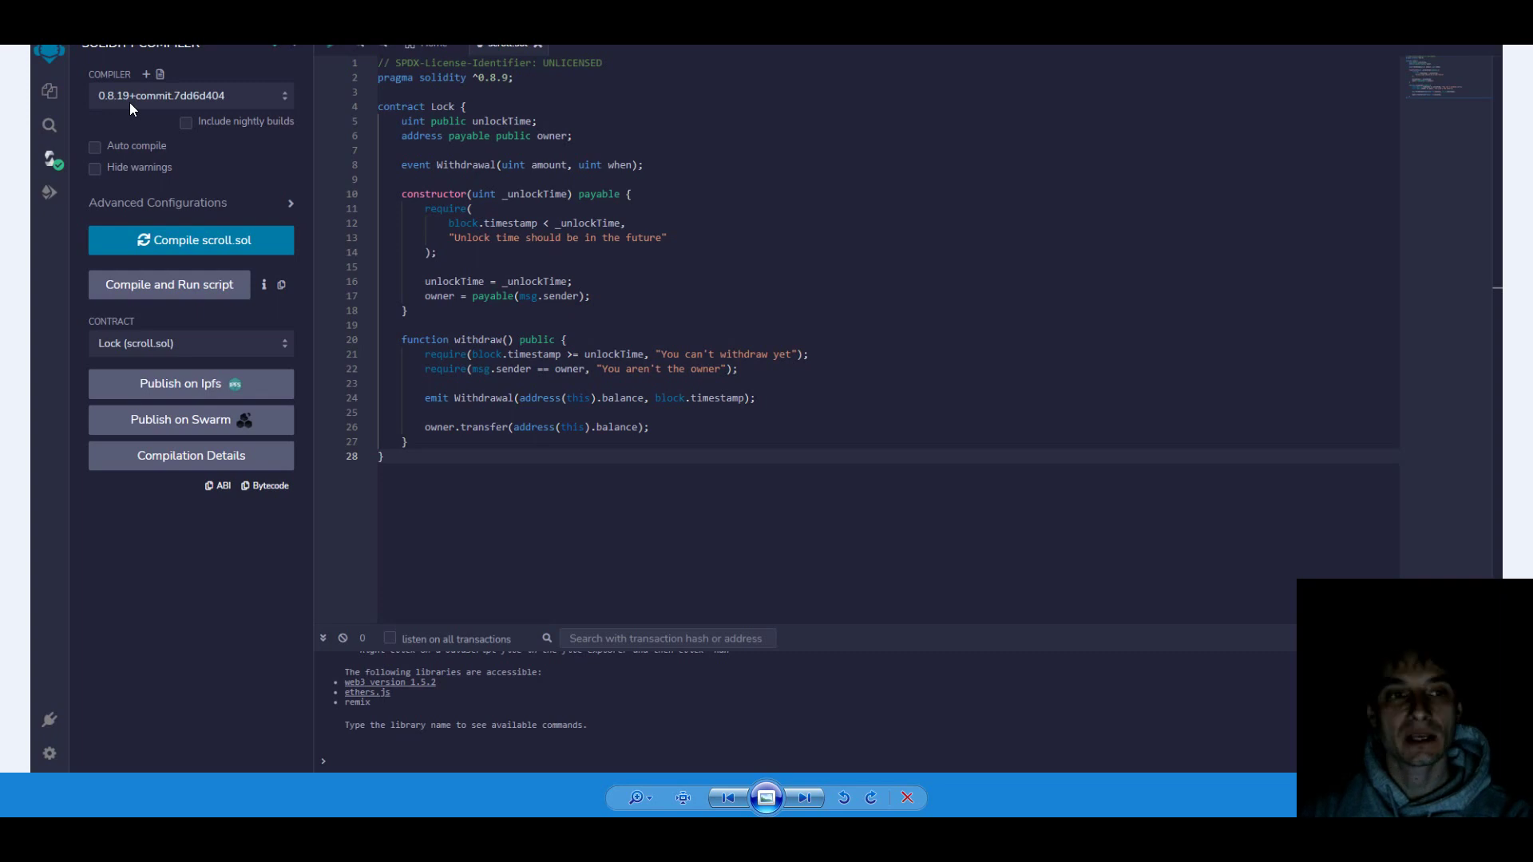
{"action": "left_click", "coordinate": [51, 194]}
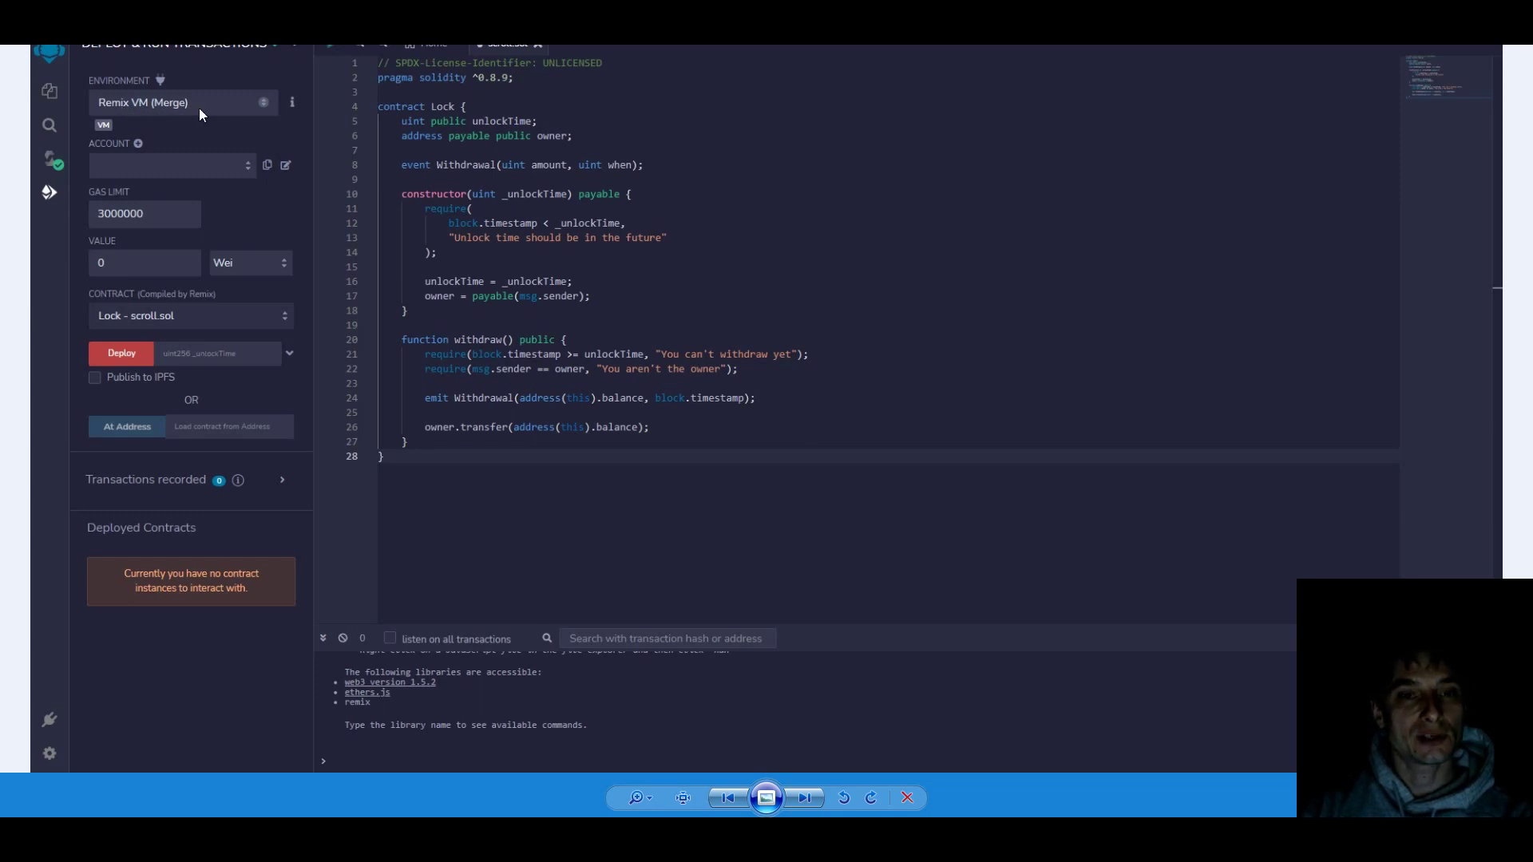
{"action": "left_click", "coordinate": [224, 103]}
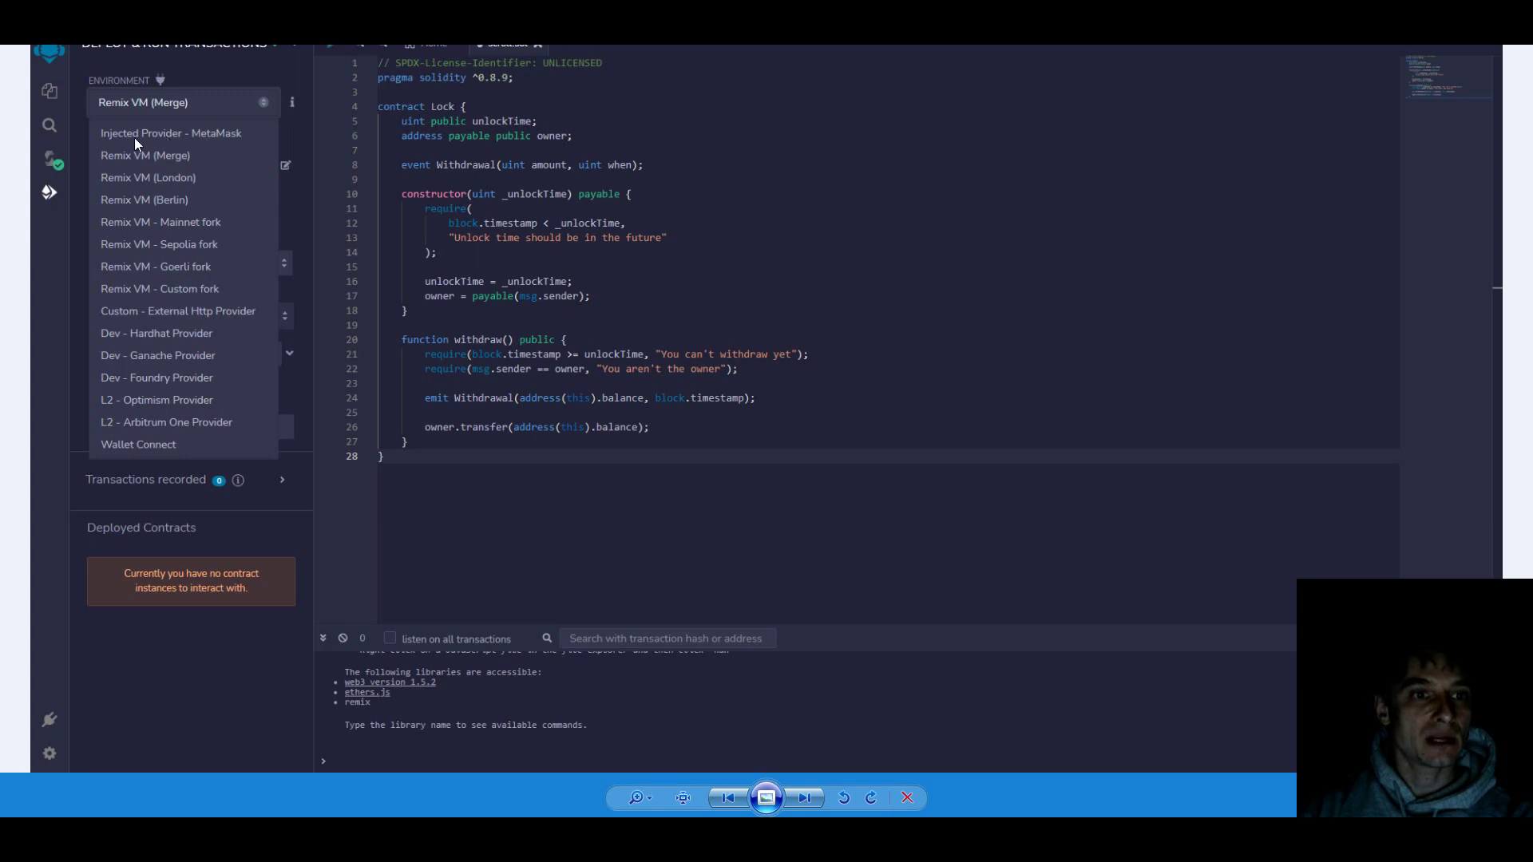
{"action": "left_click", "coordinate": [173, 134]}
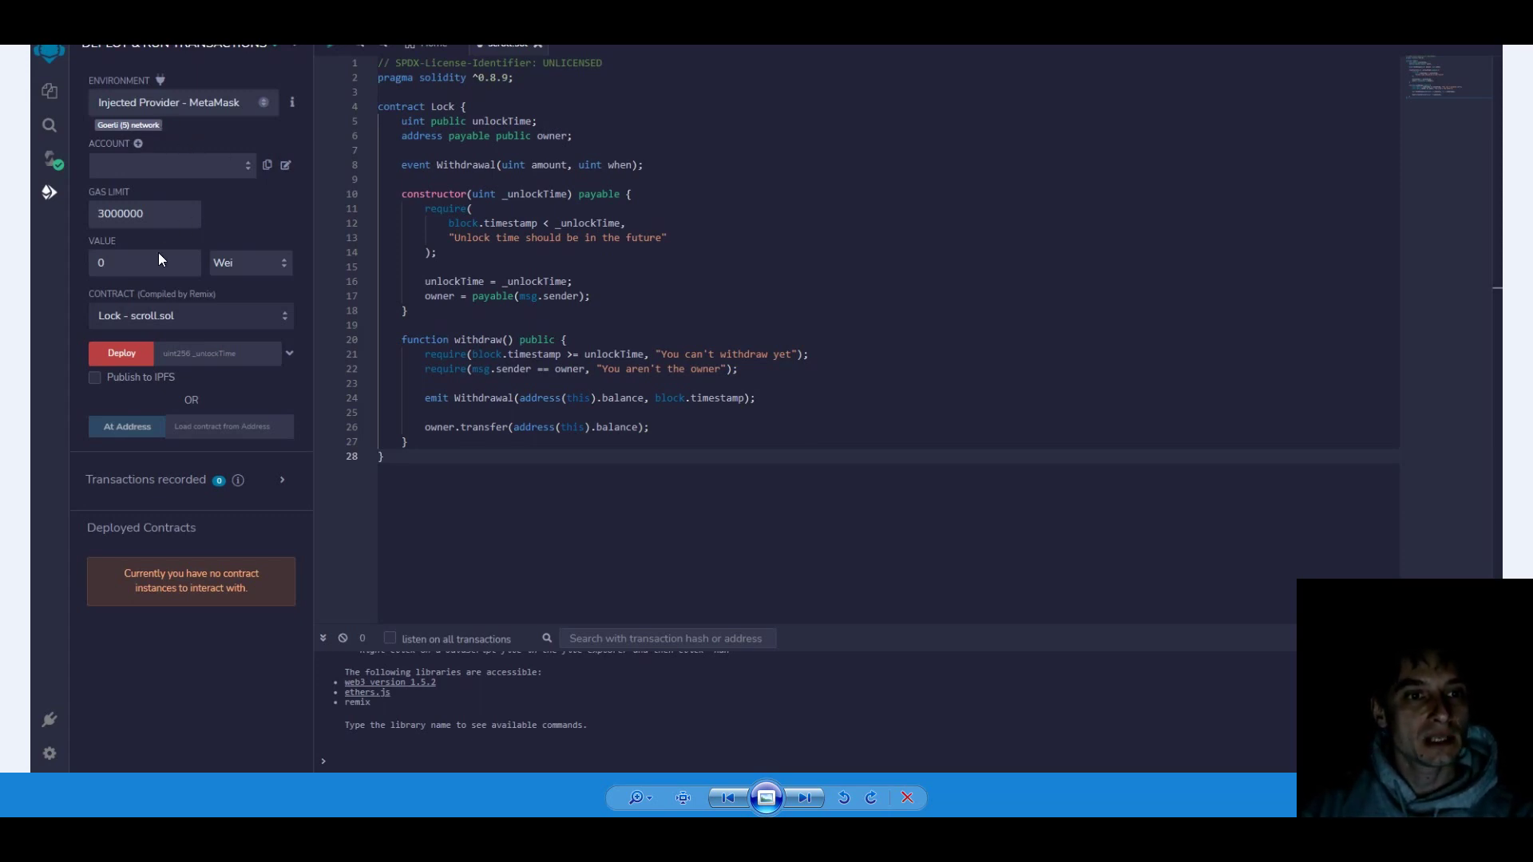
{"action": "key", "text": "Right"}
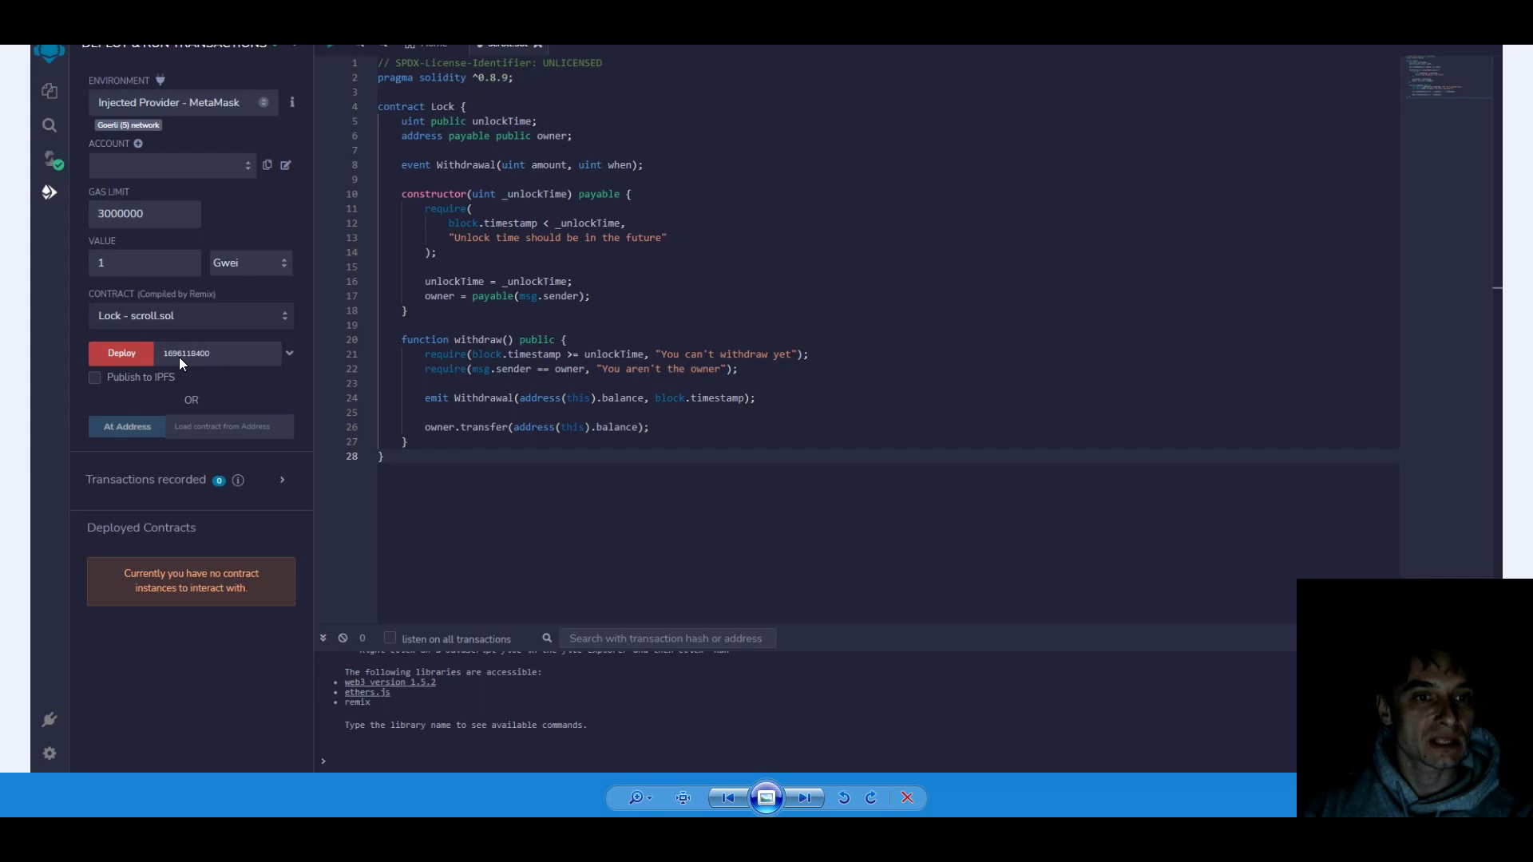
{"action": "left_click", "coordinate": [683, 798]}
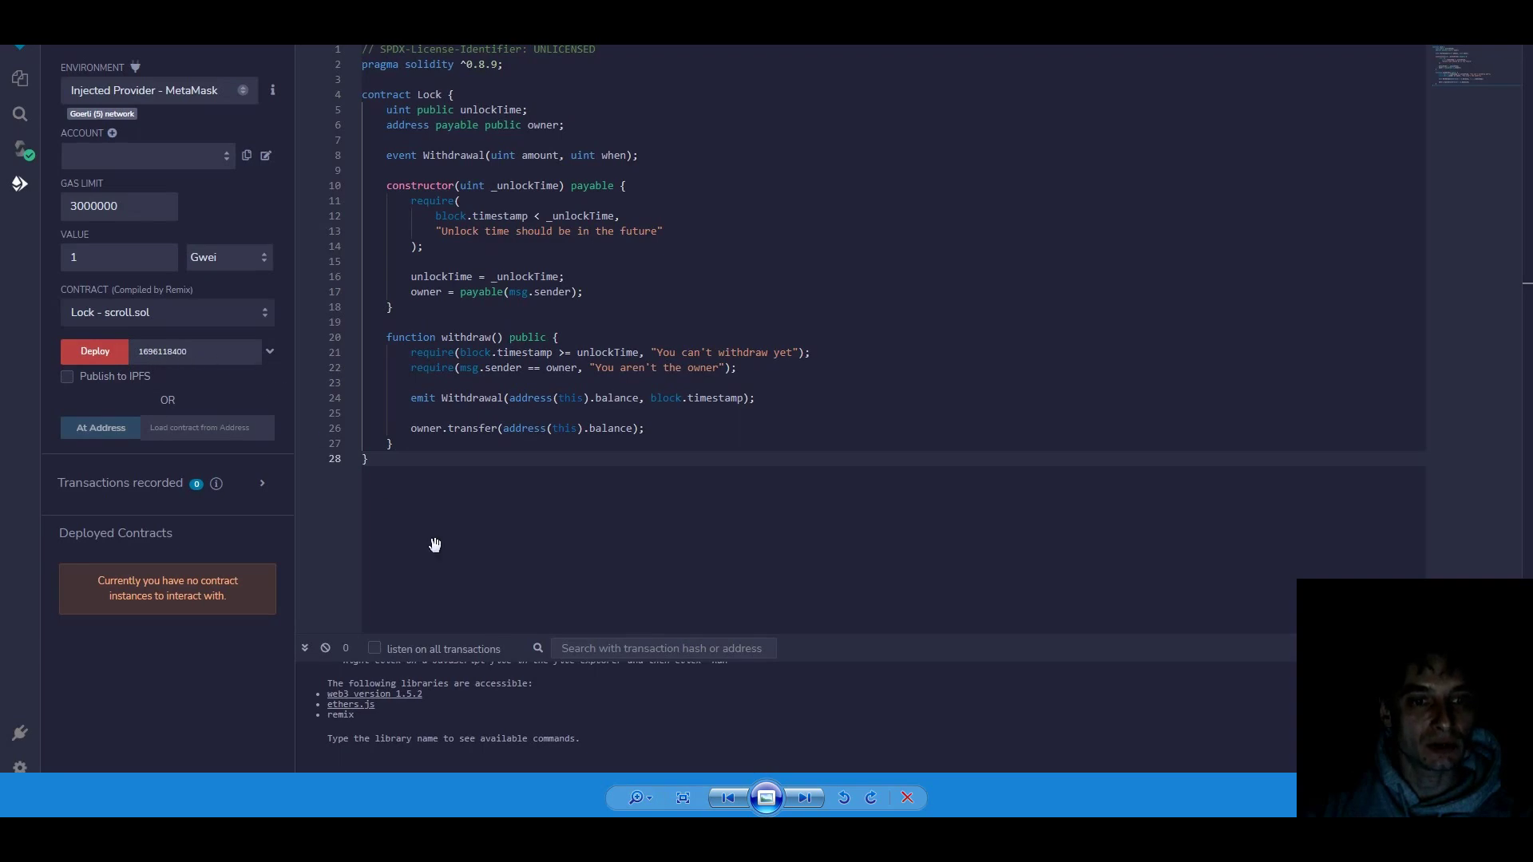
{"action": "key", "text": "alt+Tab"}
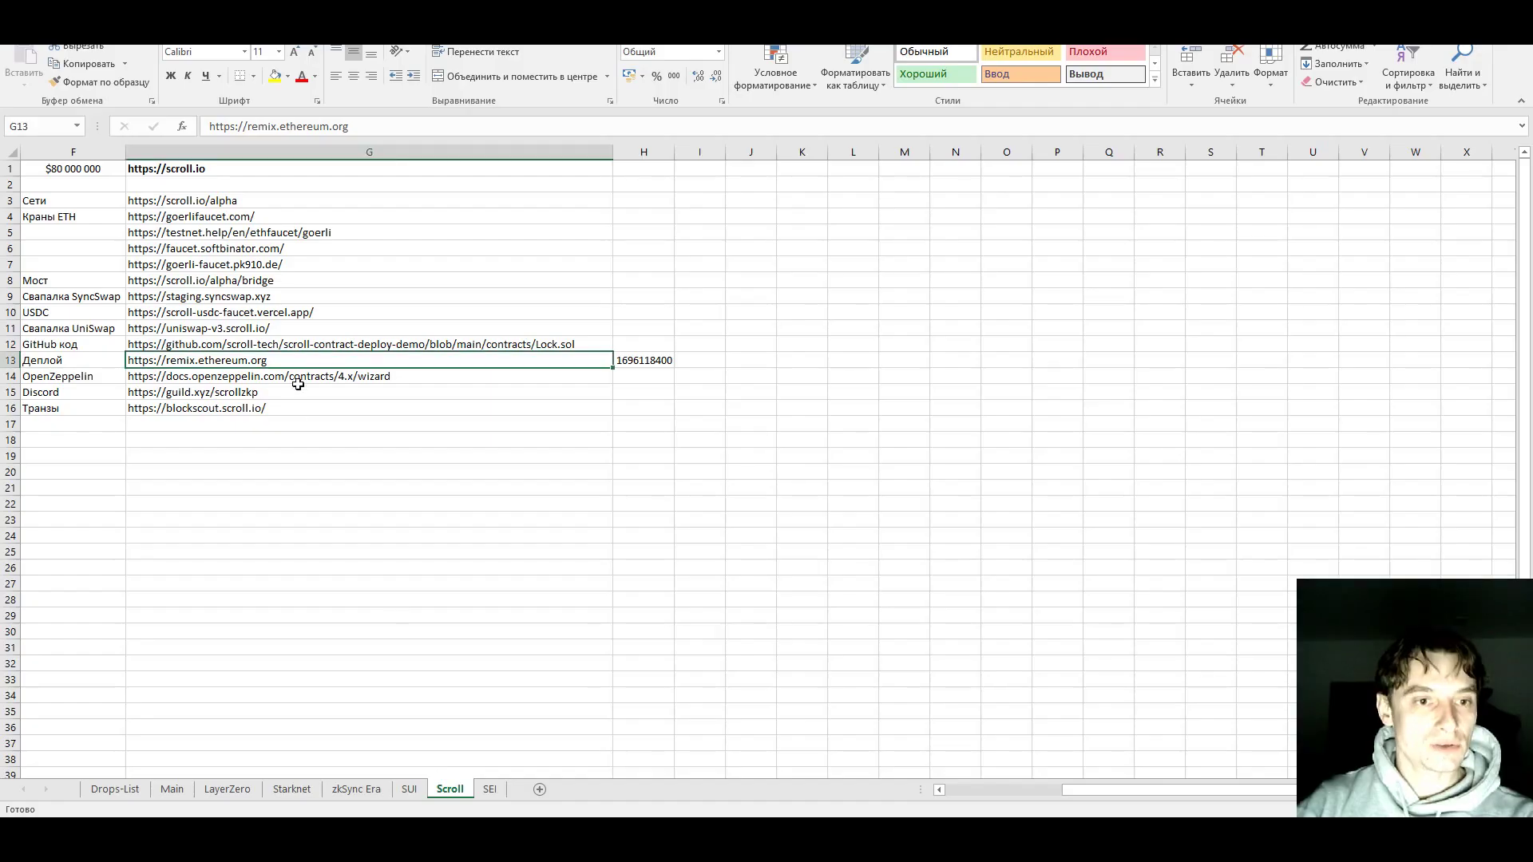
{"action": "left_click", "coordinate": [639, 360]}
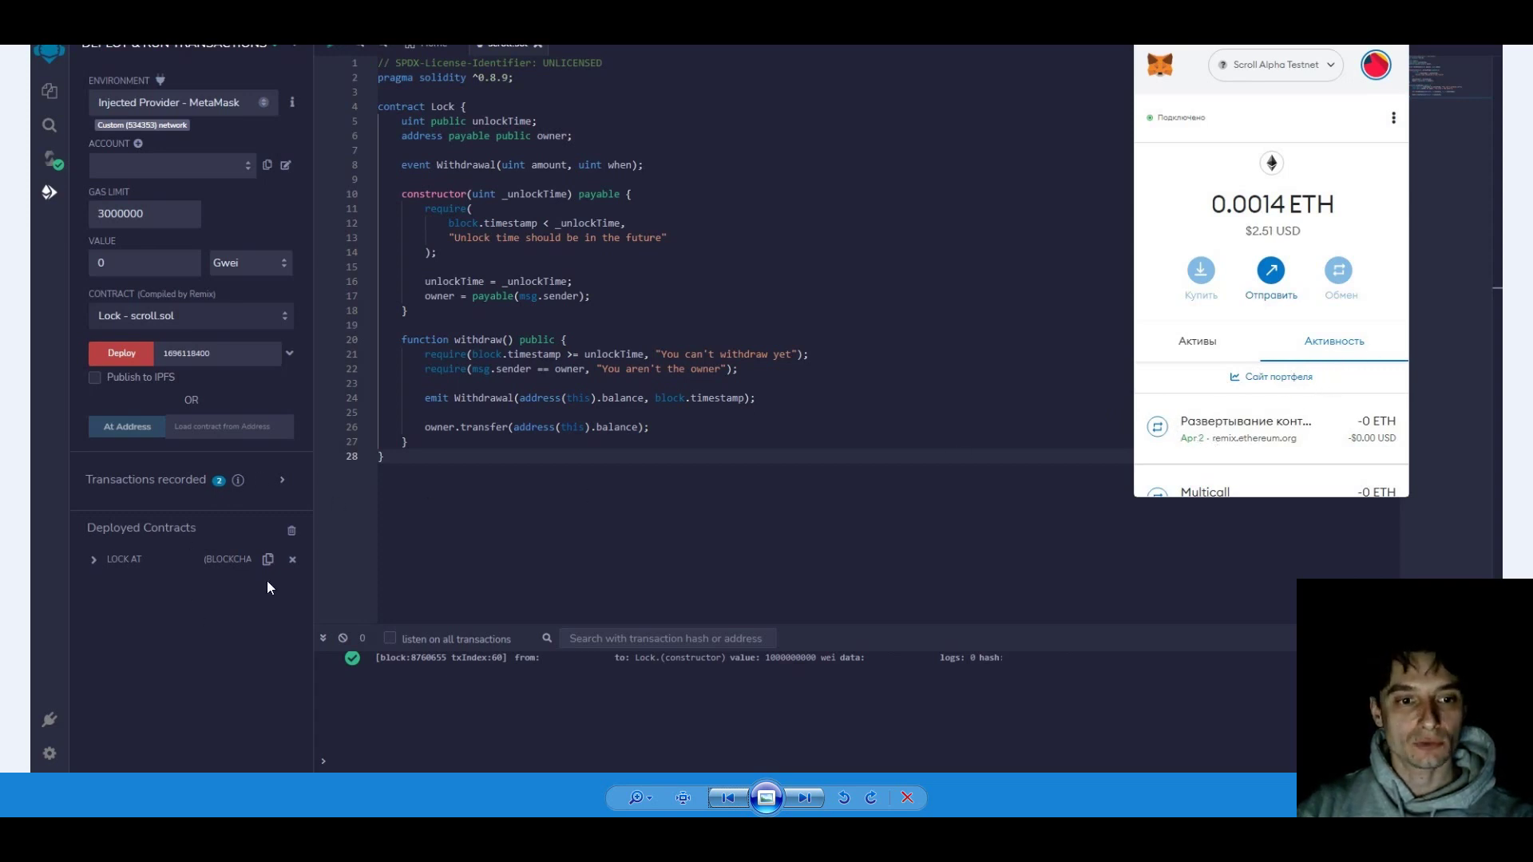
View the screenshots tracing the Lock deployment from MetaMask's activity to the block explorer's transaction details, contract details and source code
{"action": "left_click", "coordinate": [1300, 427]}
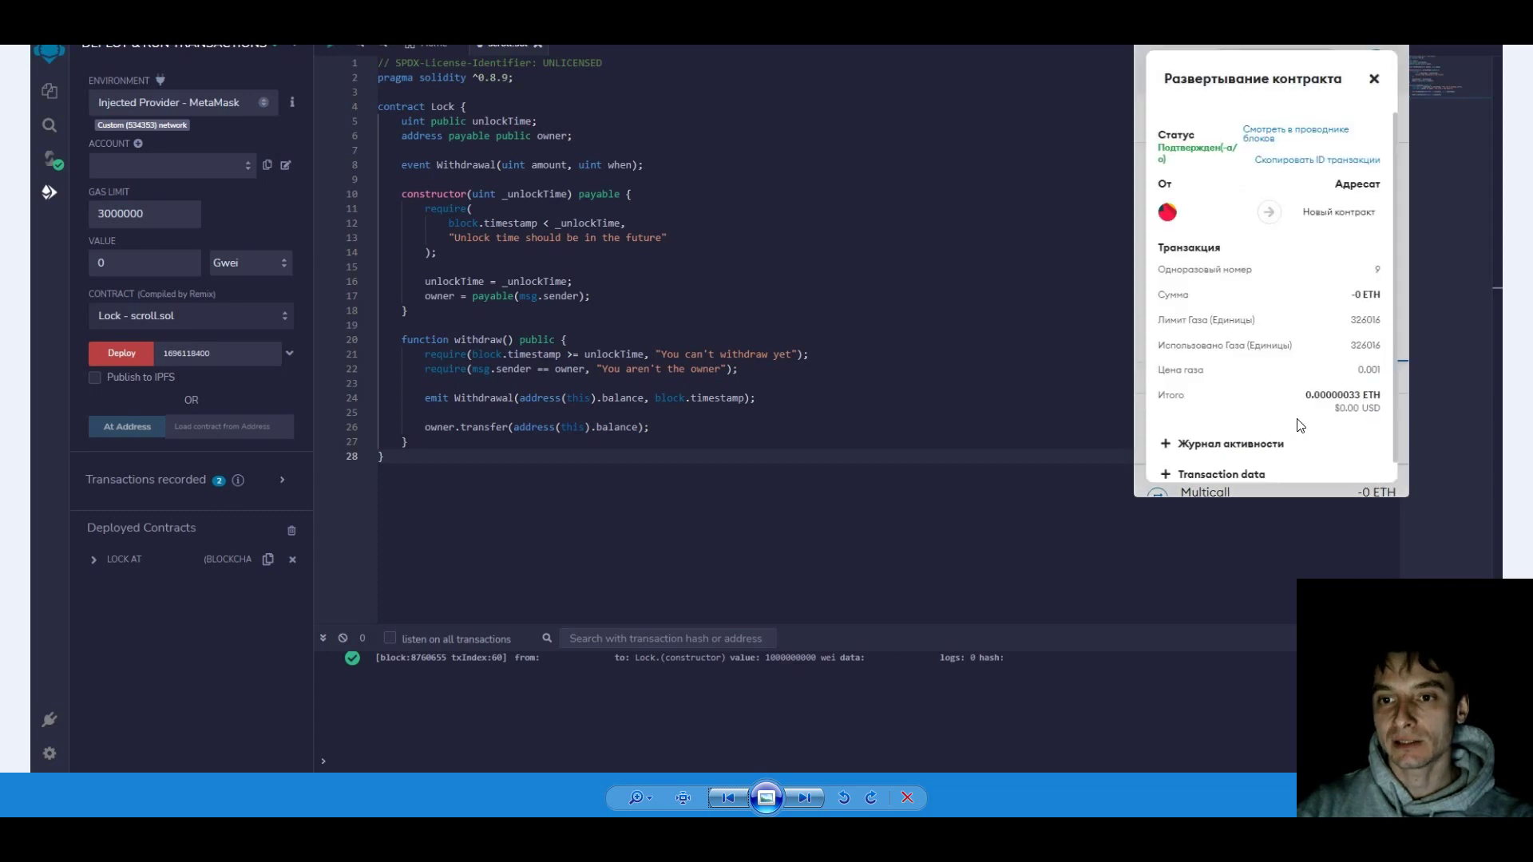
{"action": "left_click", "coordinate": [1295, 136]}
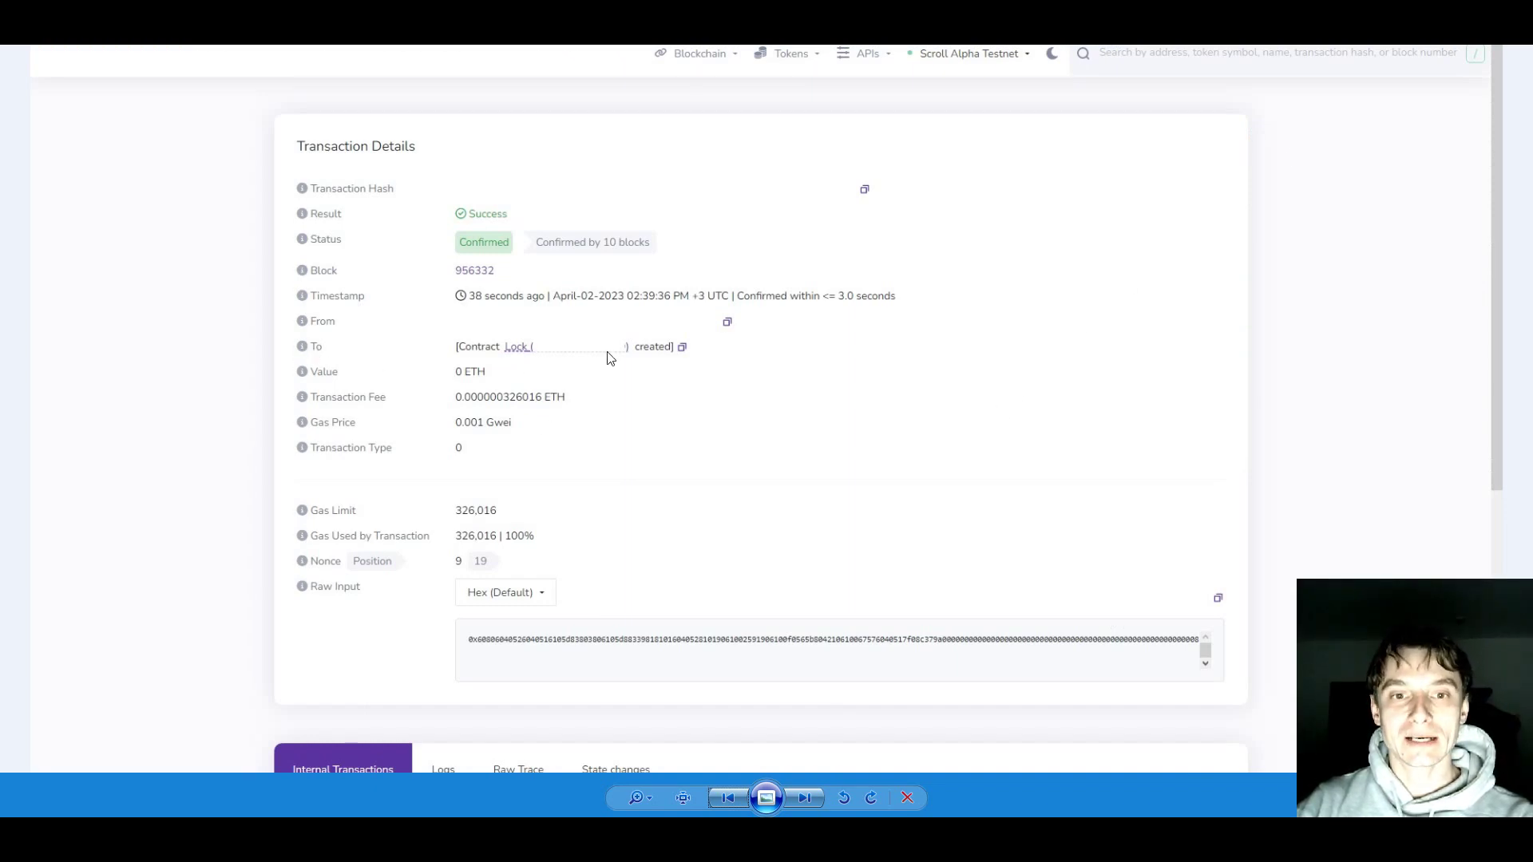
{"action": "left_click", "coordinate": [535, 355]}
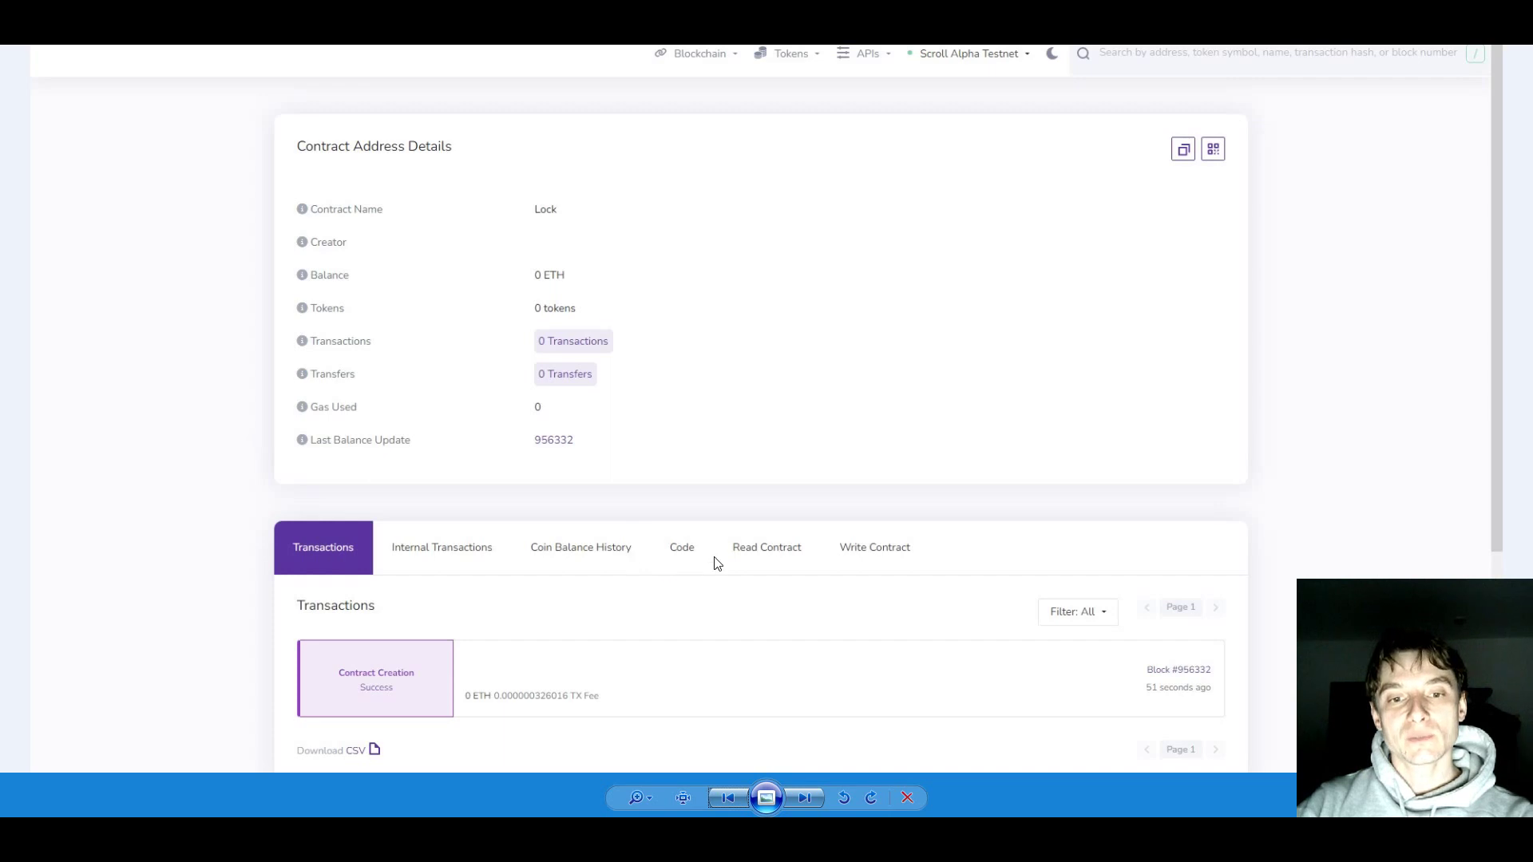
{"action": "left_click", "coordinate": [679, 551]}
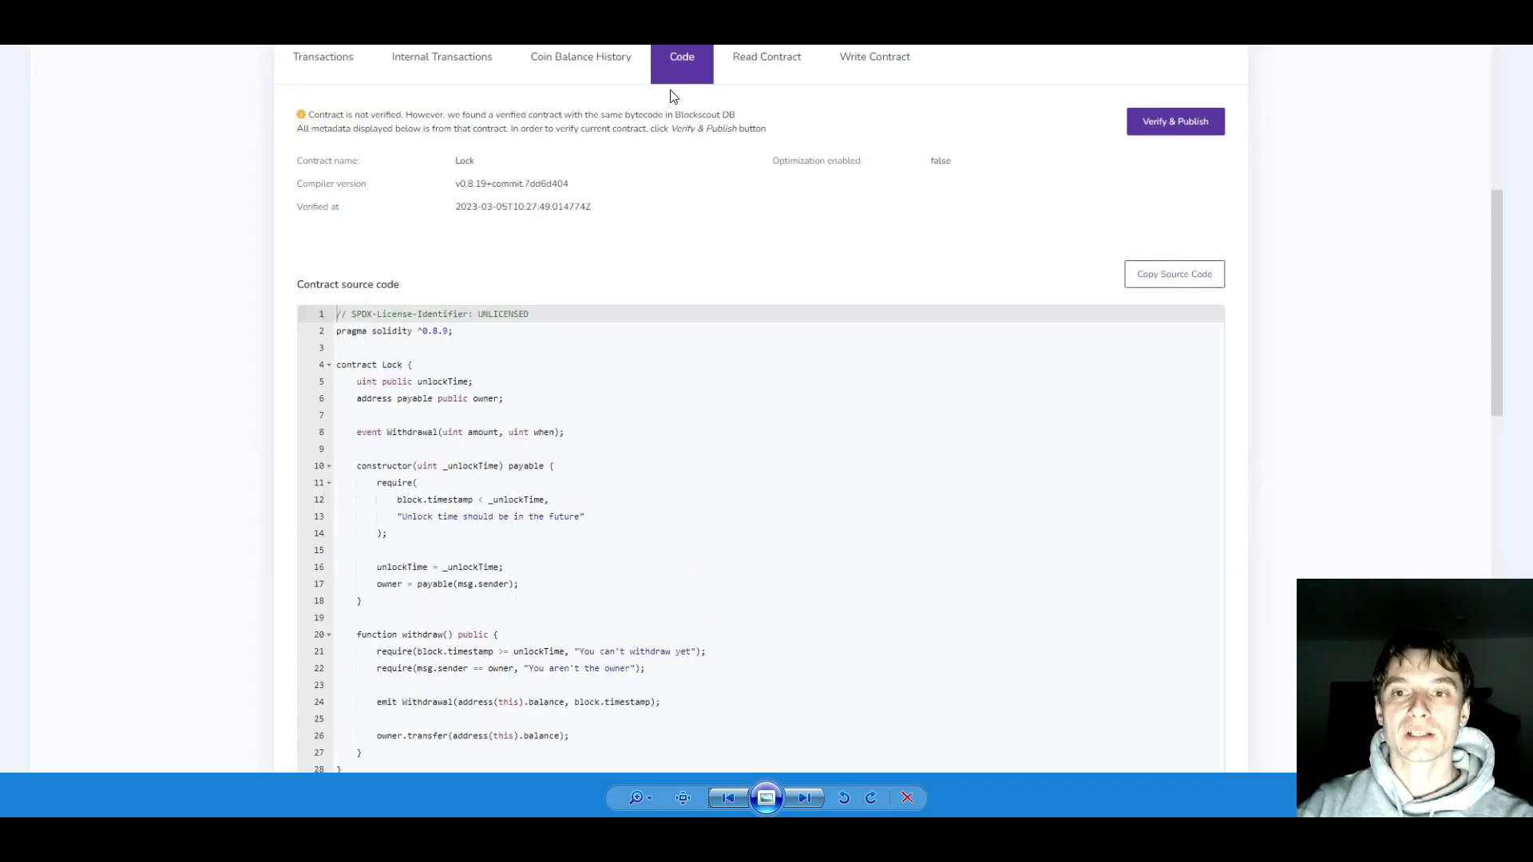
View the screenshots of verifying and publishing the Lock contract via flattened source code with compiler v0.8.19+commit.7dd6d404
{"action": "left_click", "coordinate": [1205, 122]}
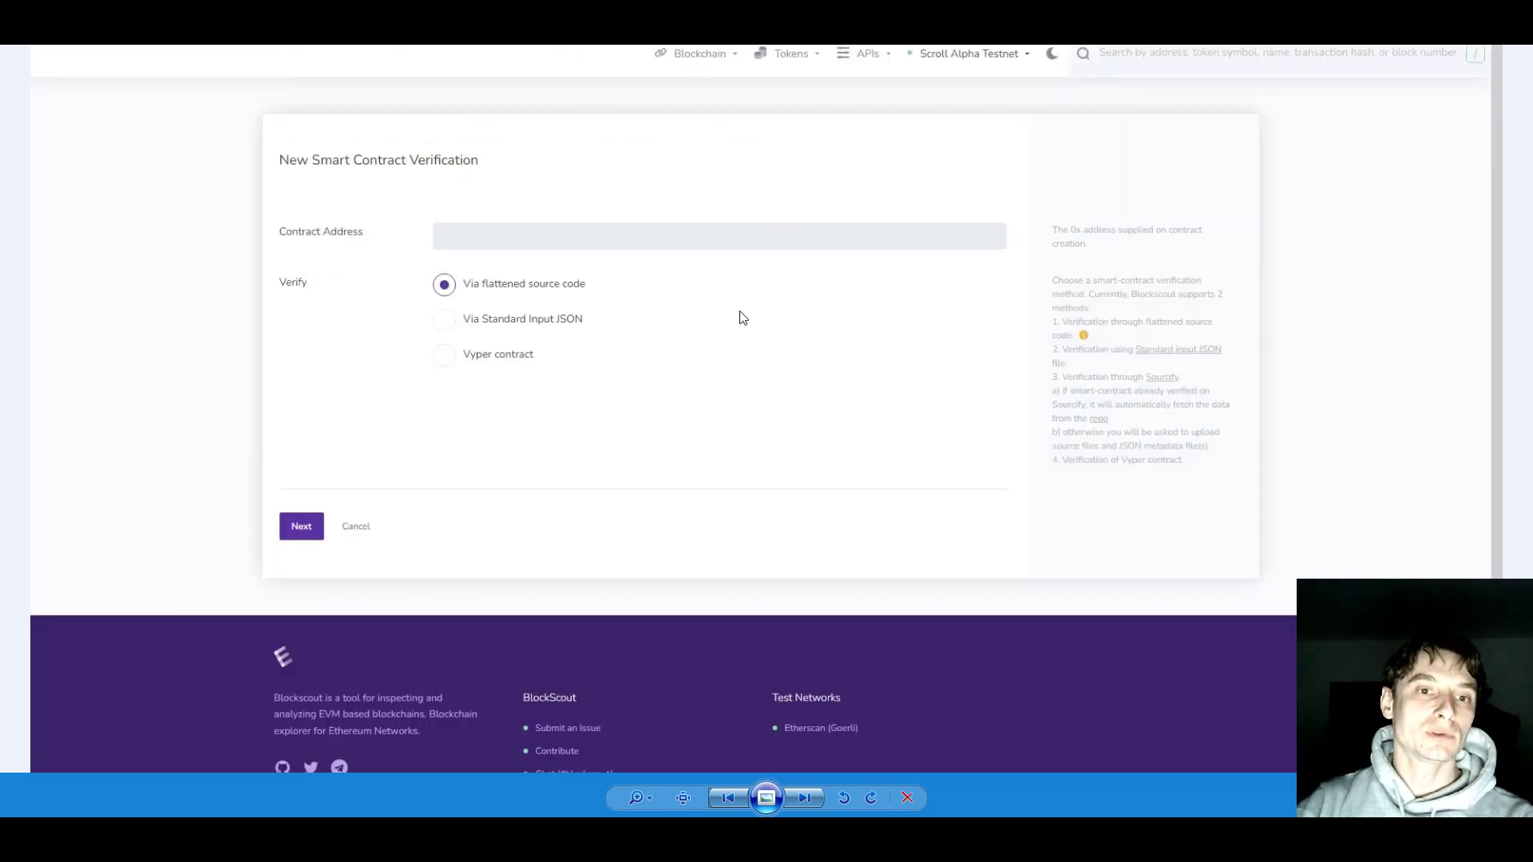
{"action": "left_click", "coordinate": [300, 527]}
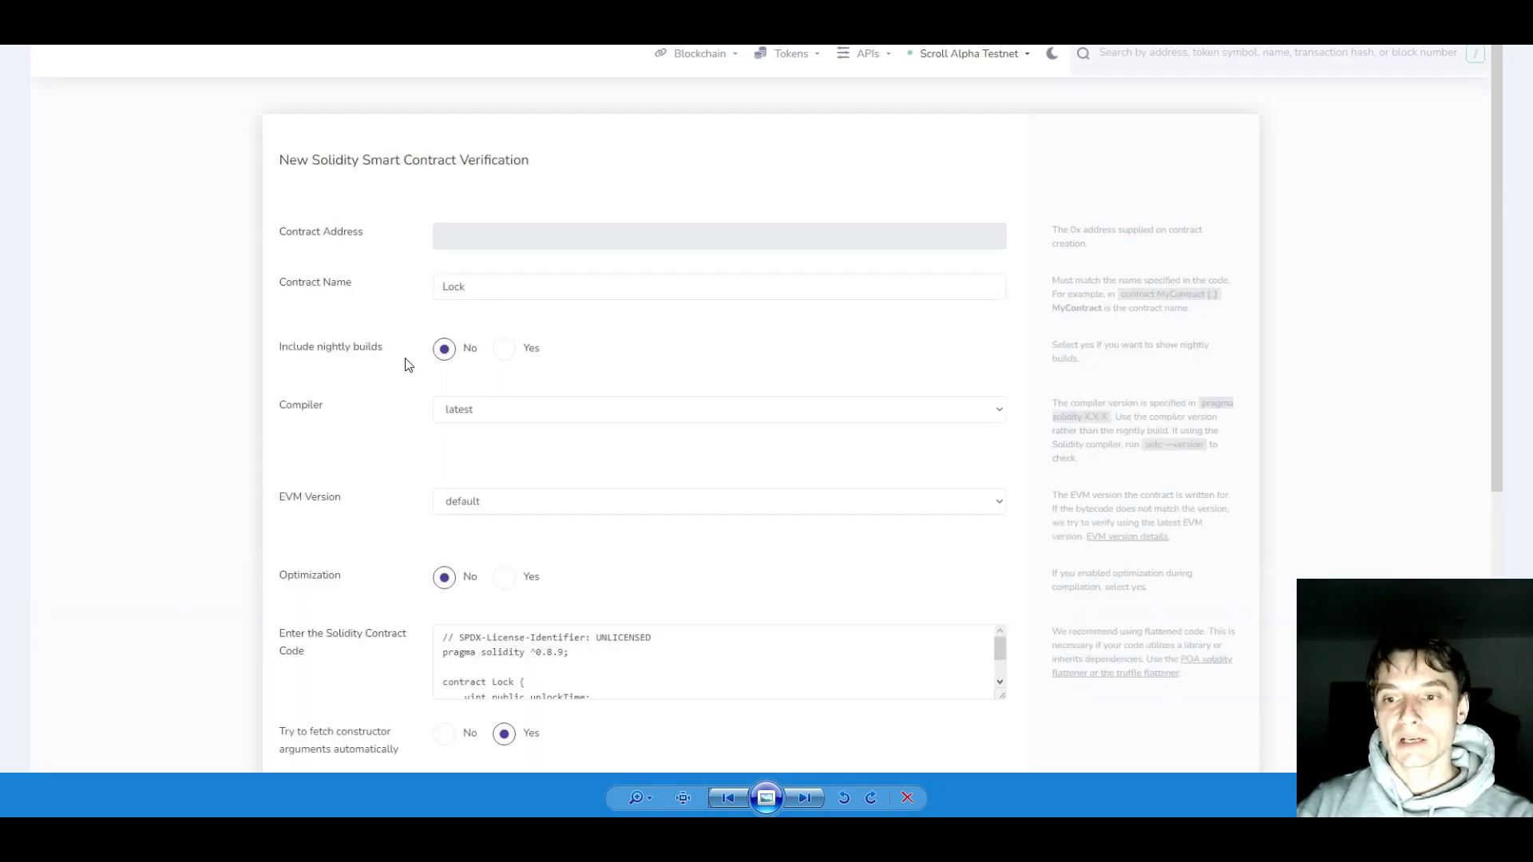
{"action": "scroll", "coordinate": [408, 364], "scroll_direction": "down", "scroll_amount": 2}
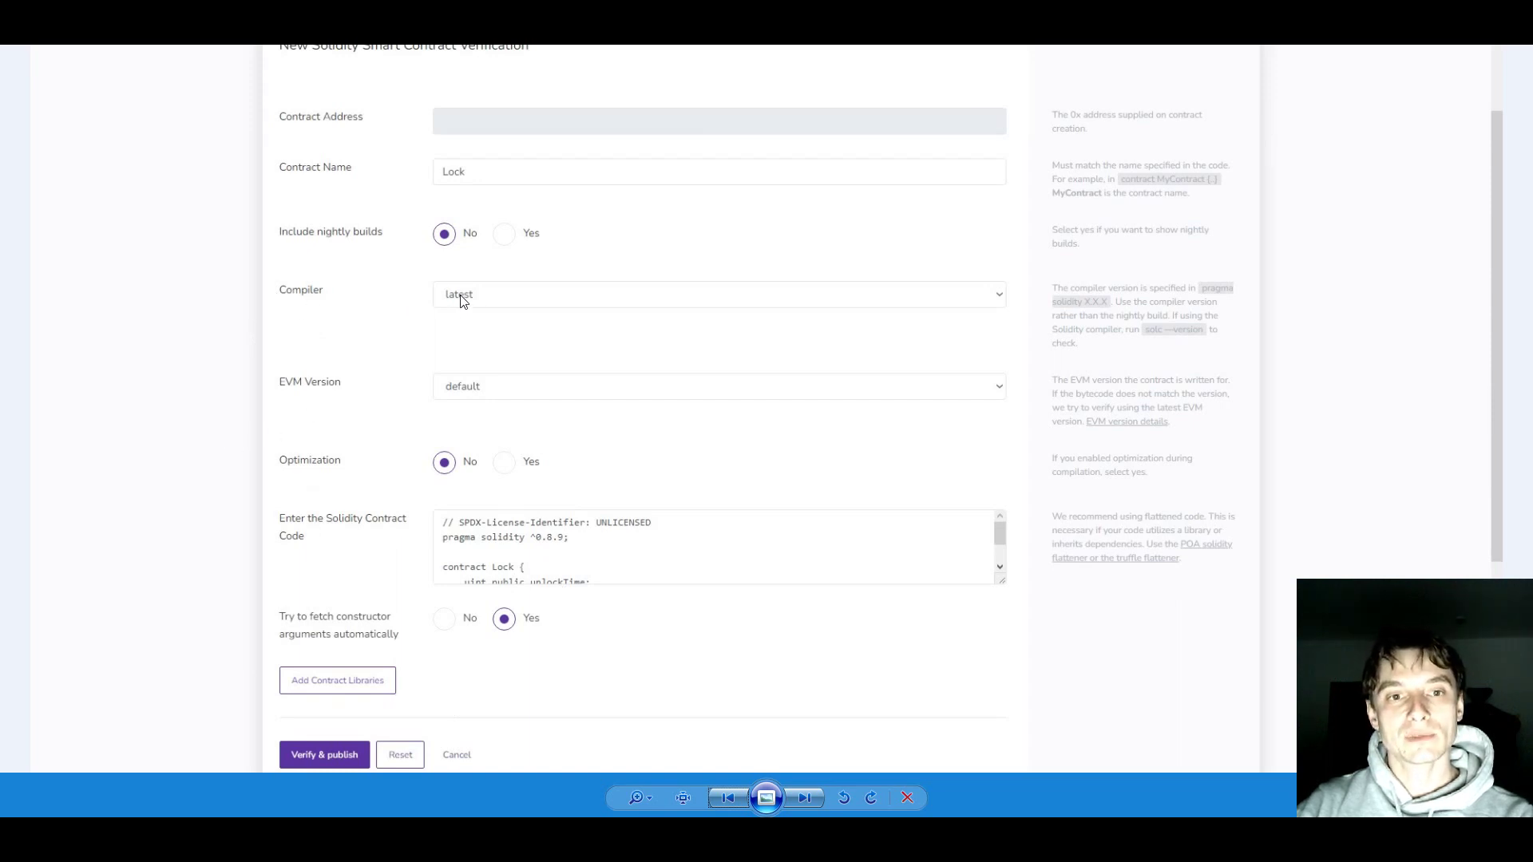
{"action": "left_click", "coordinate": [501, 300]}
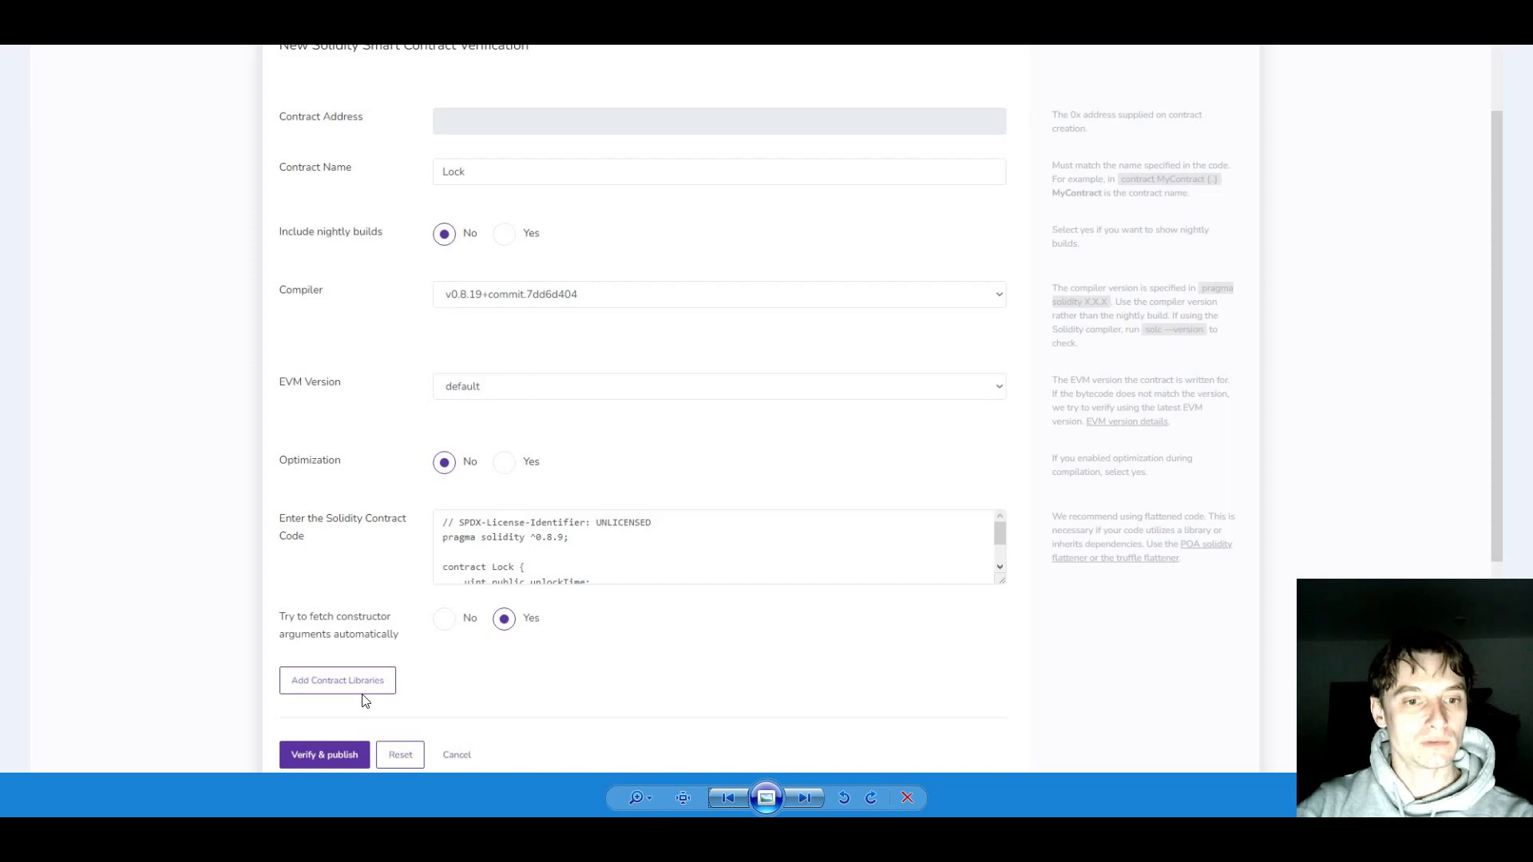
{"action": "left_click", "coordinate": [324, 756]}
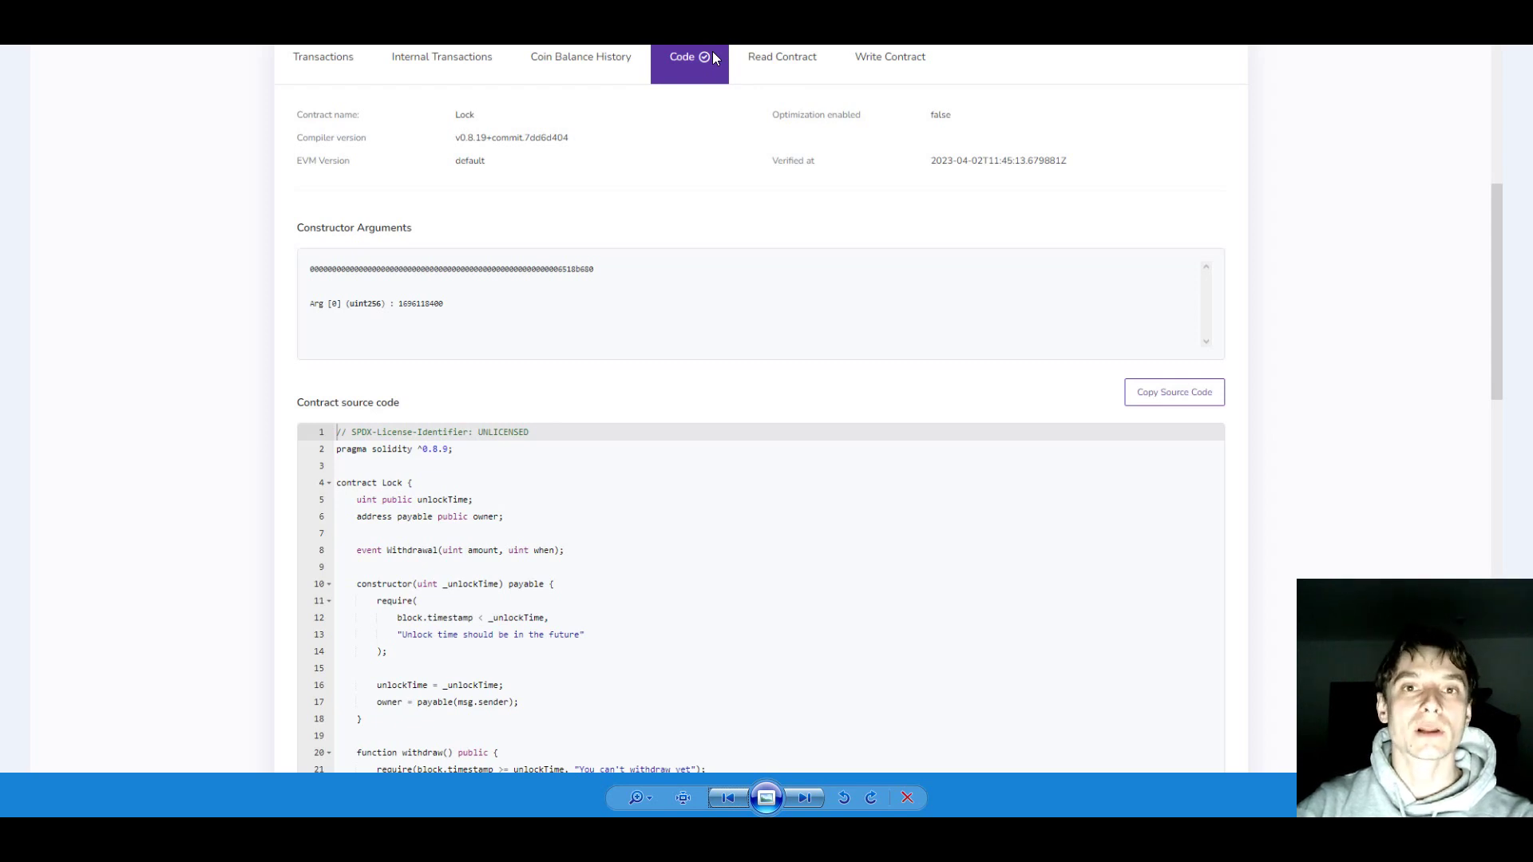
Locate the OpenZeppelin link in G14 in Excel and return to the Contracts Wizard screenshot
{"action": "key", "text": "Right"}
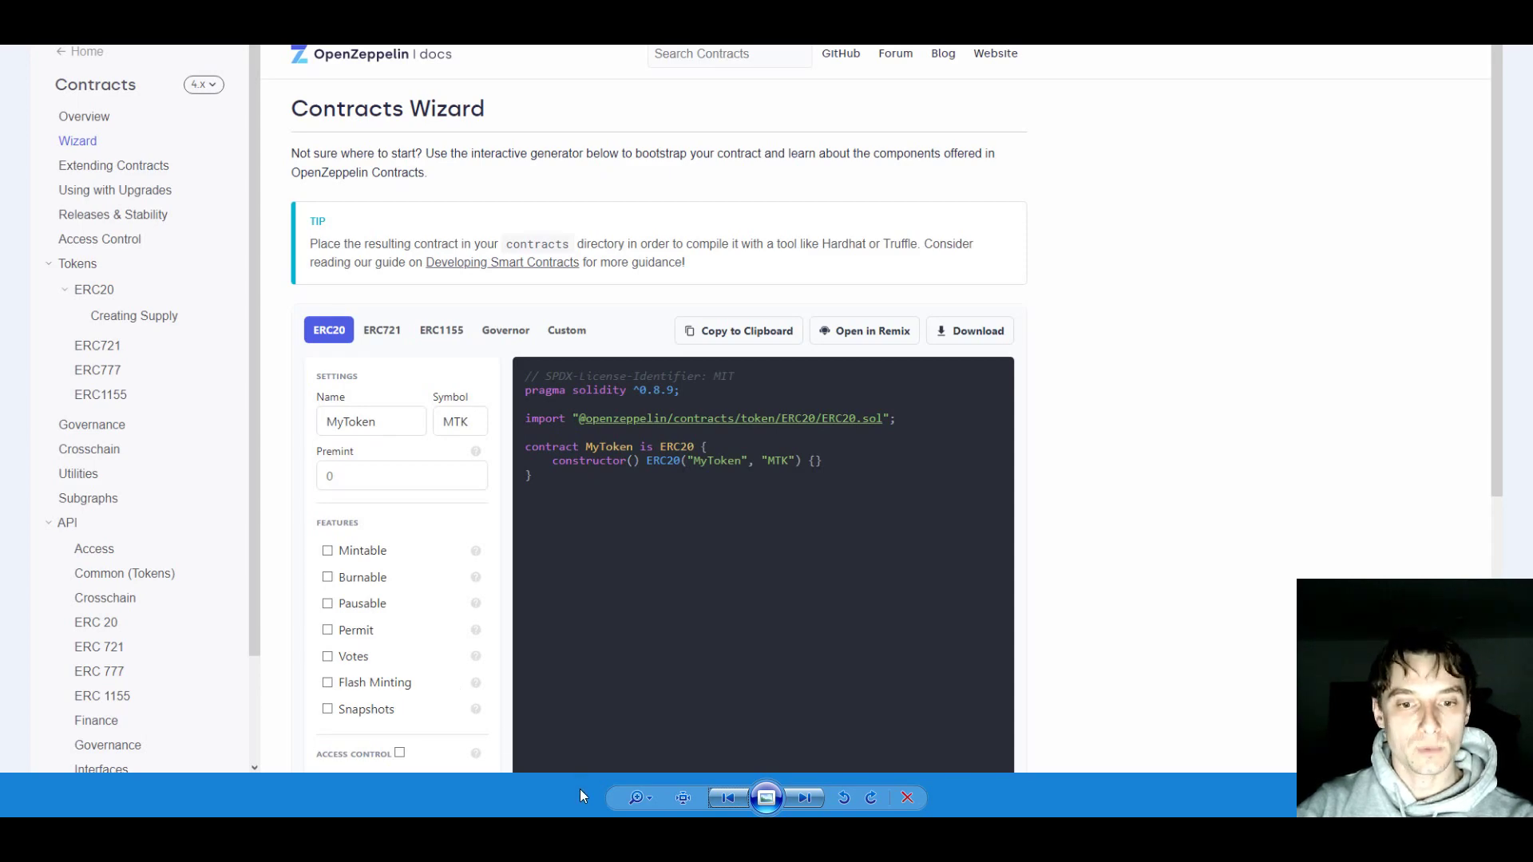
{"action": "key", "text": "alt+Tab"}
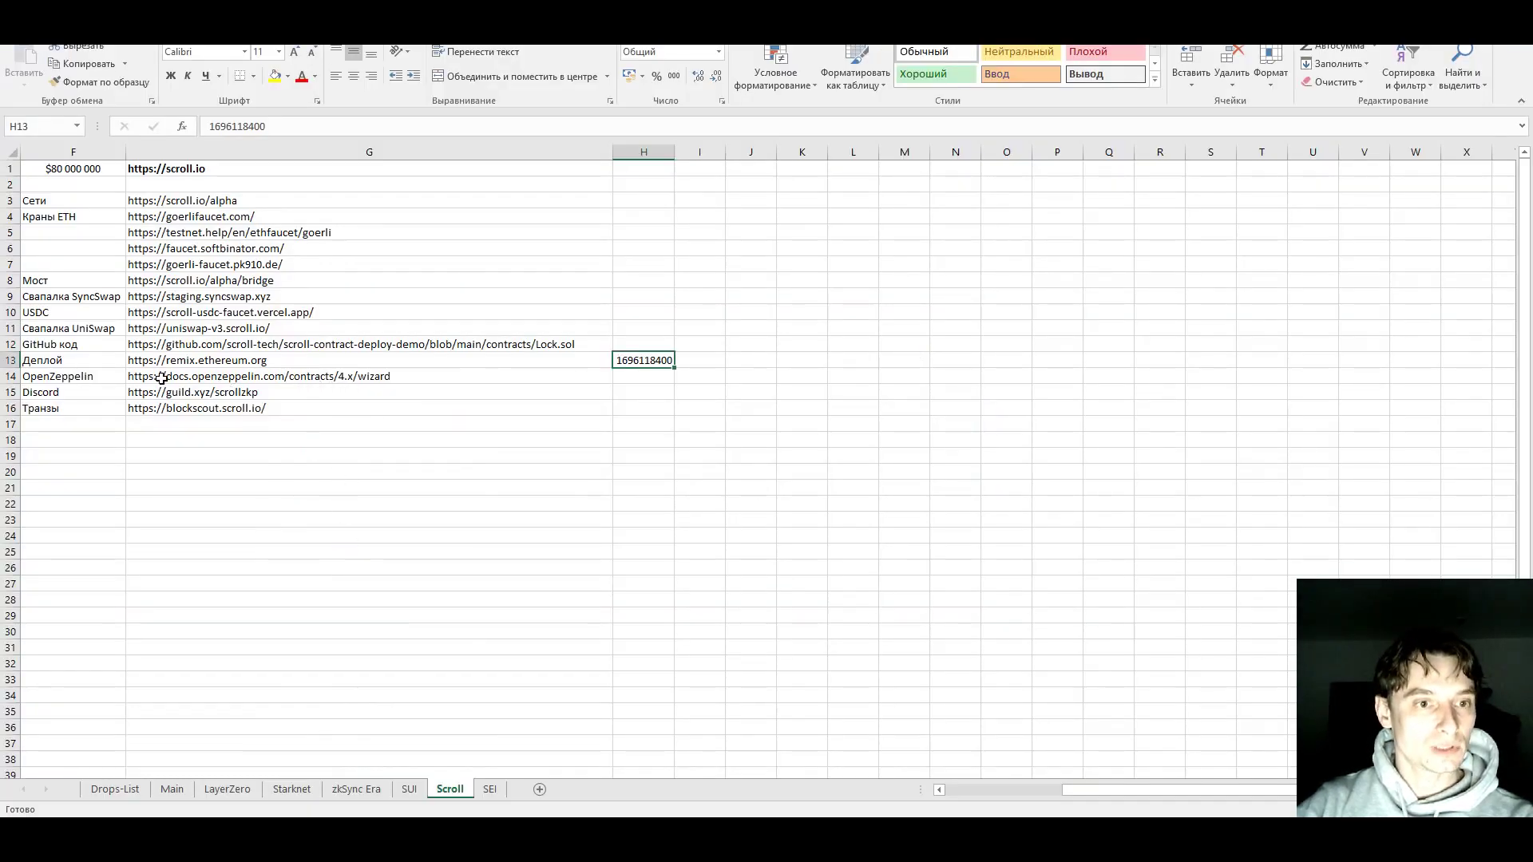
{"action": "left_click", "coordinate": [106, 378]}
{"action": "left_click", "coordinate": [171, 378]}
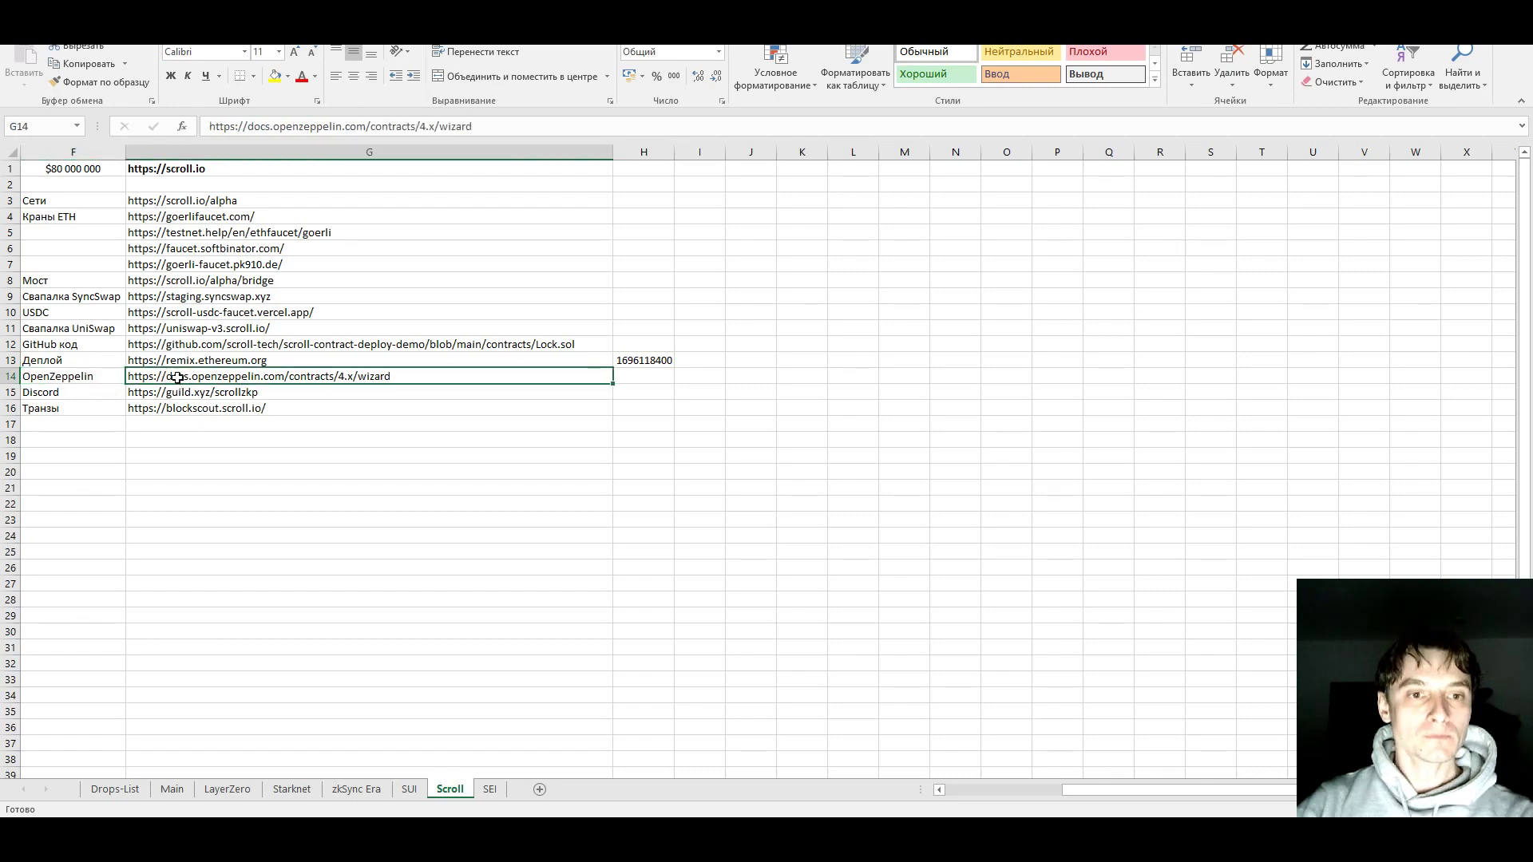
{"action": "key", "text": "alt+Tab"}
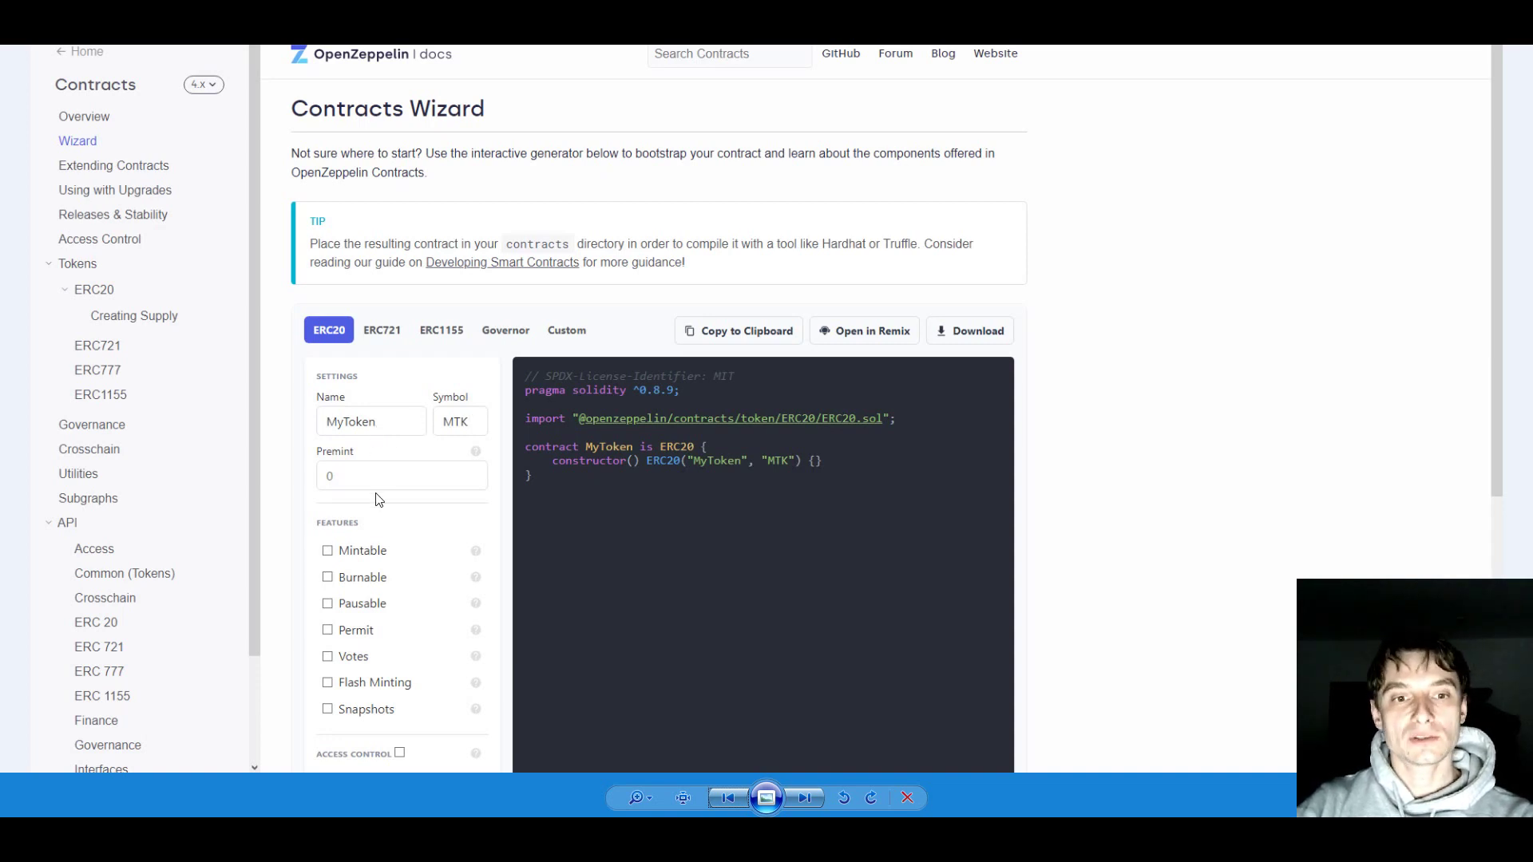
View the Contracts Wizard screenshots of premining 21000000 MyToken and making the ERC20 token mintable
{"action": "left_click", "coordinate": [332, 485]}
{"action": "type", "text": "21000000"}
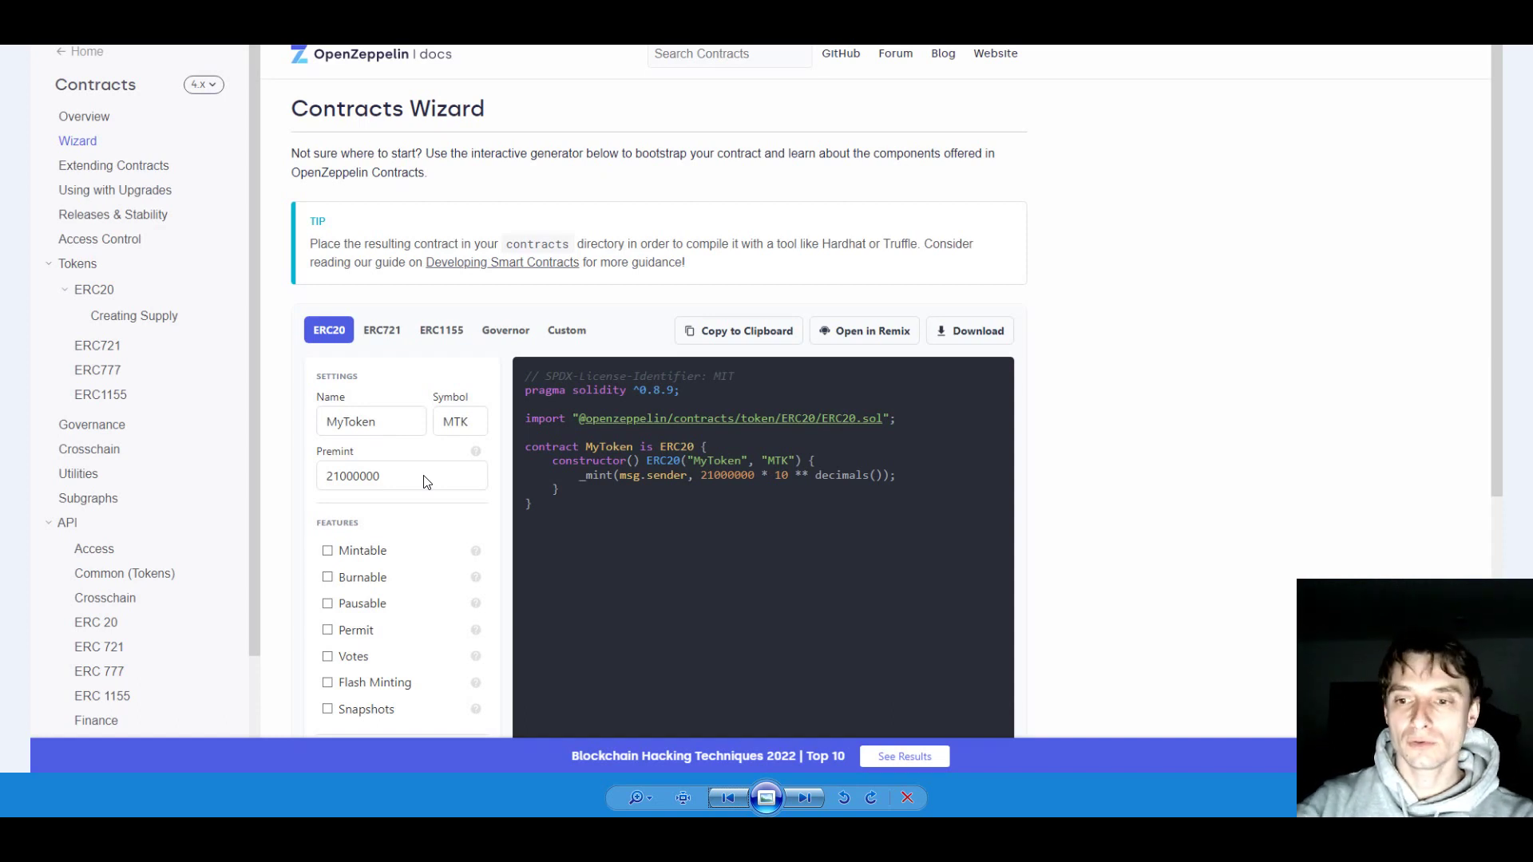
{"action": "left_click", "coordinate": [327, 553]}
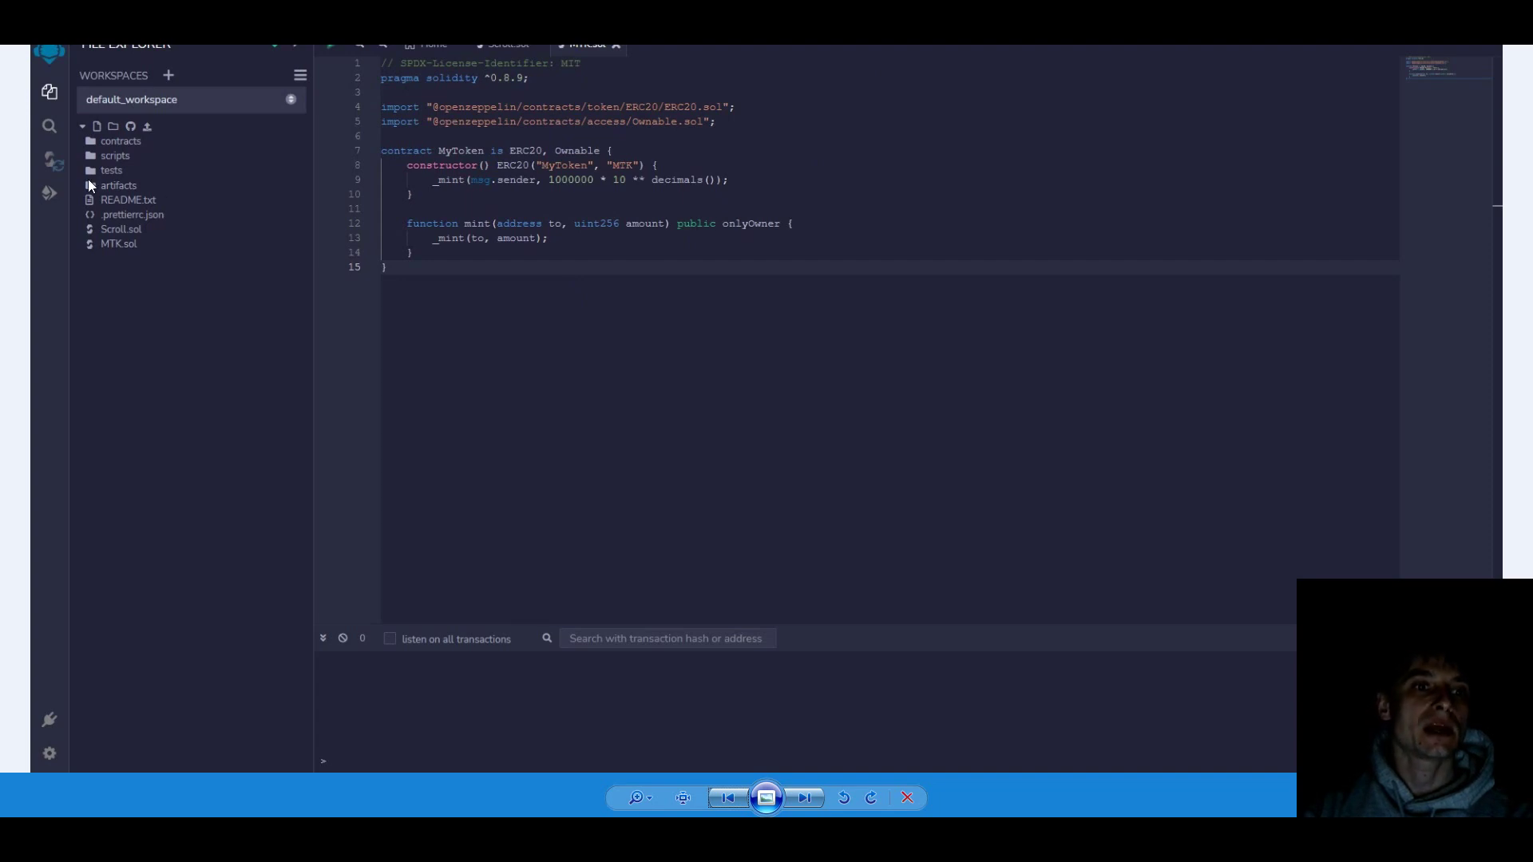
View the Remix screenshots of compiling MTK.sol, deploying MyToken with a value of 0 and confirming the transaction in MetaMask
{"action": "left_click", "coordinate": [57, 169]}
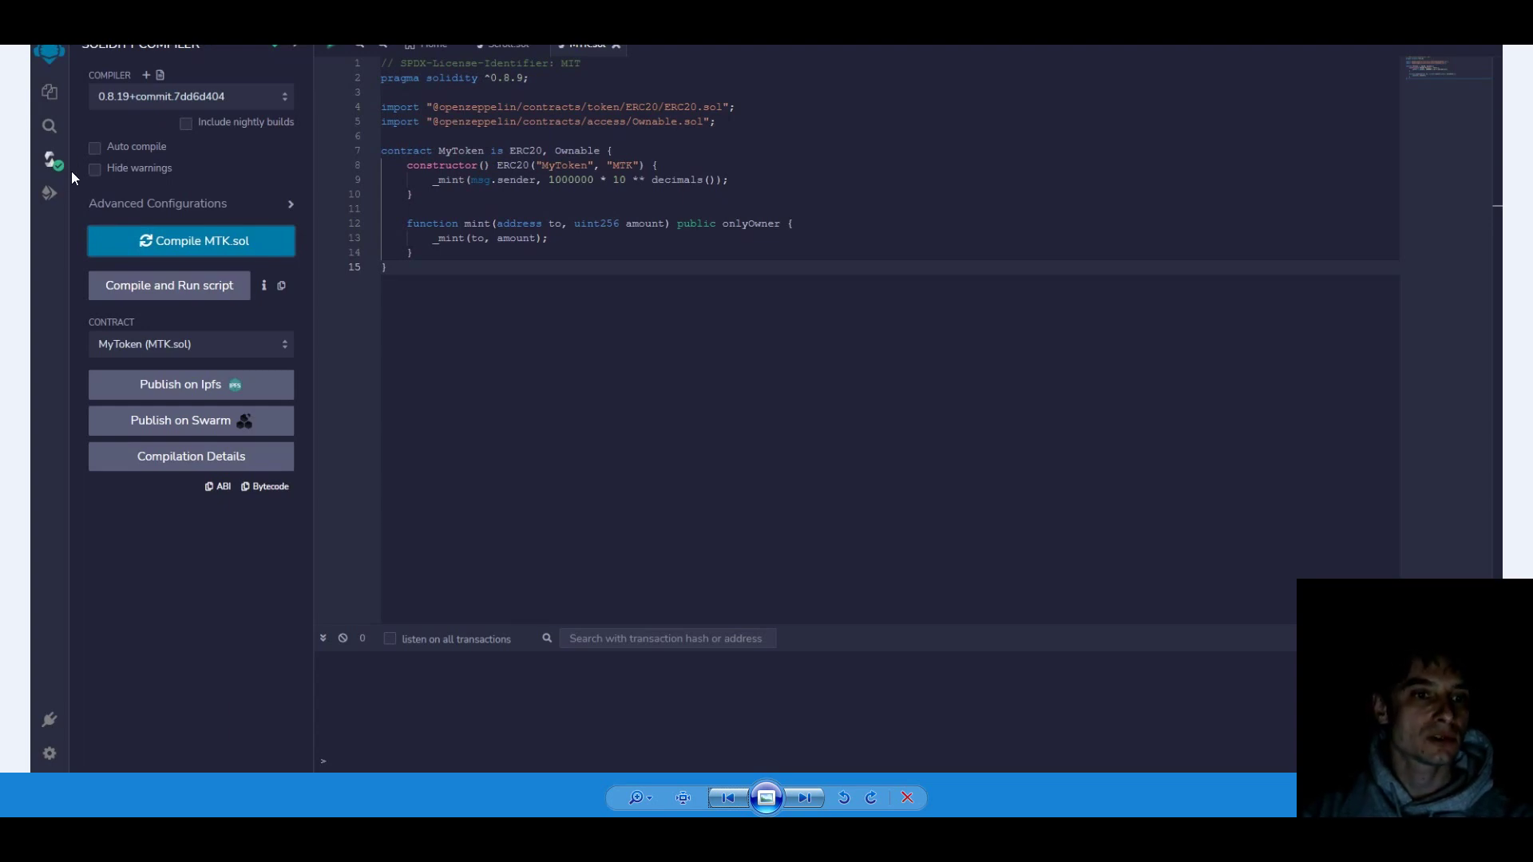
{"action": "left_click", "coordinate": [48, 198]}
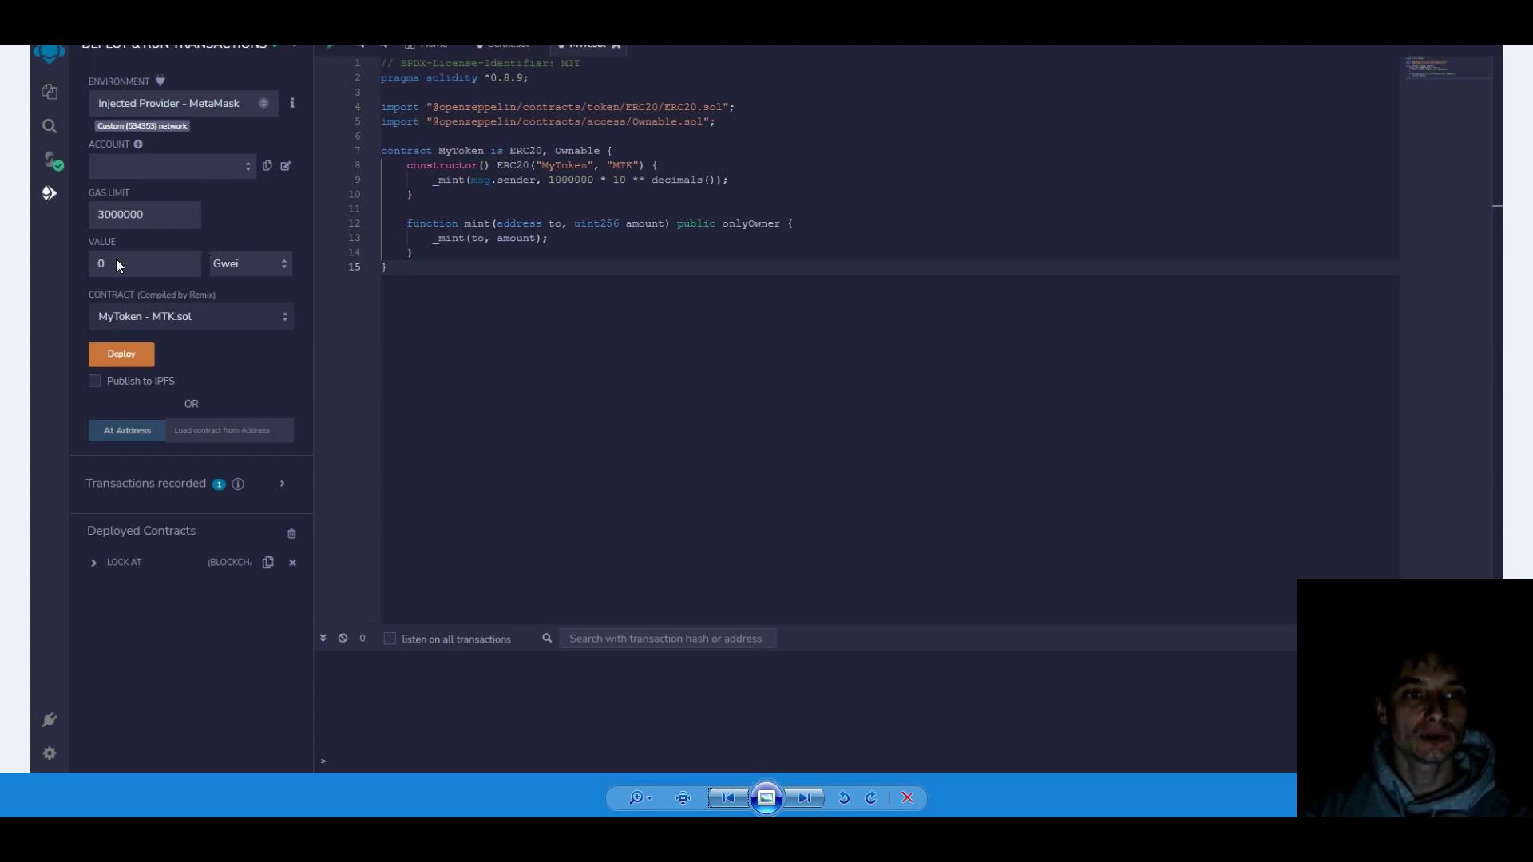
{"action": "left_click", "coordinate": [140, 352]}
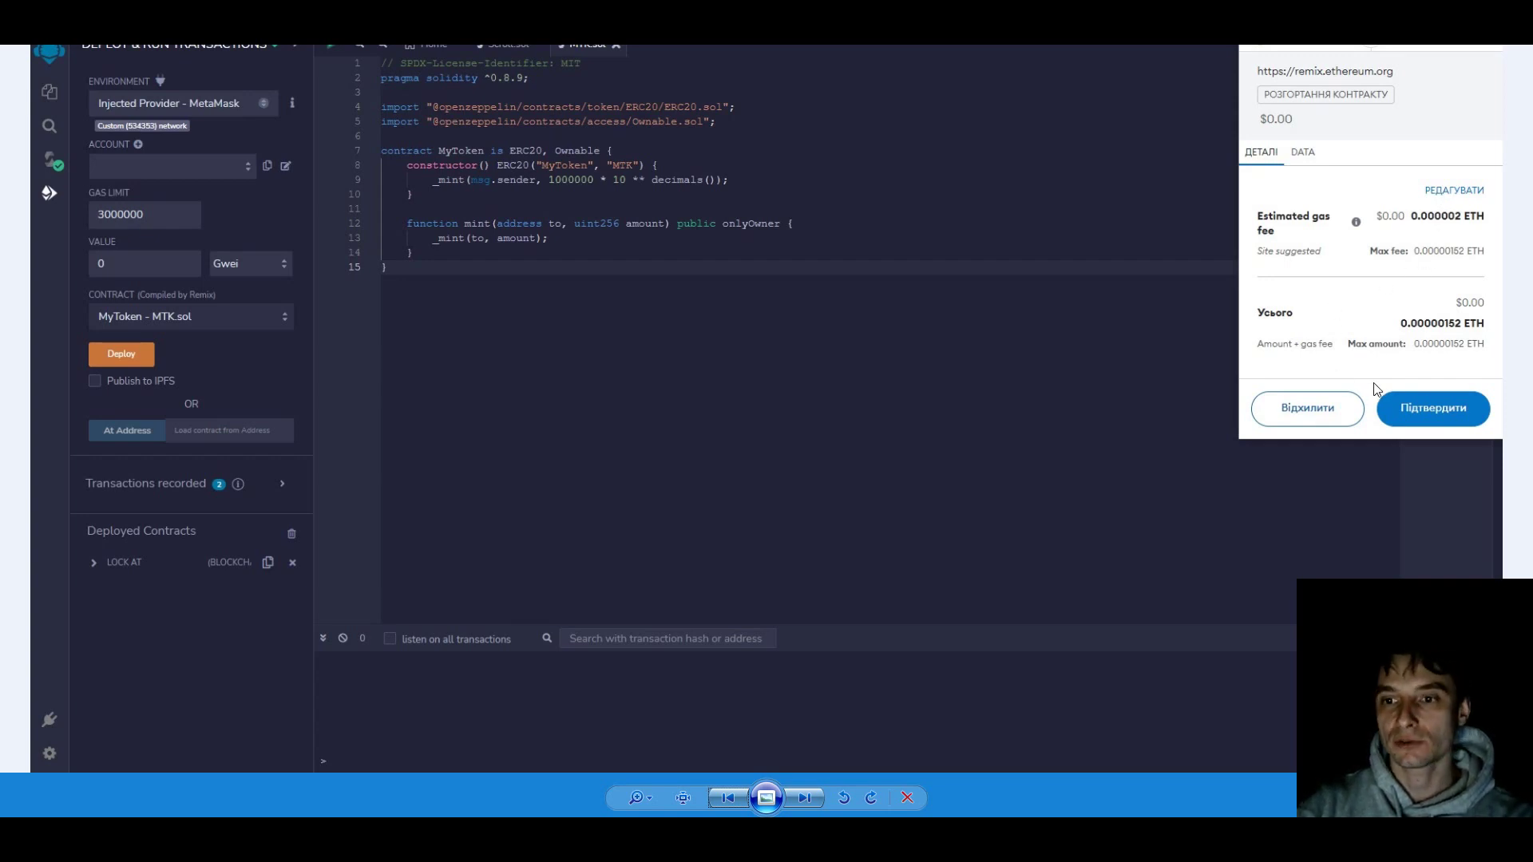
{"action": "left_click", "coordinate": [1402, 405]}
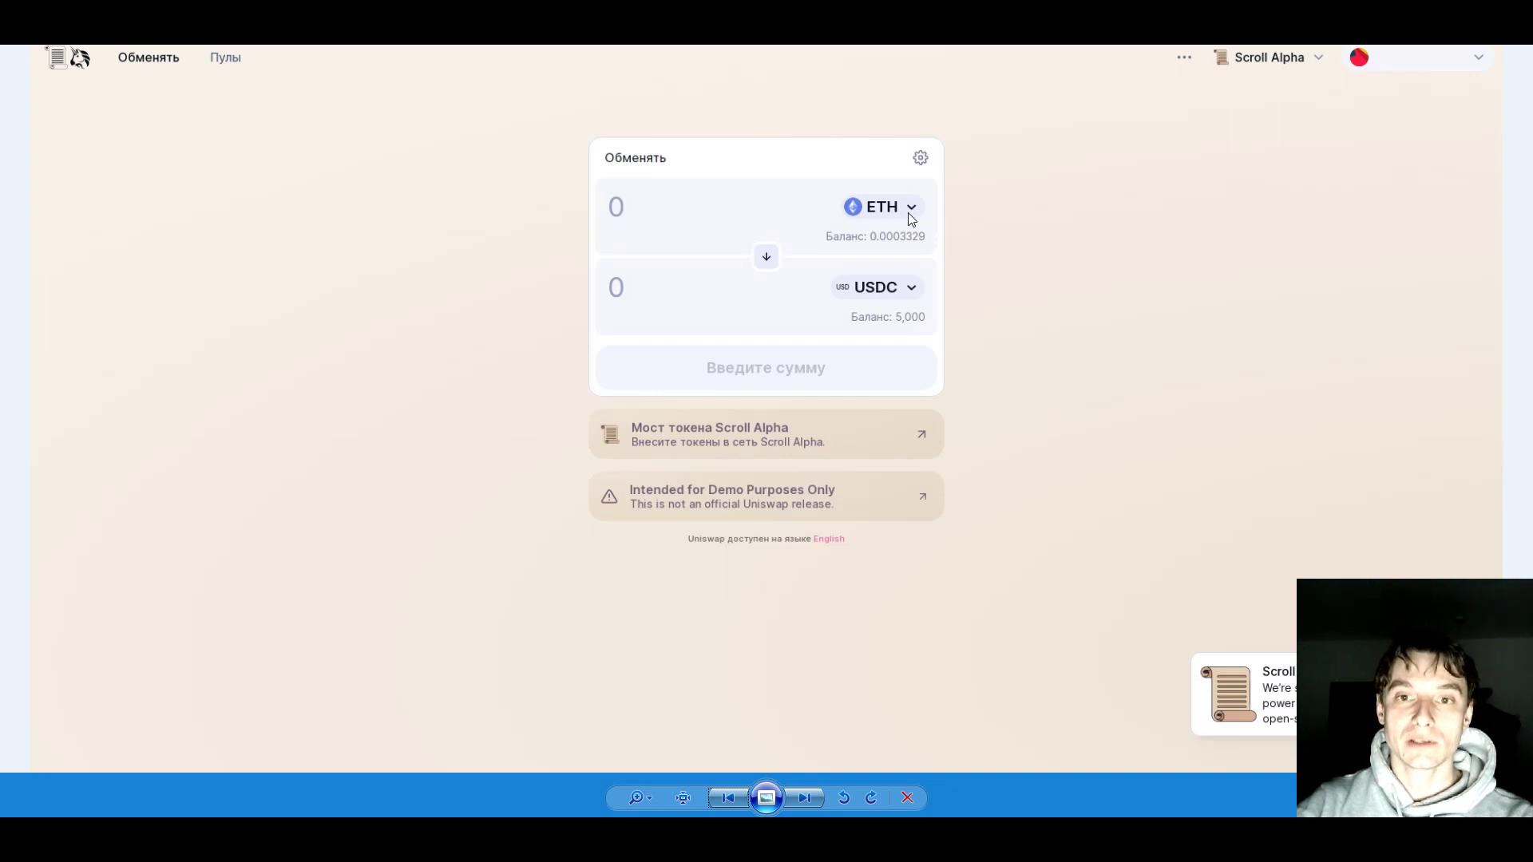
View the screenshots of Uniswap's token selection list and of copying the deployed MyToken contract's address in Remix
{"action": "key", "text": "Right"}
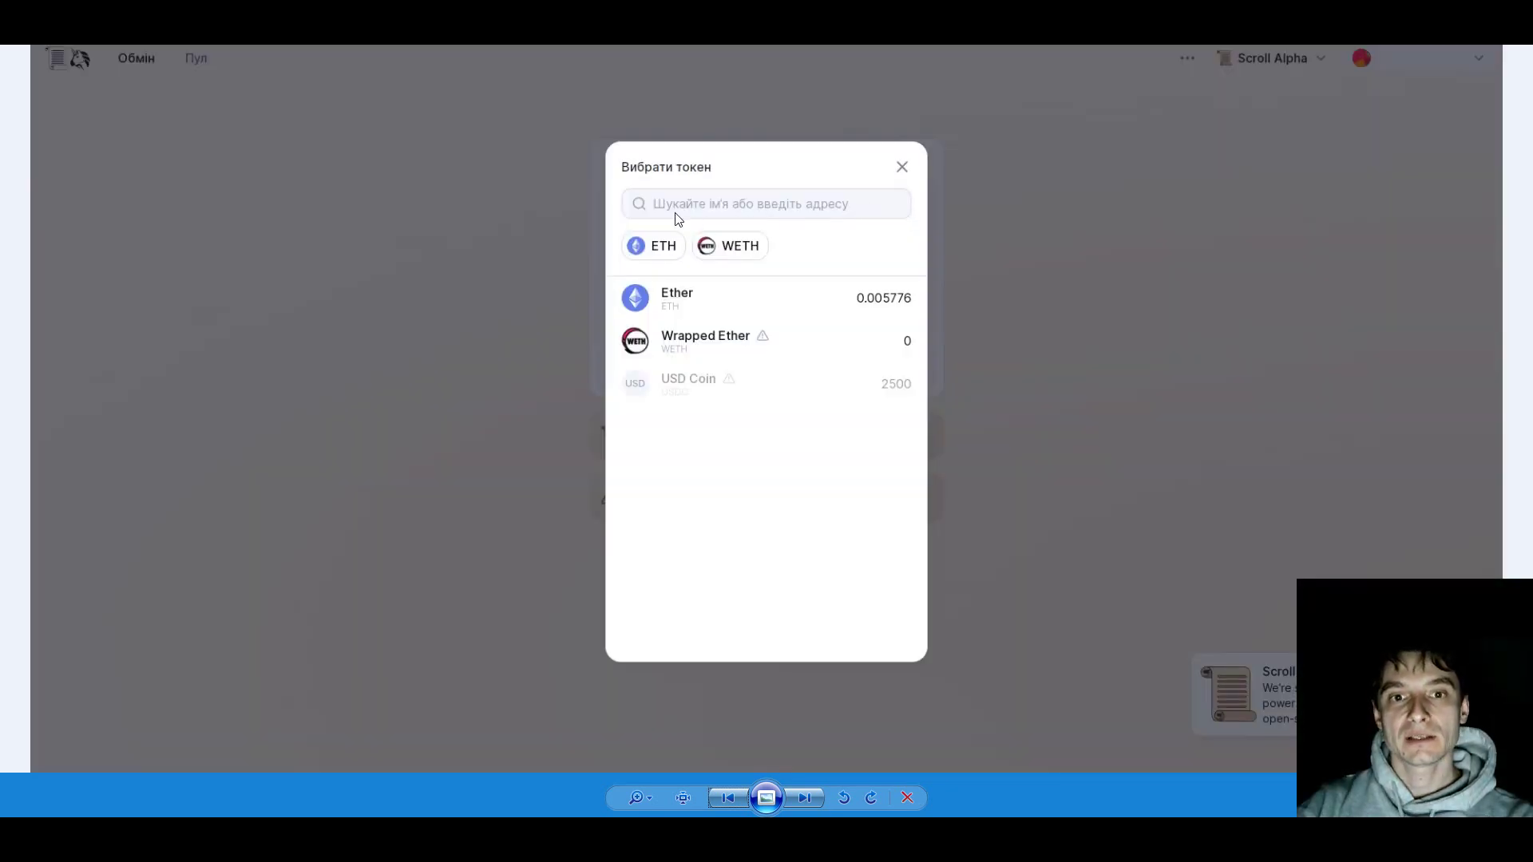
{"action": "key", "text": "Right"}
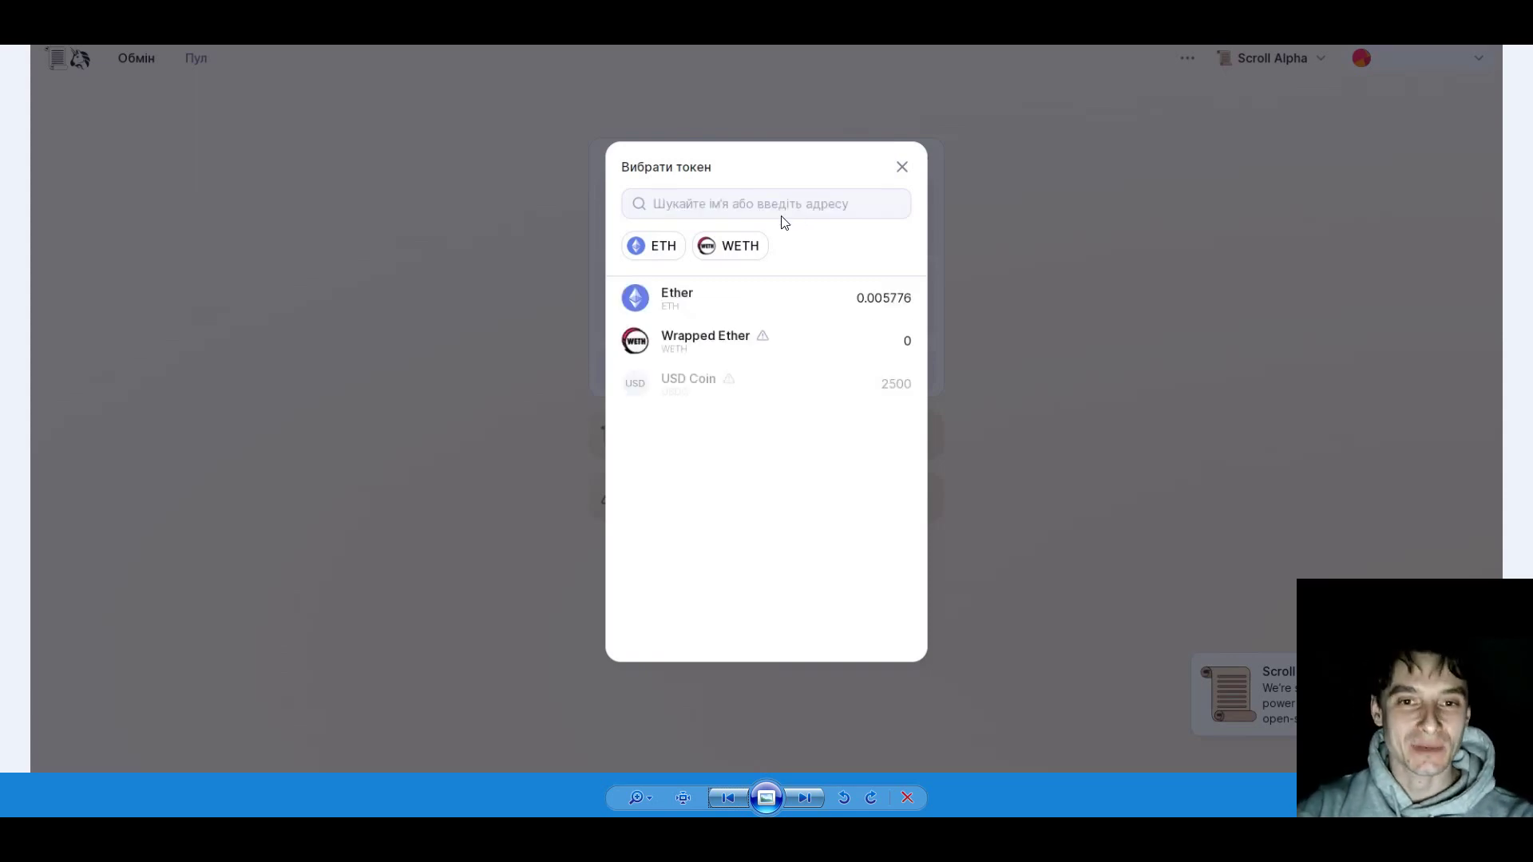
{"action": "key", "text": "Right"}
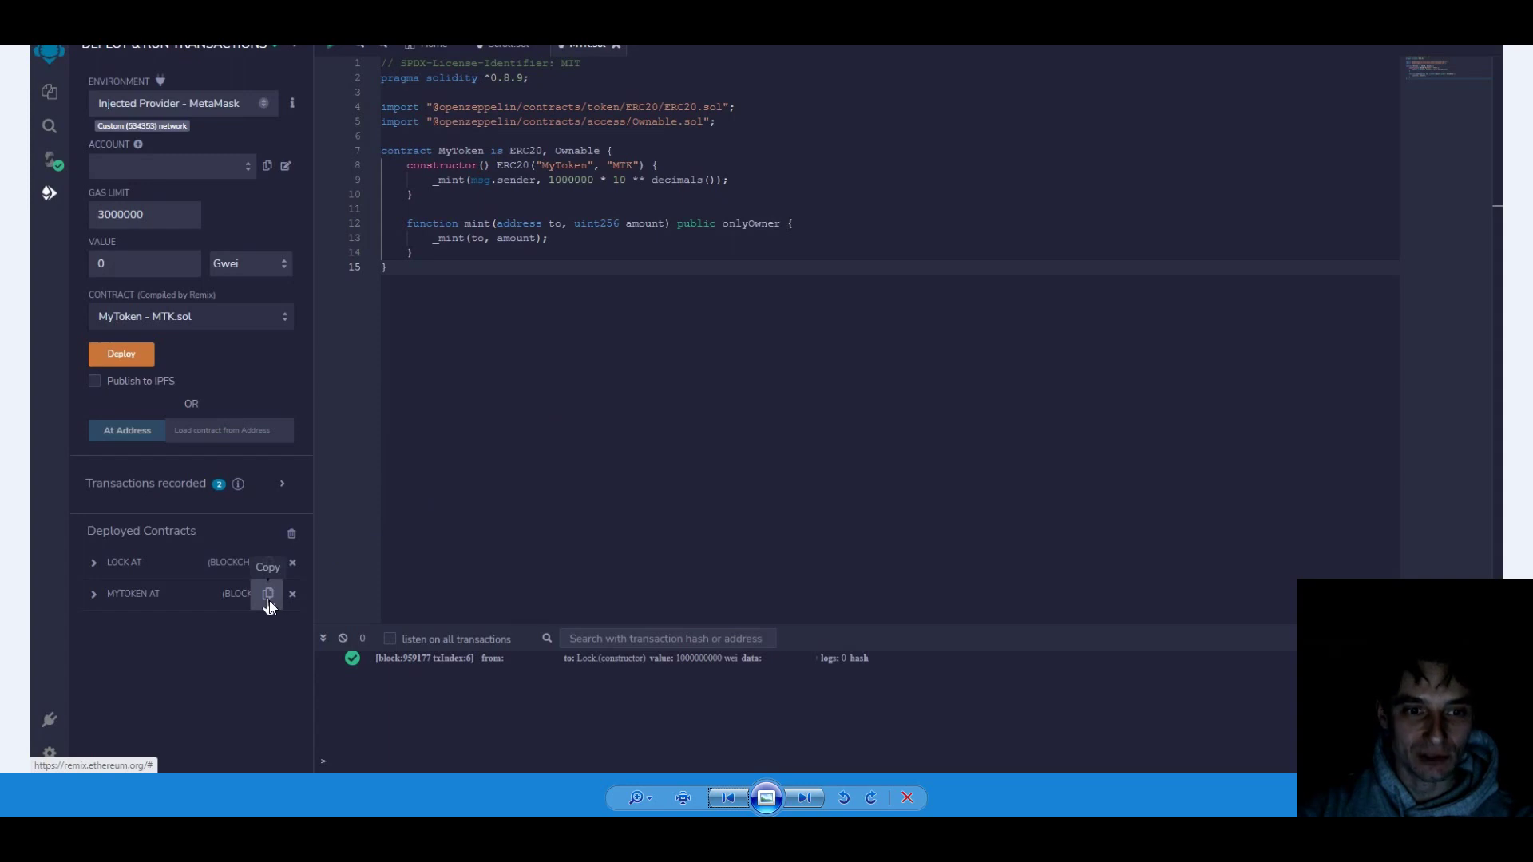
View the Uniswap screenshots of importing MyToken by its contract address and entering 1000 MTK to swap for USDC
{"action": "key", "text": "Right"}
{"action": "key", "text": "Right"}
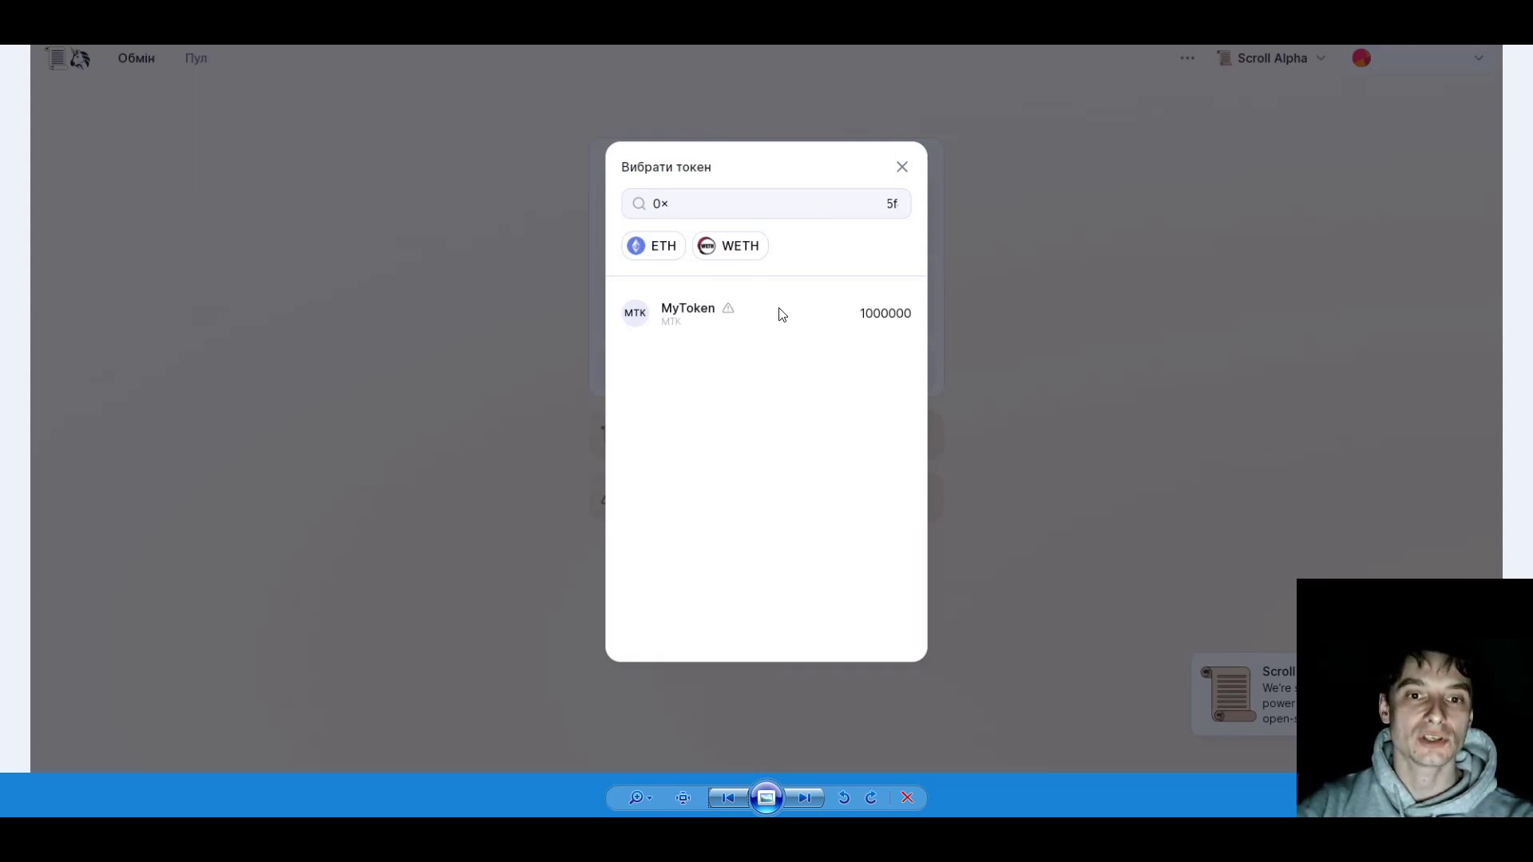
{"action": "key", "text": "Right"}
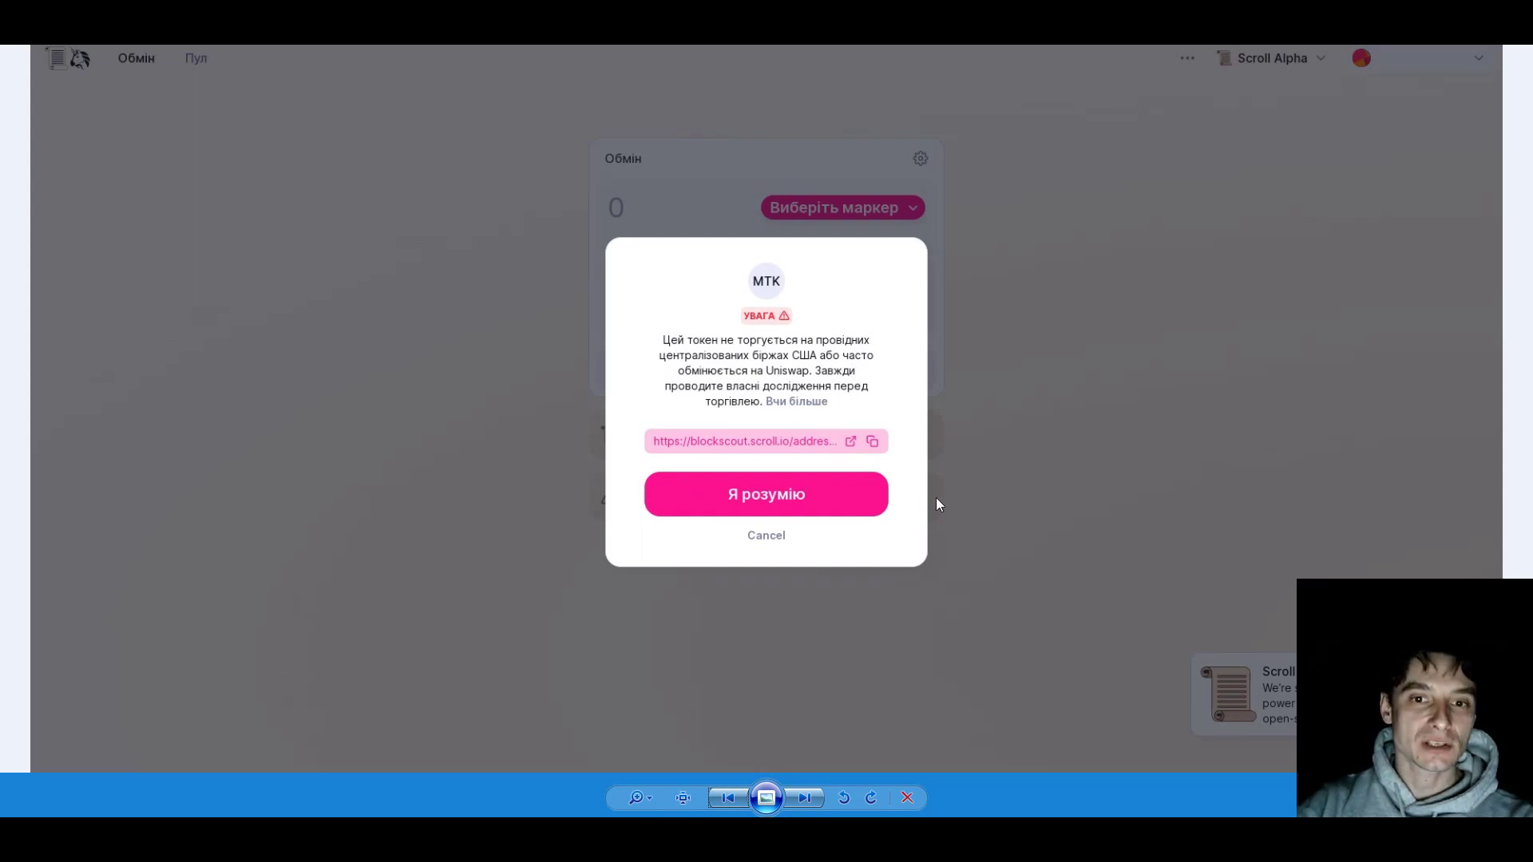
{"action": "key", "text": "Right"}
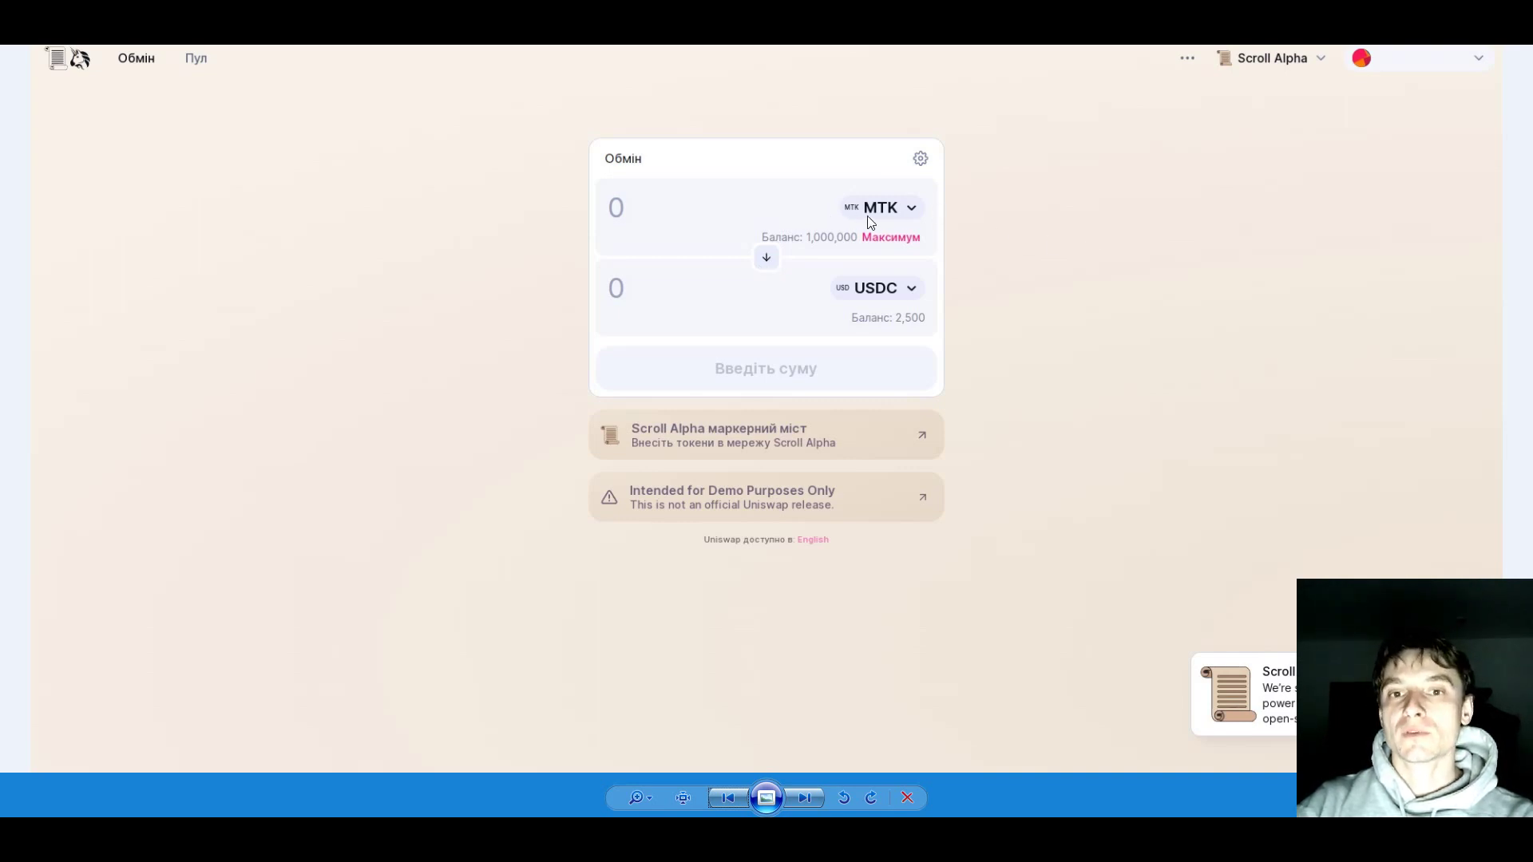
{"action": "left_click", "coordinate": [733, 218]}
{"action": "type", "text": "1000"}
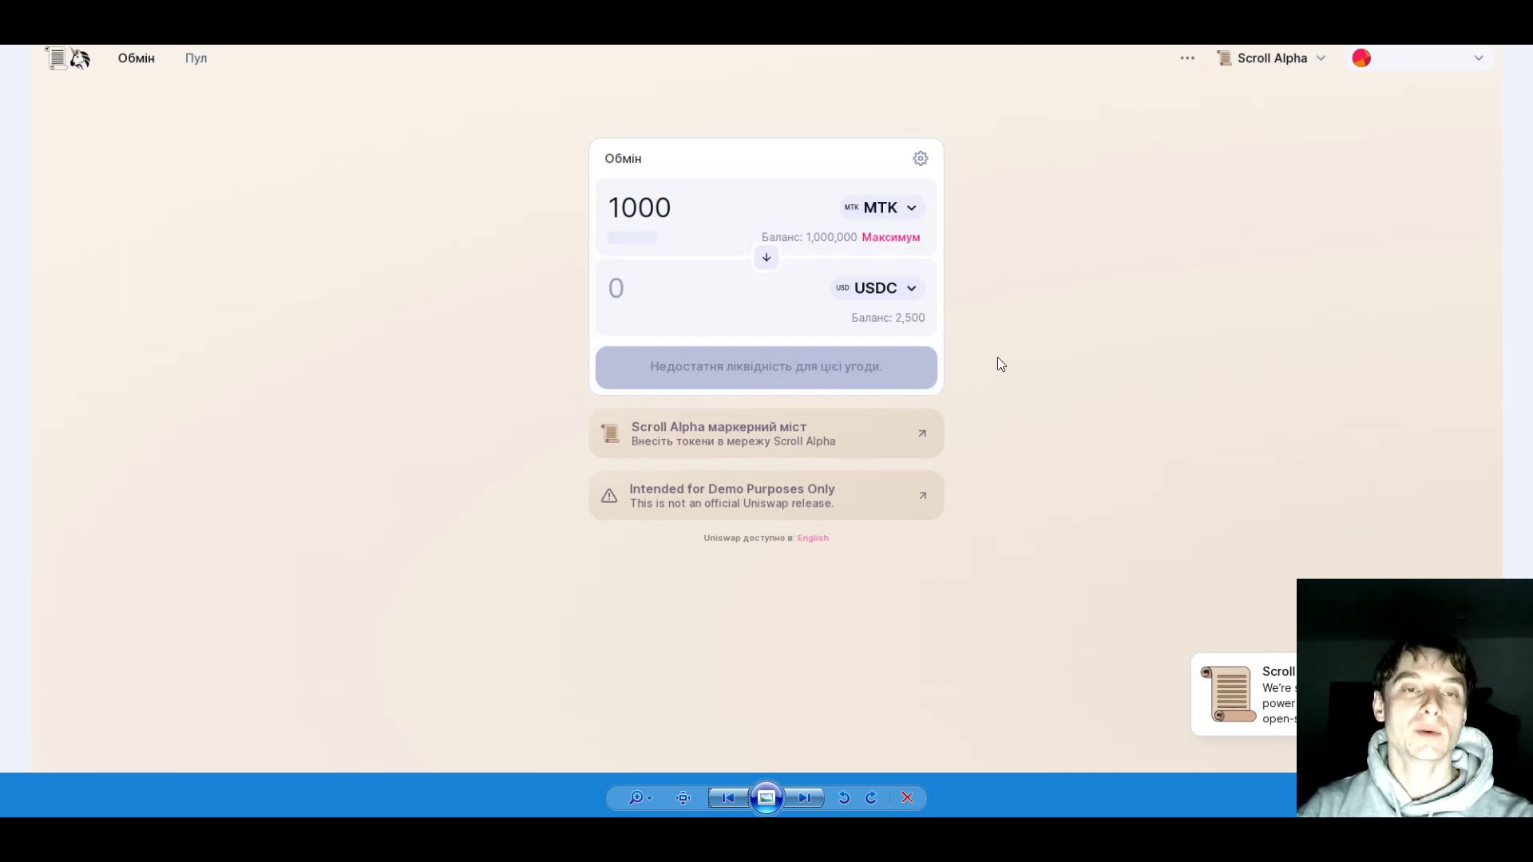
View the Uniswap pool screenshots of setting up an MTK/USDC position with a 0.3% fee, starting price of 1 and 2000 USDC deposit
{"action": "left_click", "coordinate": [192, 64]}
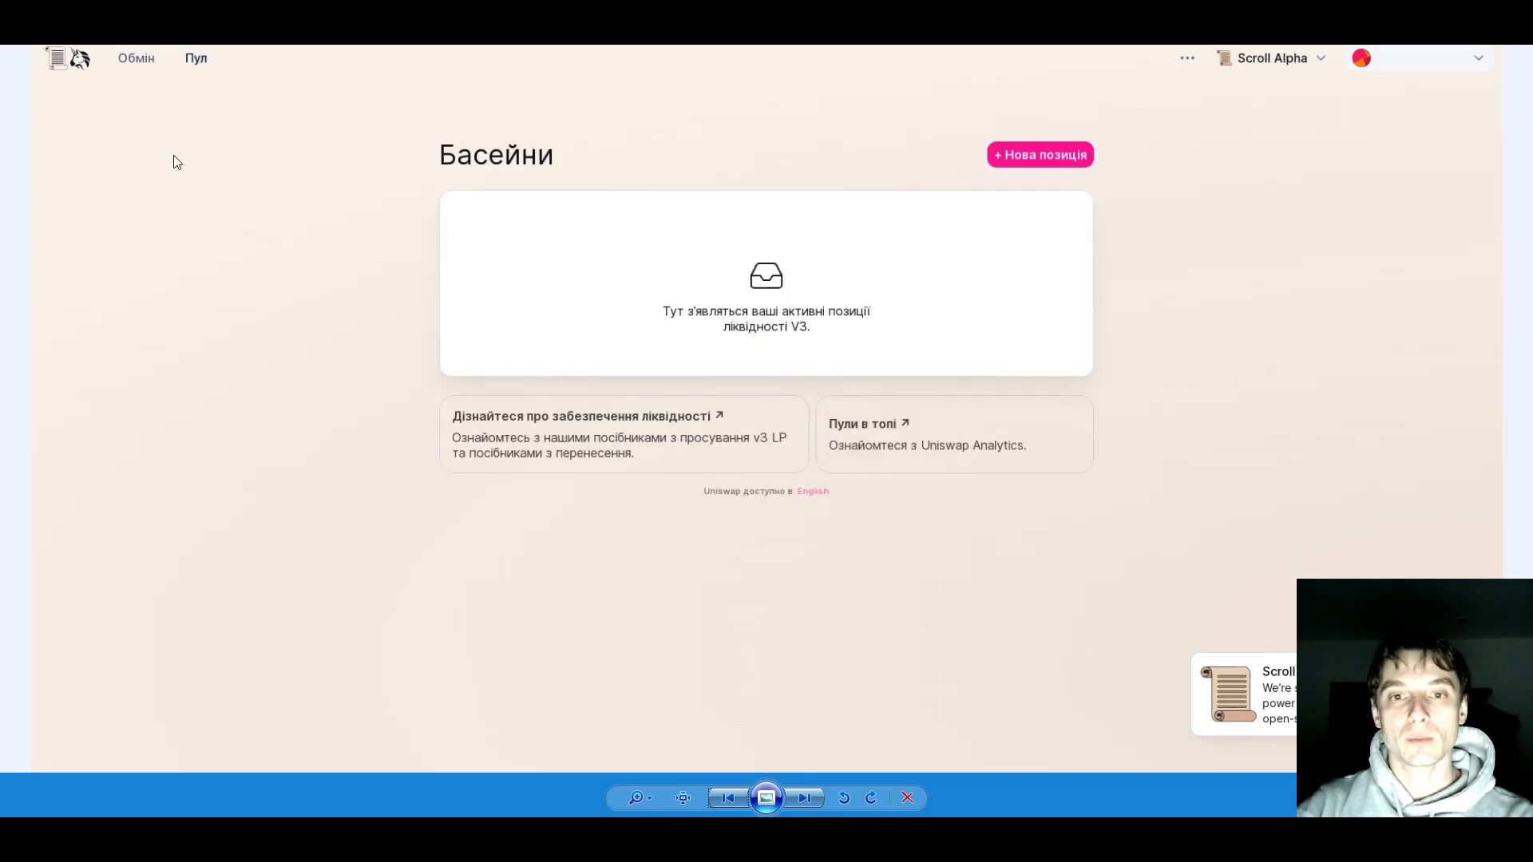
{"action": "left_click", "coordinate": [1060, 157]}
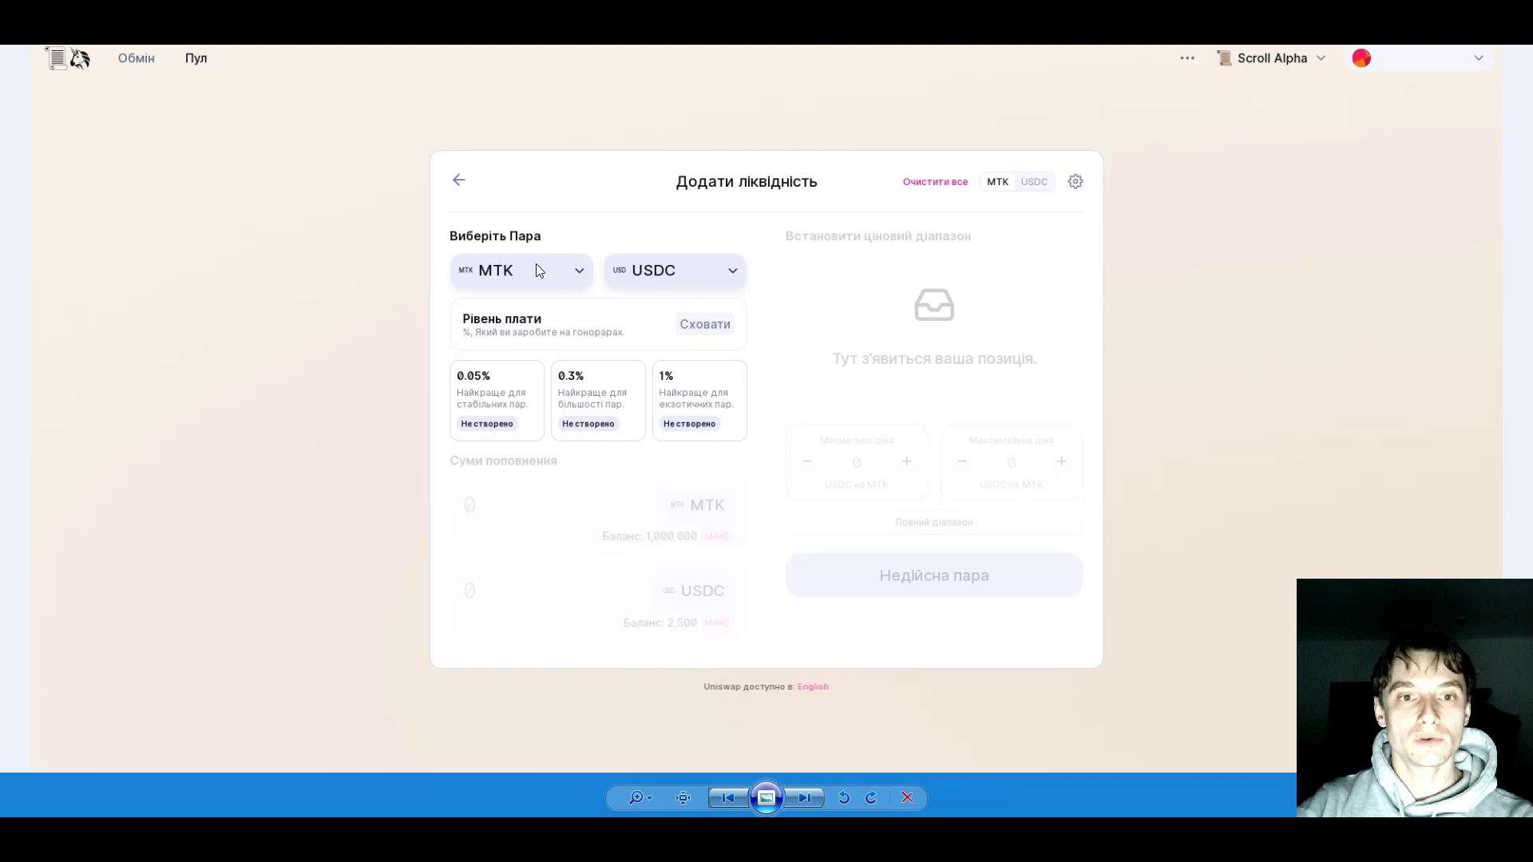
{"action": "left_click", "coordinate": [614, 401]}
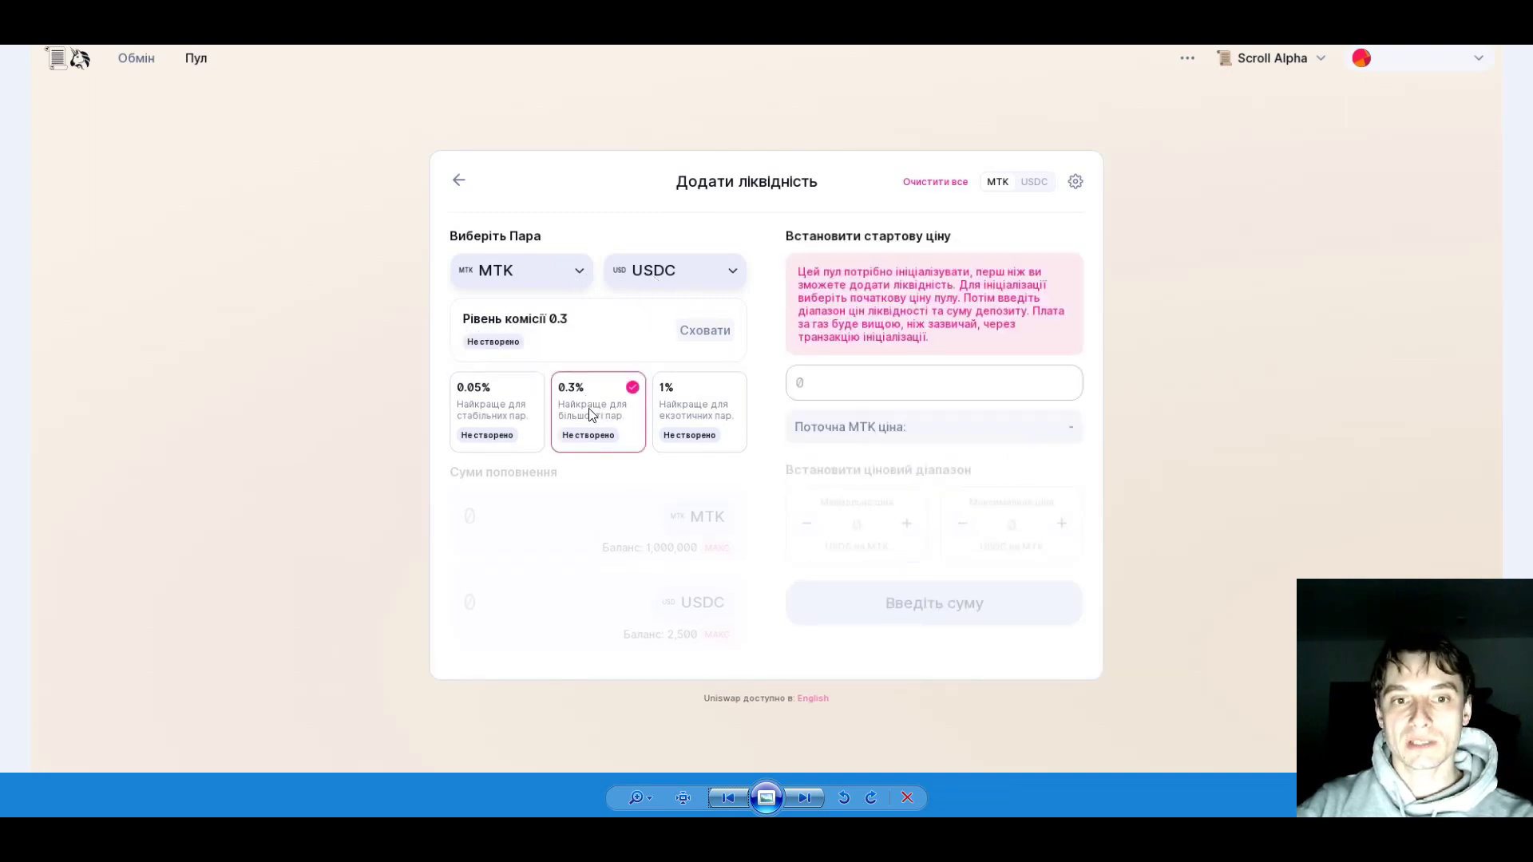
{"action": "left_click", "coordinate": [850, 388]}
{"action": "type", "text": "1"}
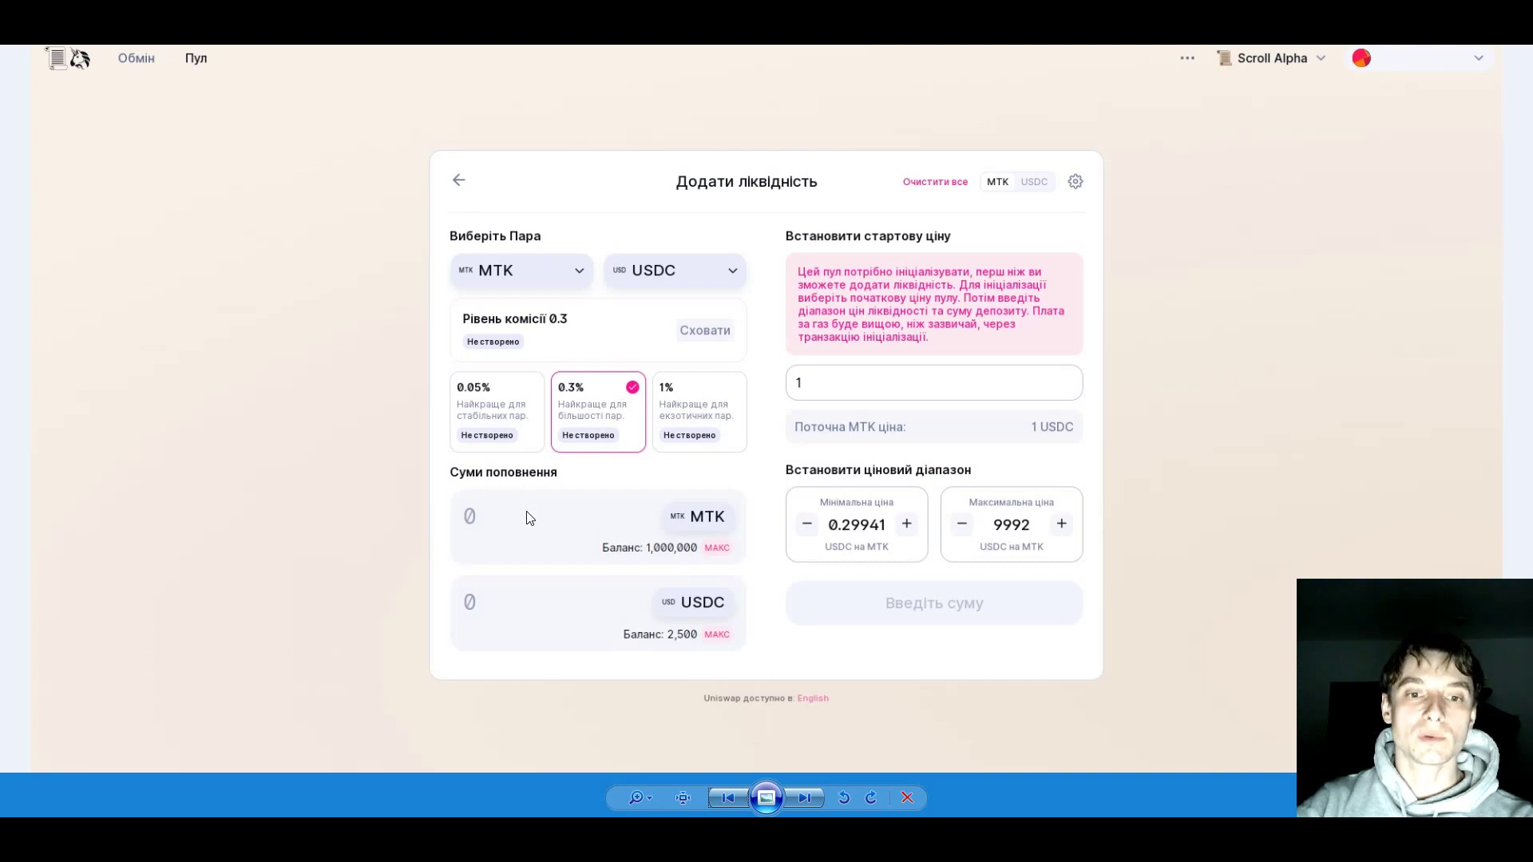
{"action": "left_click", "coordinate": [555, 615]}
{"action": "type", "text": "2000"}
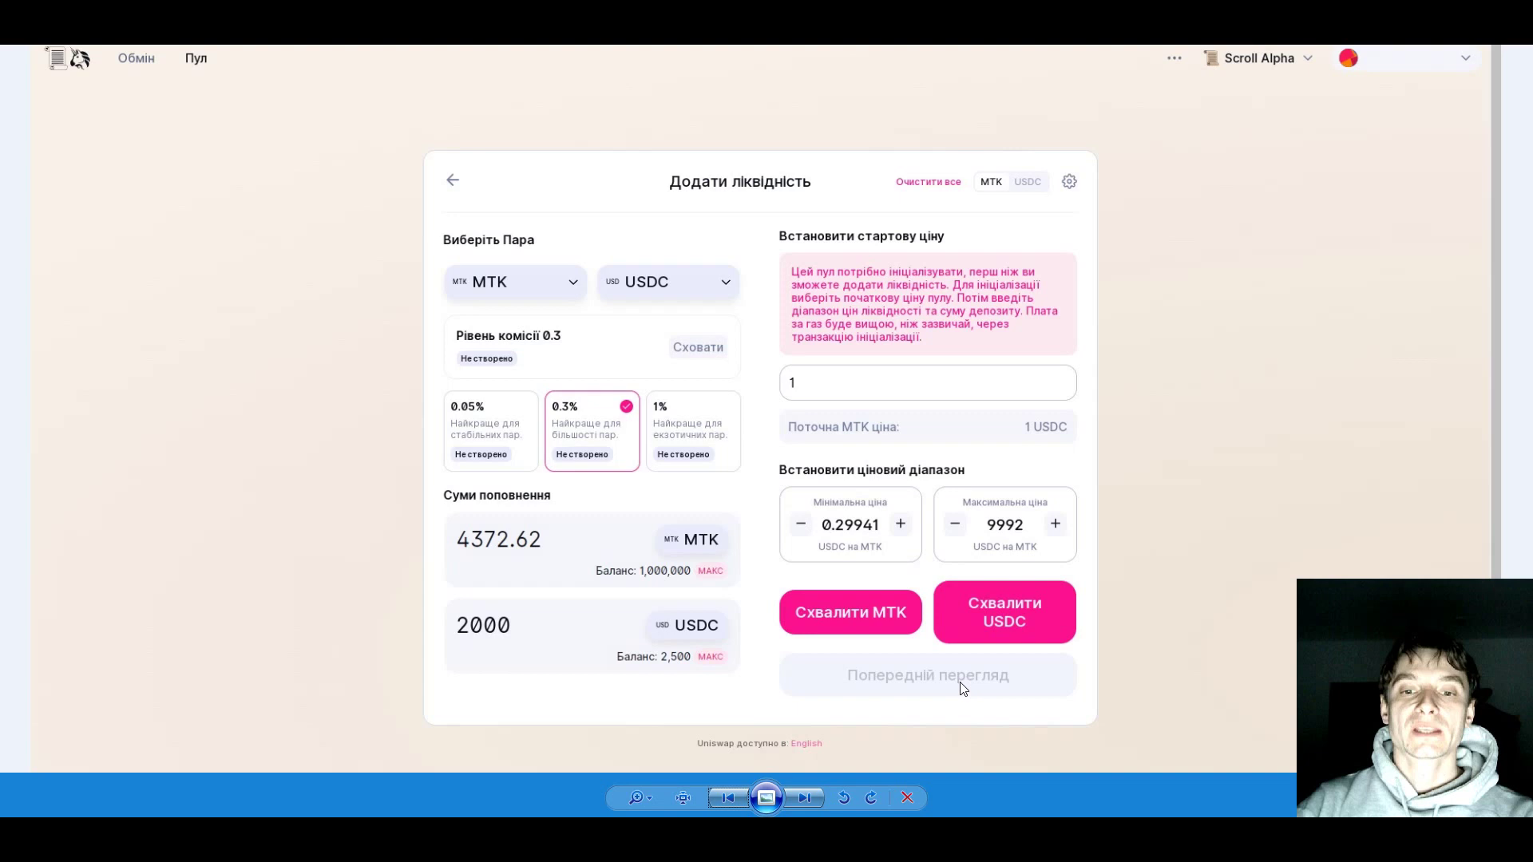
View the Uniswap screenshots of previewing the MTK/USDC position and adding its liquidity
{"action": "left_click", "coordinate": [1027, 607]}
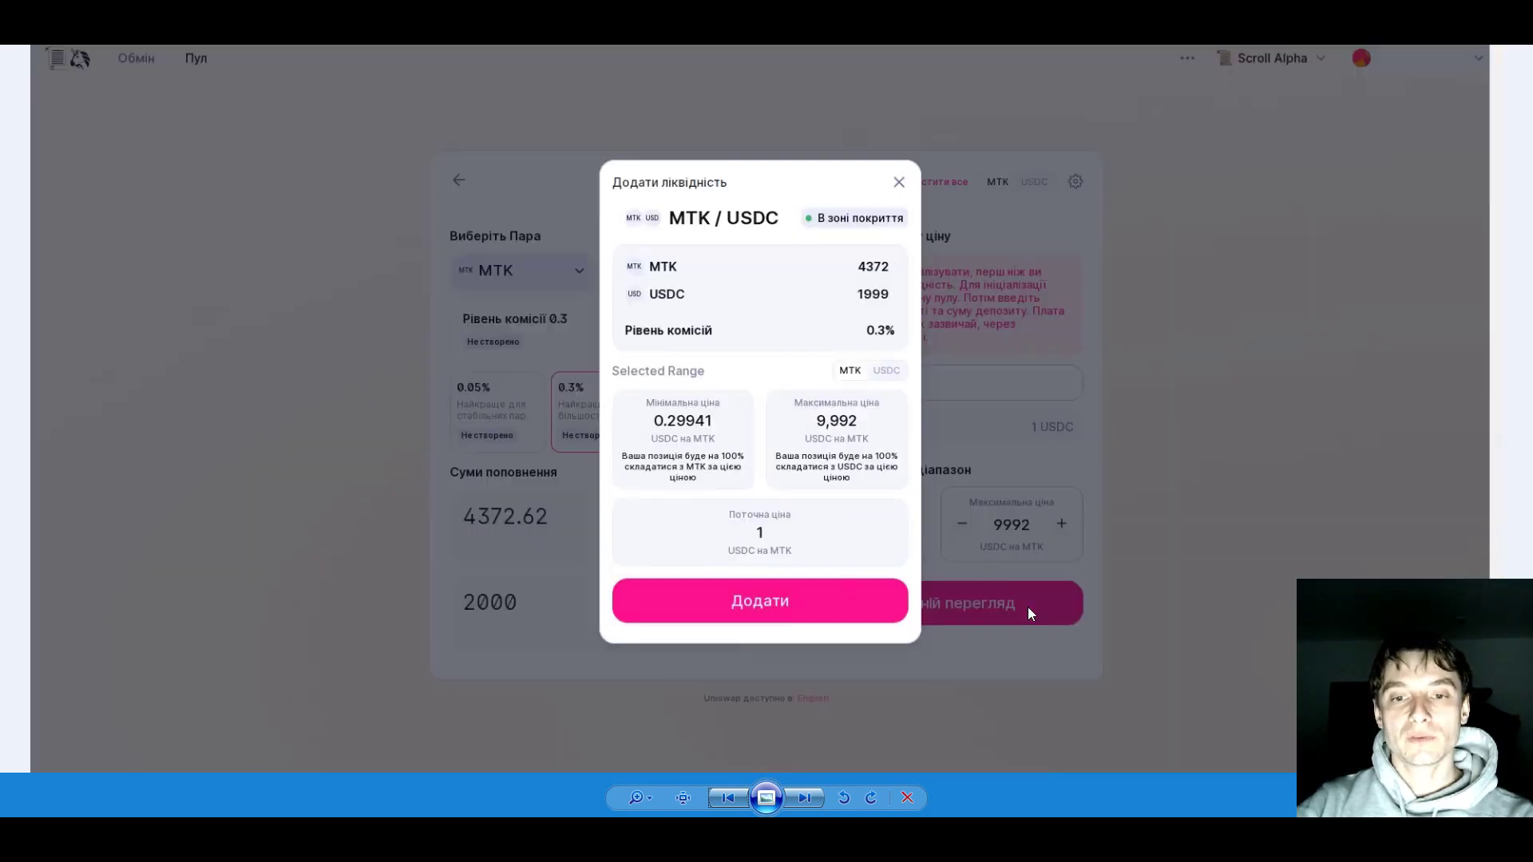
{"action": "left_click", "coordinate": [770, 604]}
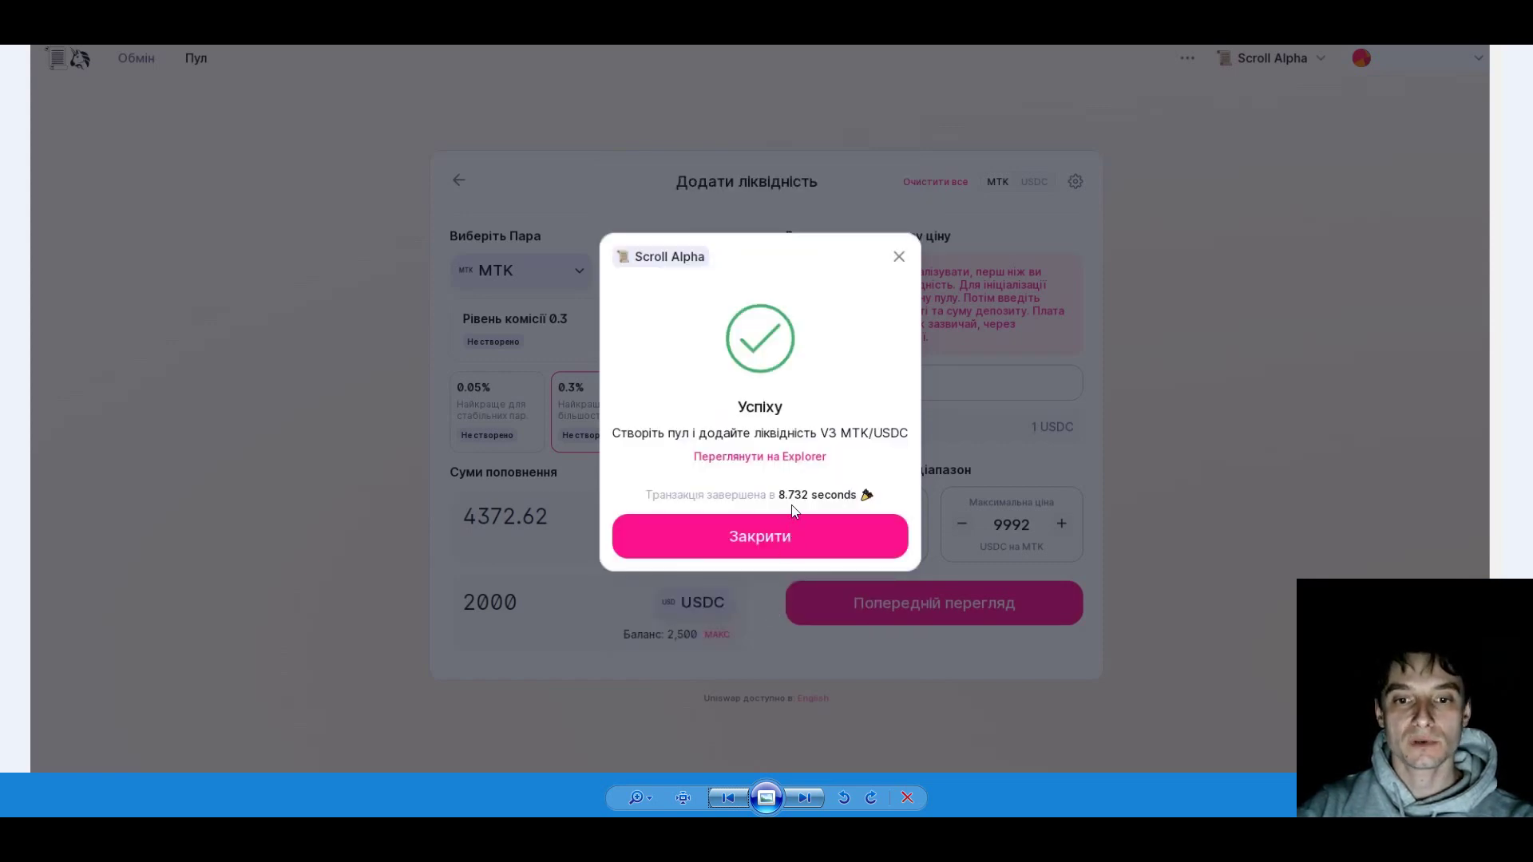
{"action": "left_click", "coordinate": [784, 559]}
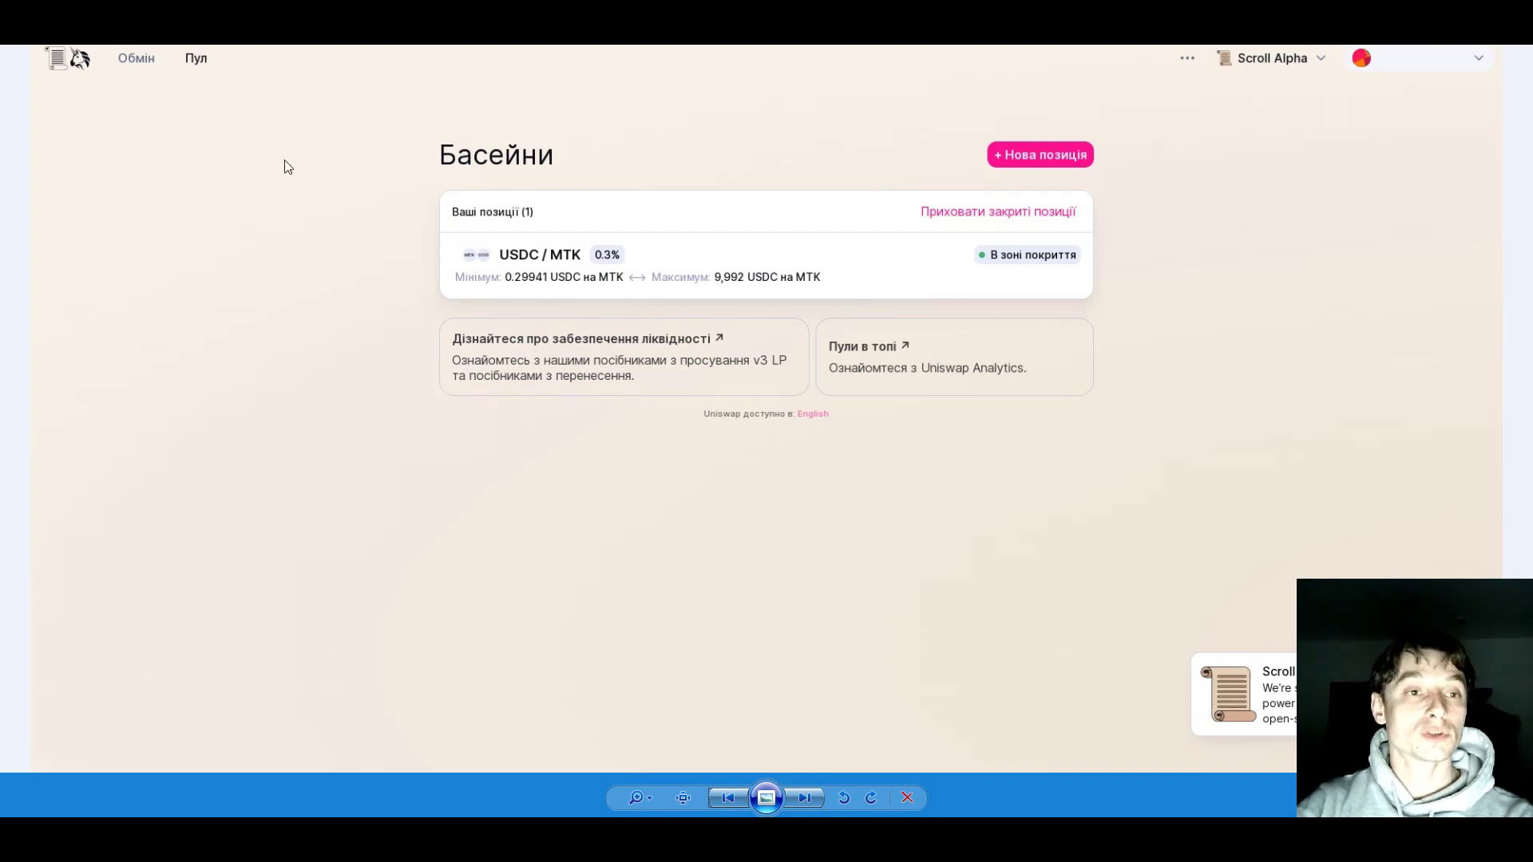
View the Uniswap screenshots of approving MTK and swapping 500 MTK for USDC
{"action": "left_click", "coordinate": [147, 66]}
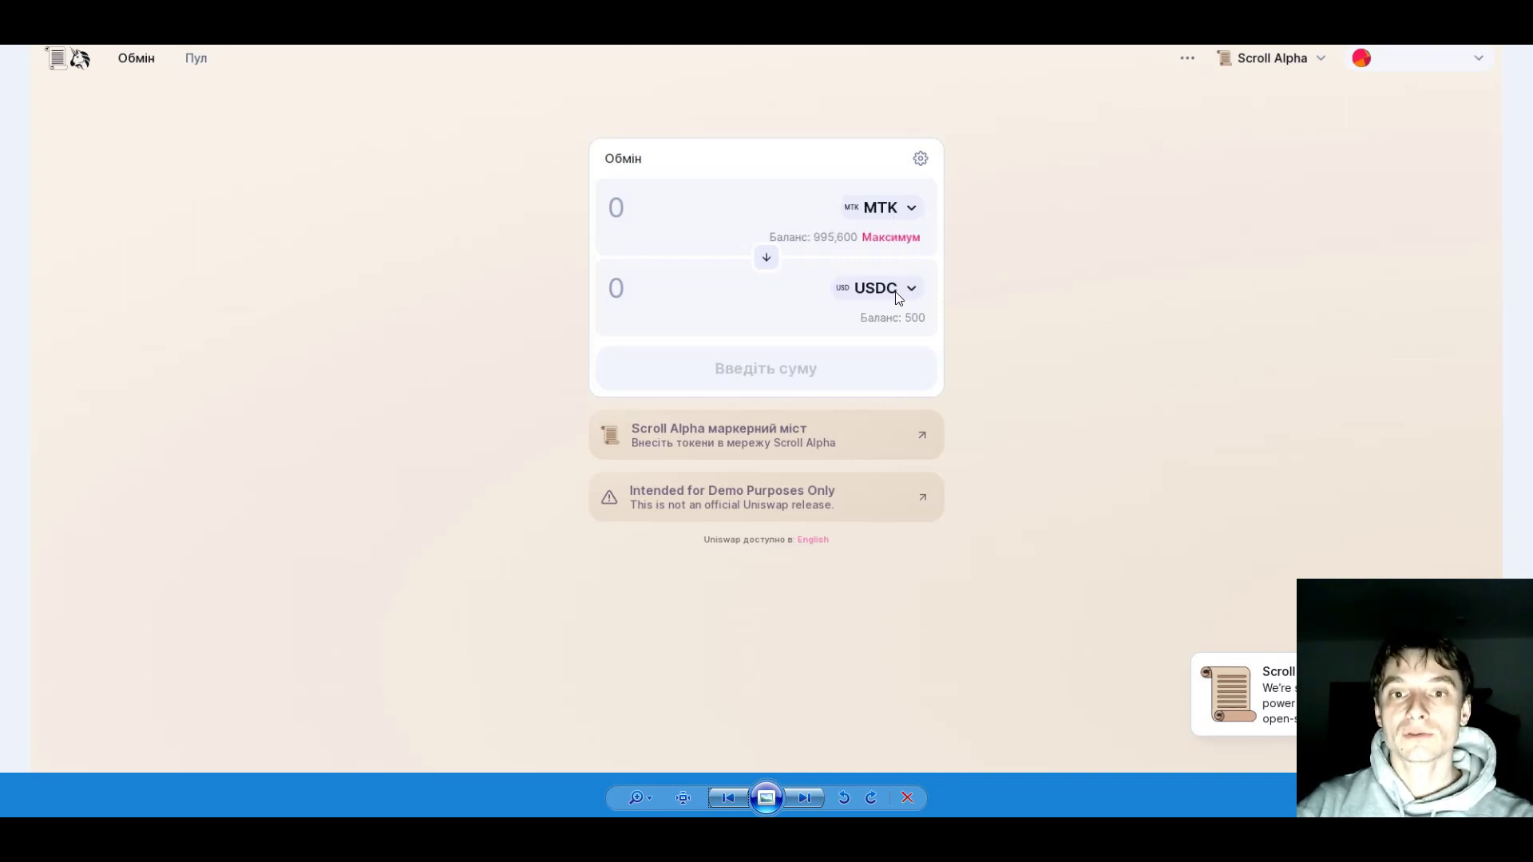
{"action": "left_click", "coordinate": [643, 212]}
{"action": "type", "text": "500"}
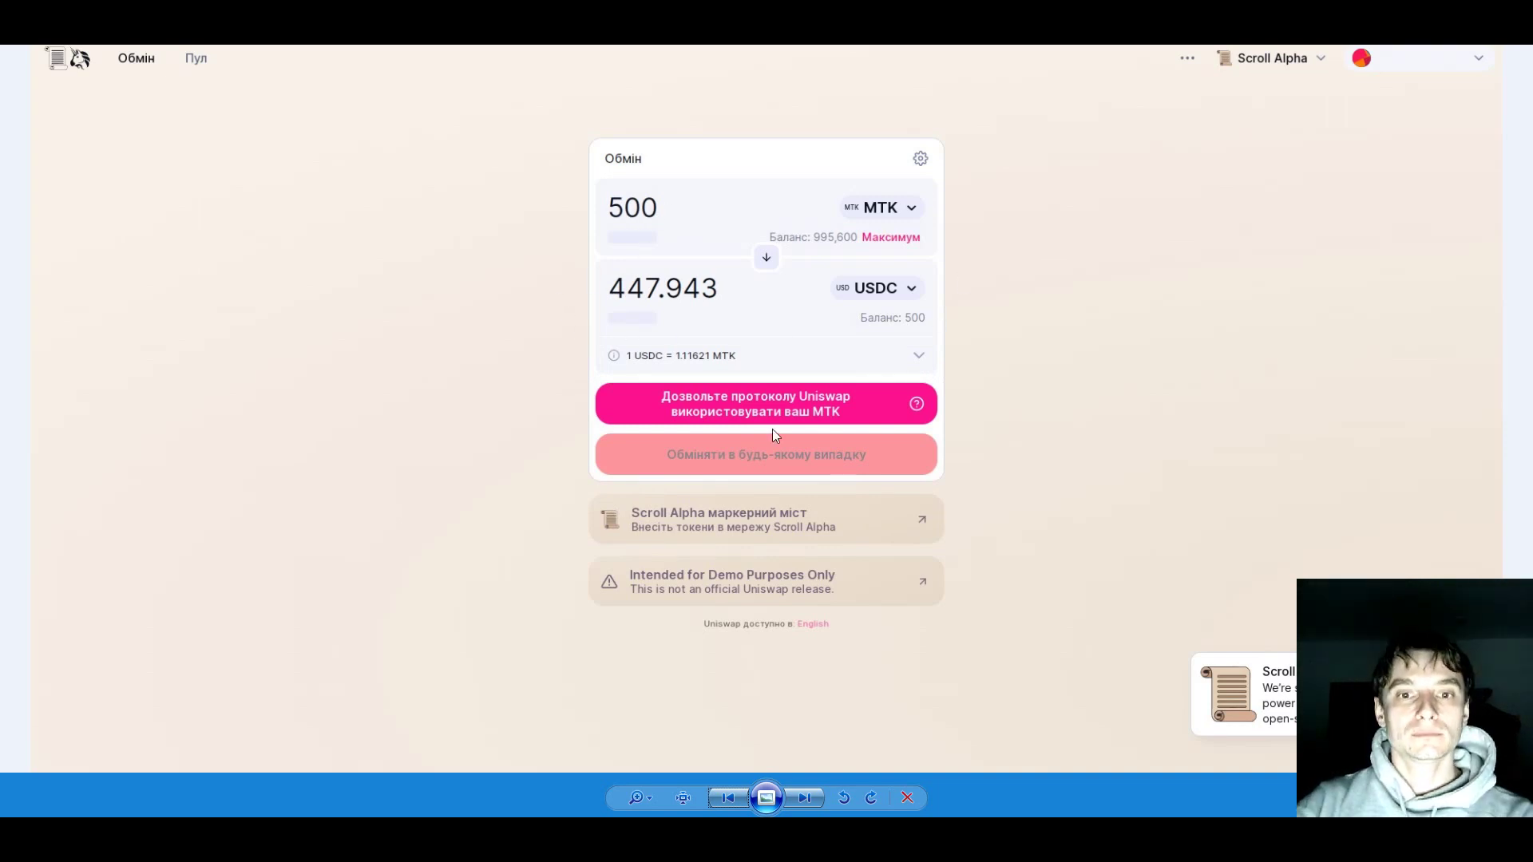
{"action": "left_click", "coordinate": [809, 407]}
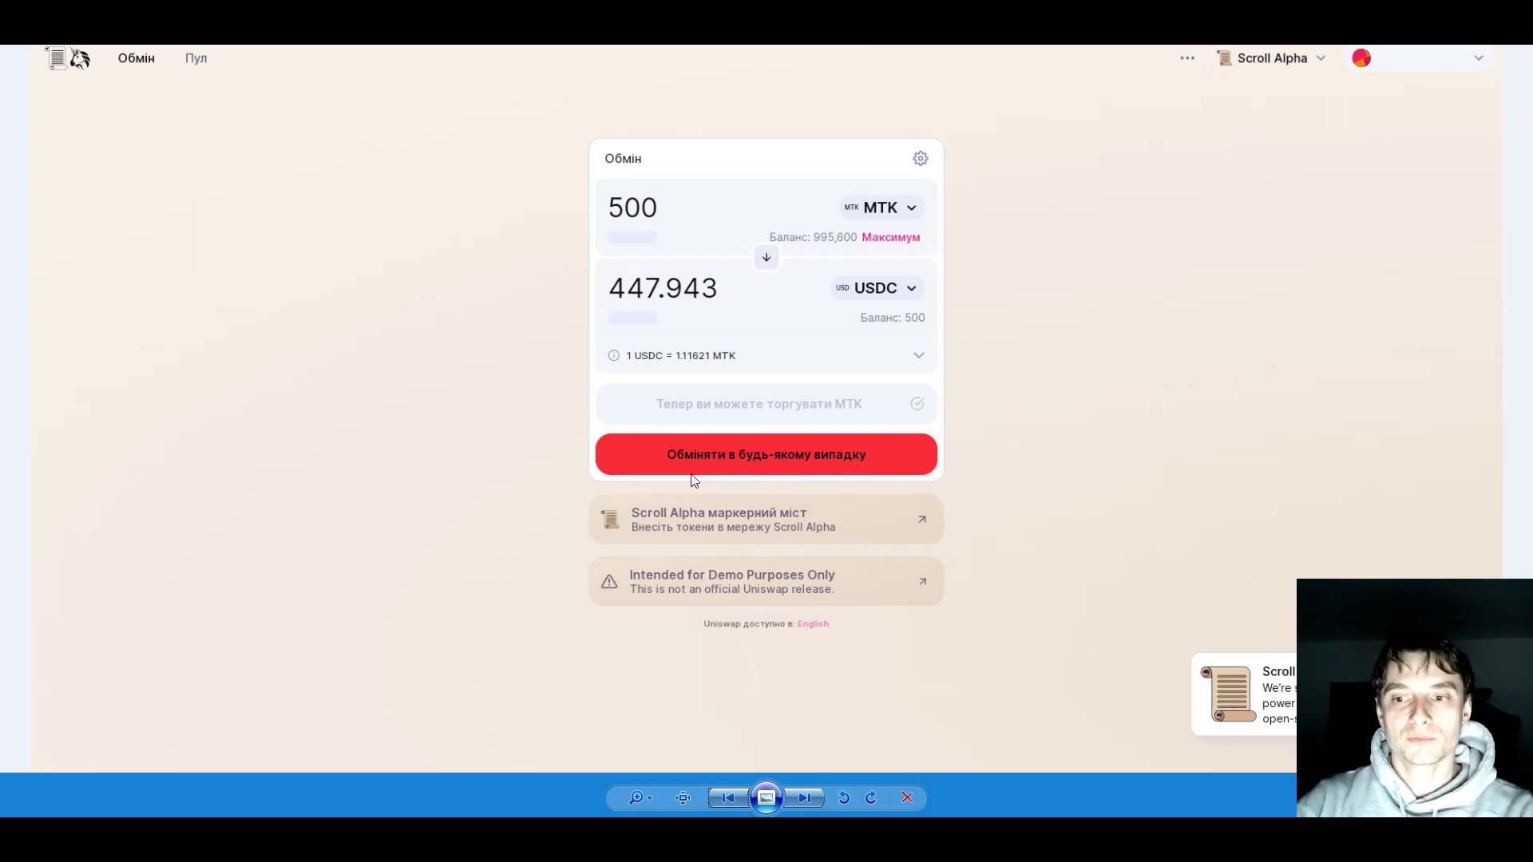
{"action": "left_click", "coordinate": [885, 469]}
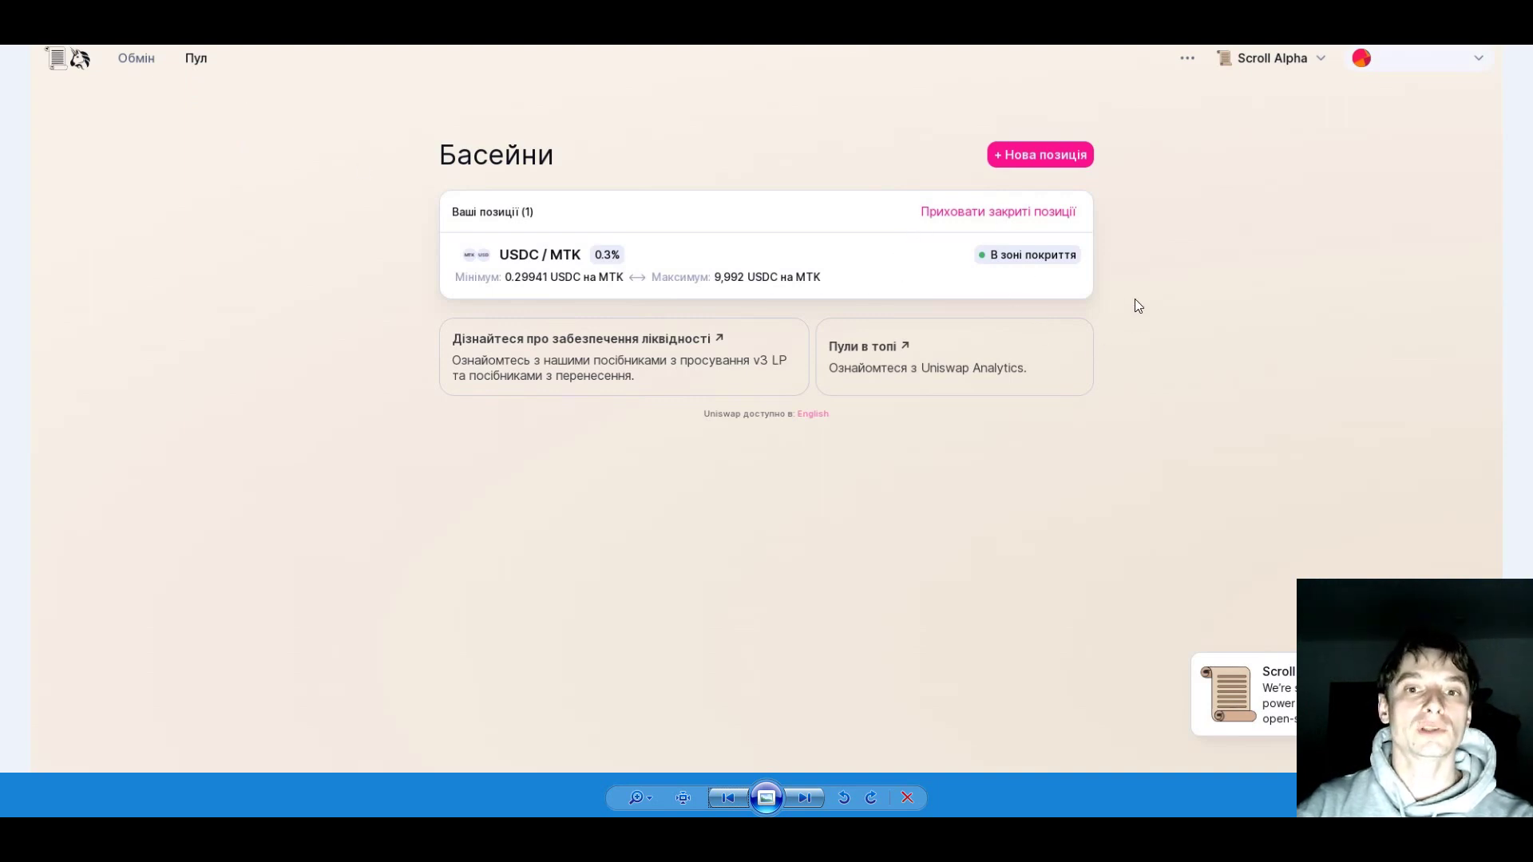
View the Uniswap screenshots of opening the USDC/MTK position and removing 25% of its liquidity
{"action": "left_click", "coordinate": [917, 239]}
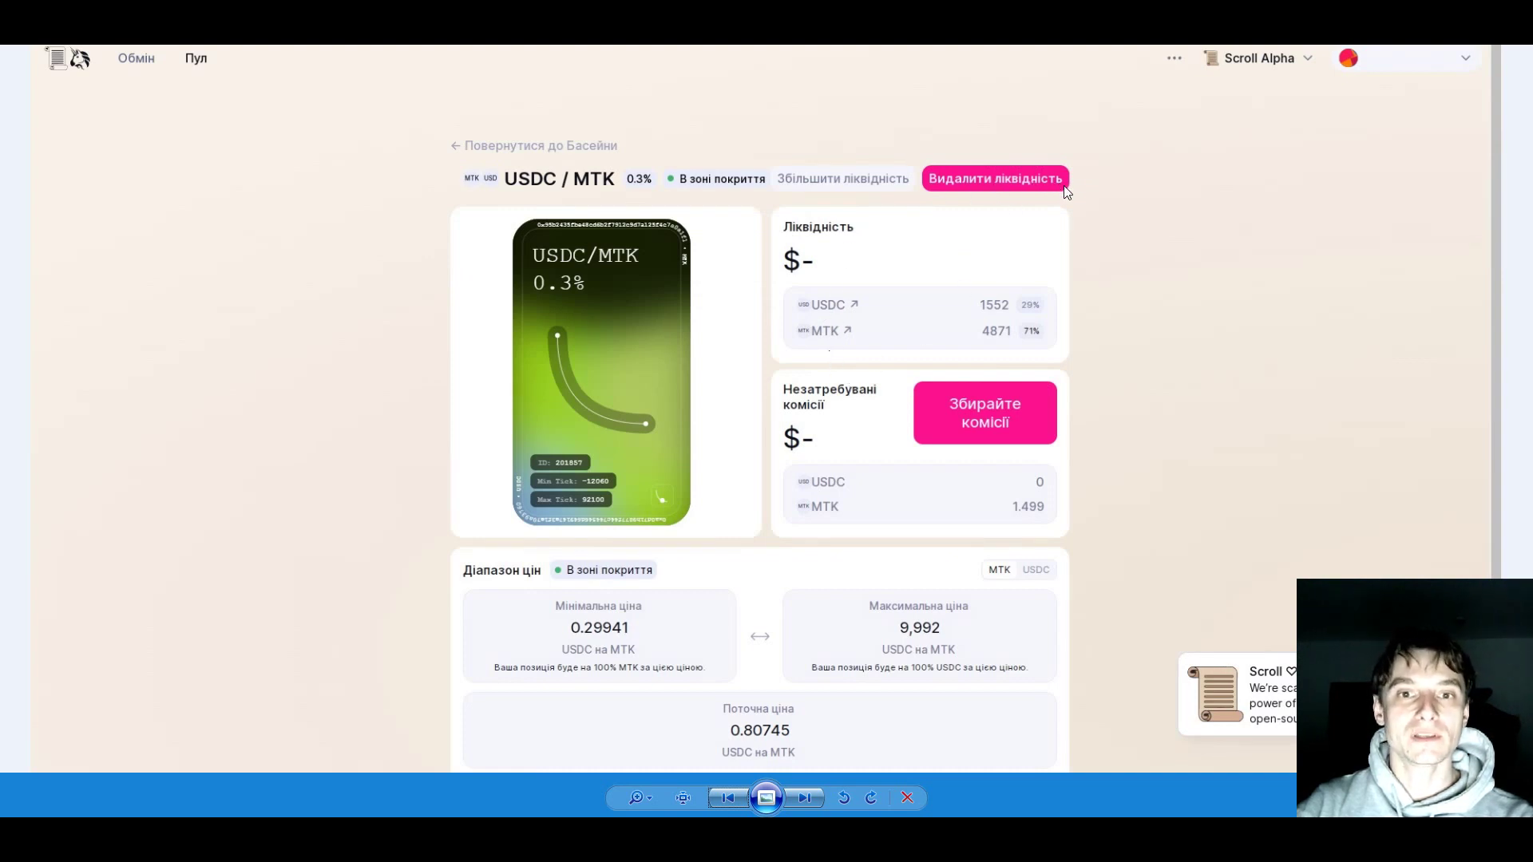
{"action": "left_click", "coordinate": [998, 184]}
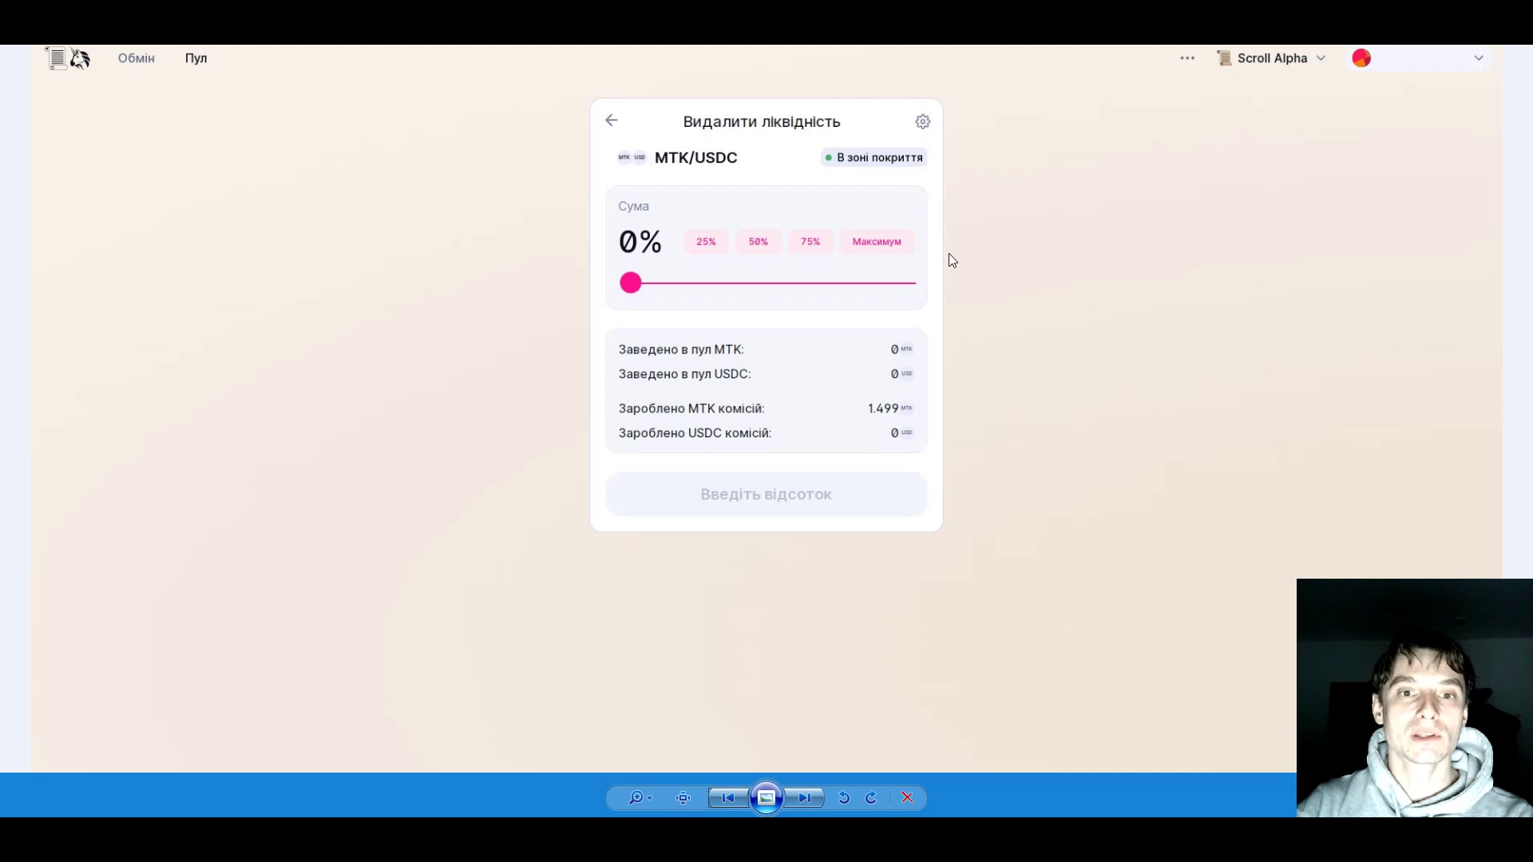
{"action": "left_click", "coordinate": [707, 245]}
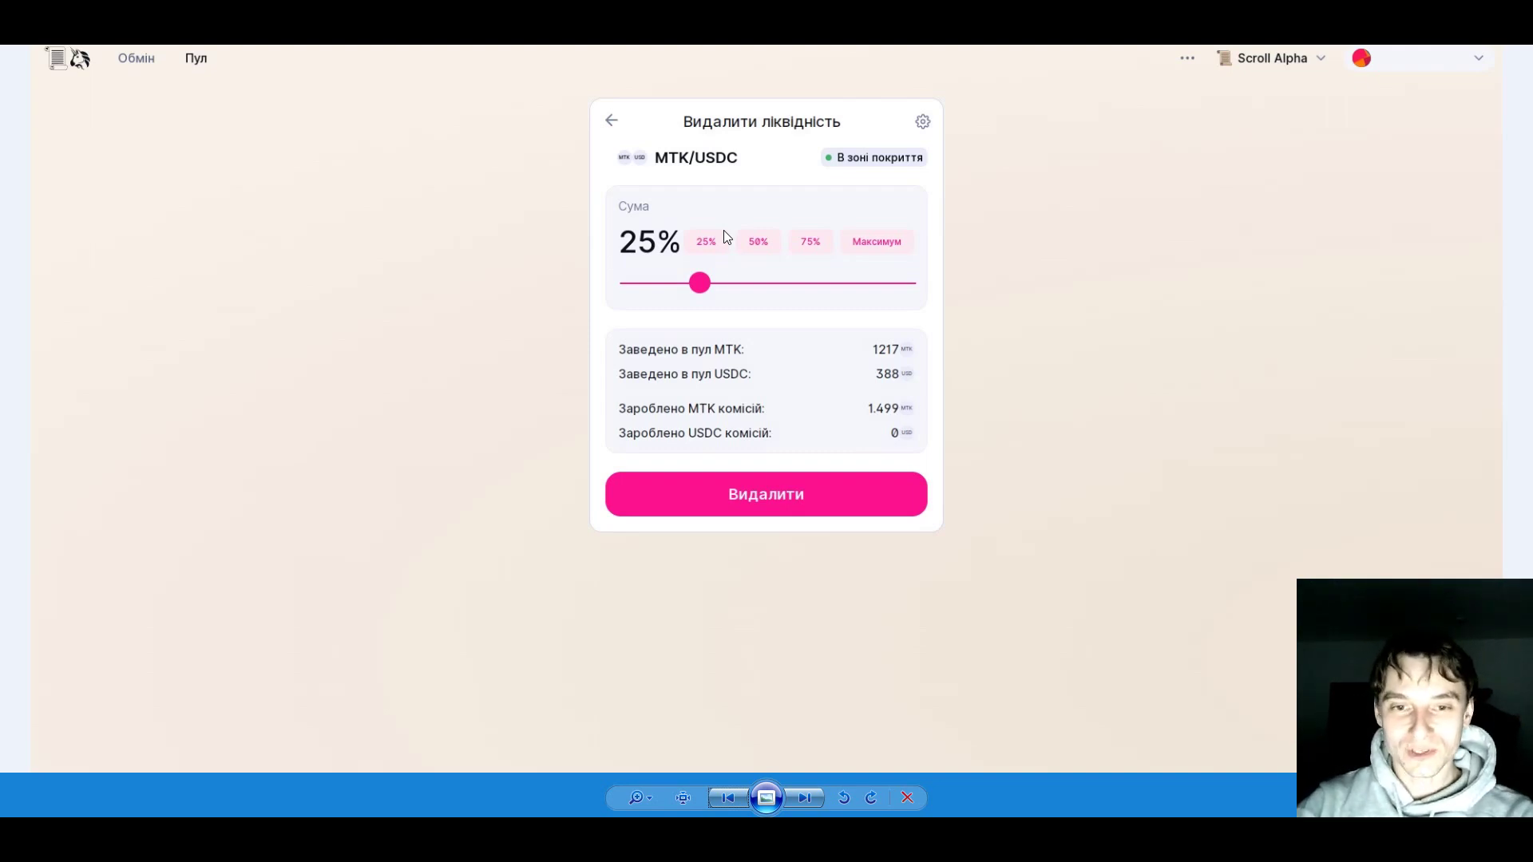
{"action": "left_click", "coordinate": [825, 493]}
{"action": "left_click", "coordinate": [821, 482]}
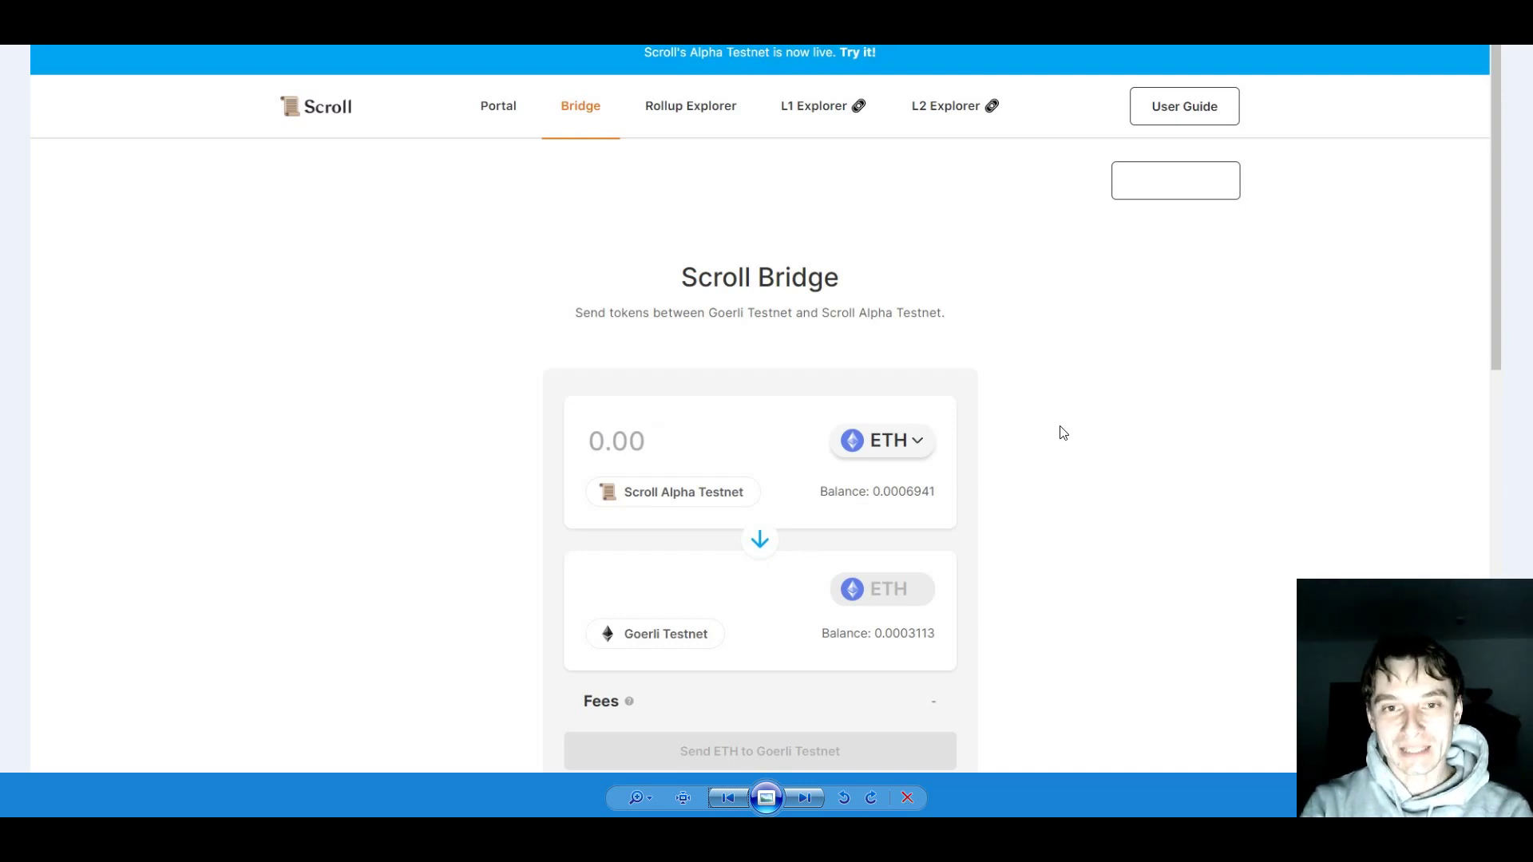
Switch to Excel and locate the bridge link in G8 and the Discord guild link in G15
{"action": "key", "text": "alt+Tab"}
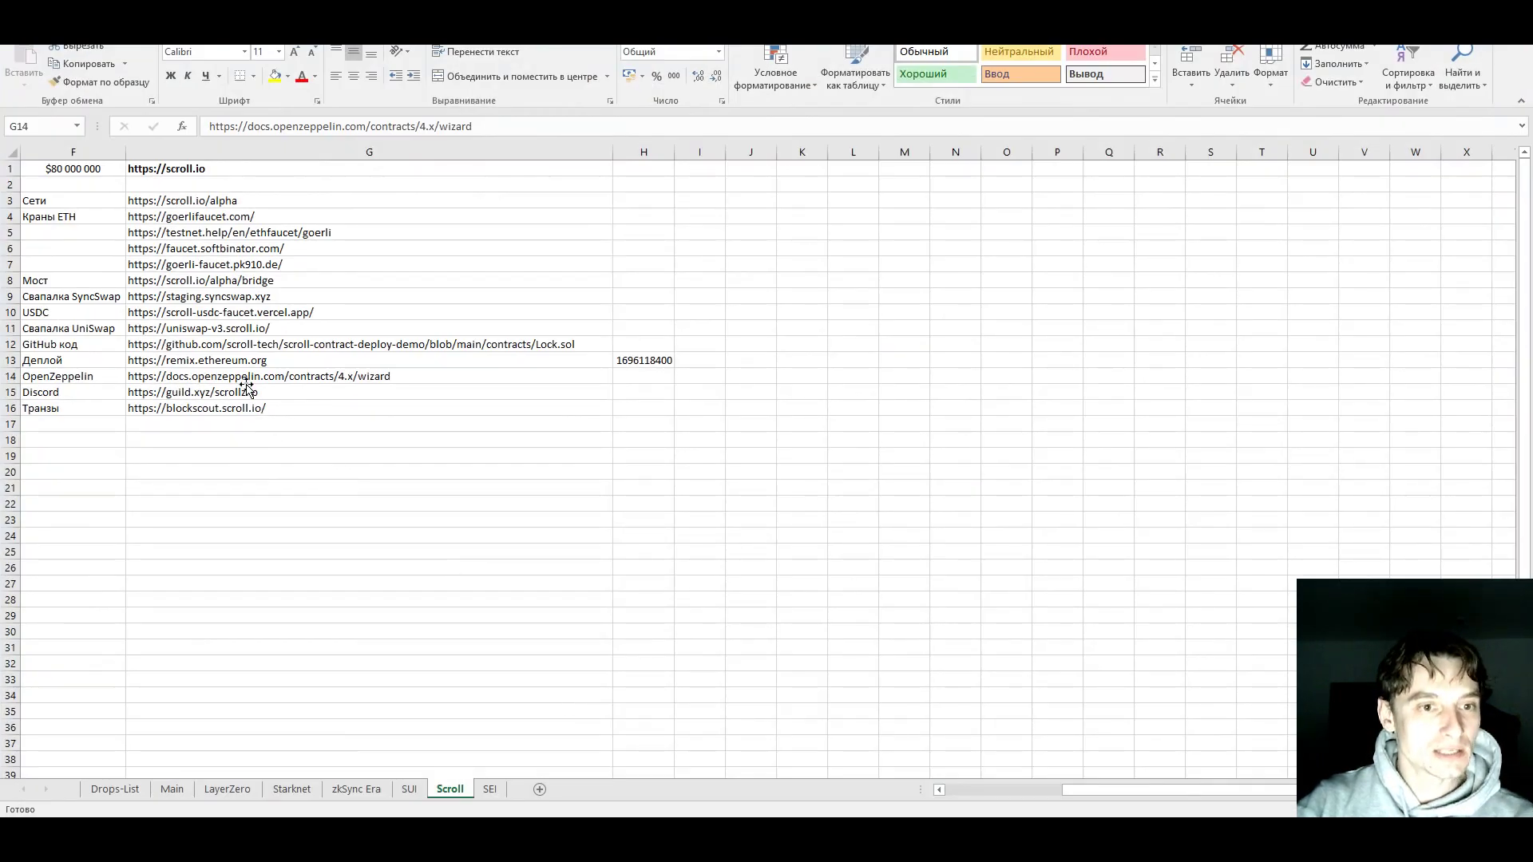
{"action": "left_click", "coordinate": [178, 282]}
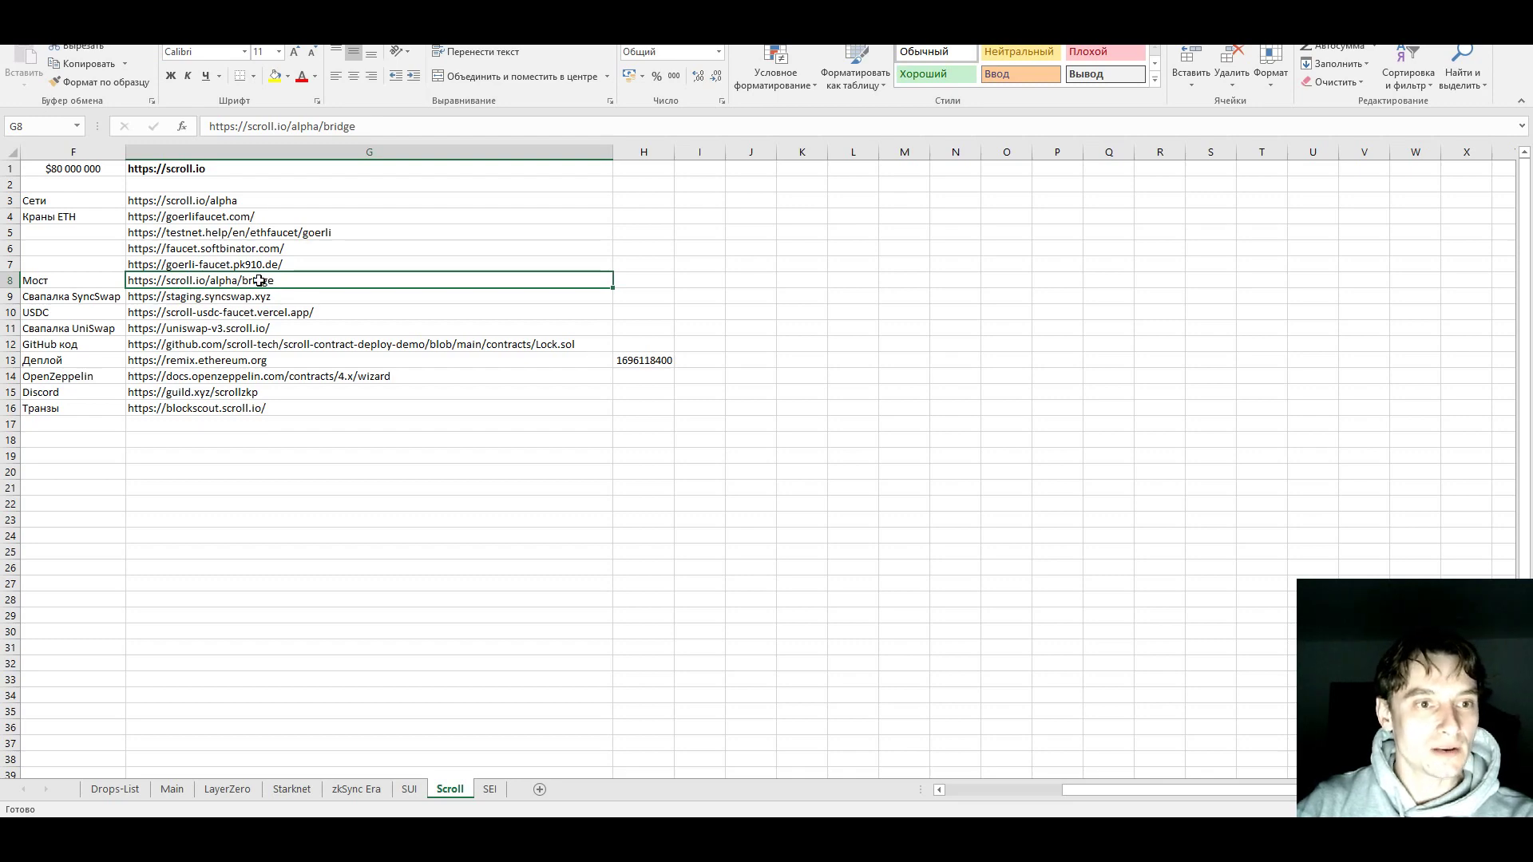
{"action": "key", "text": "alt+Tab"}
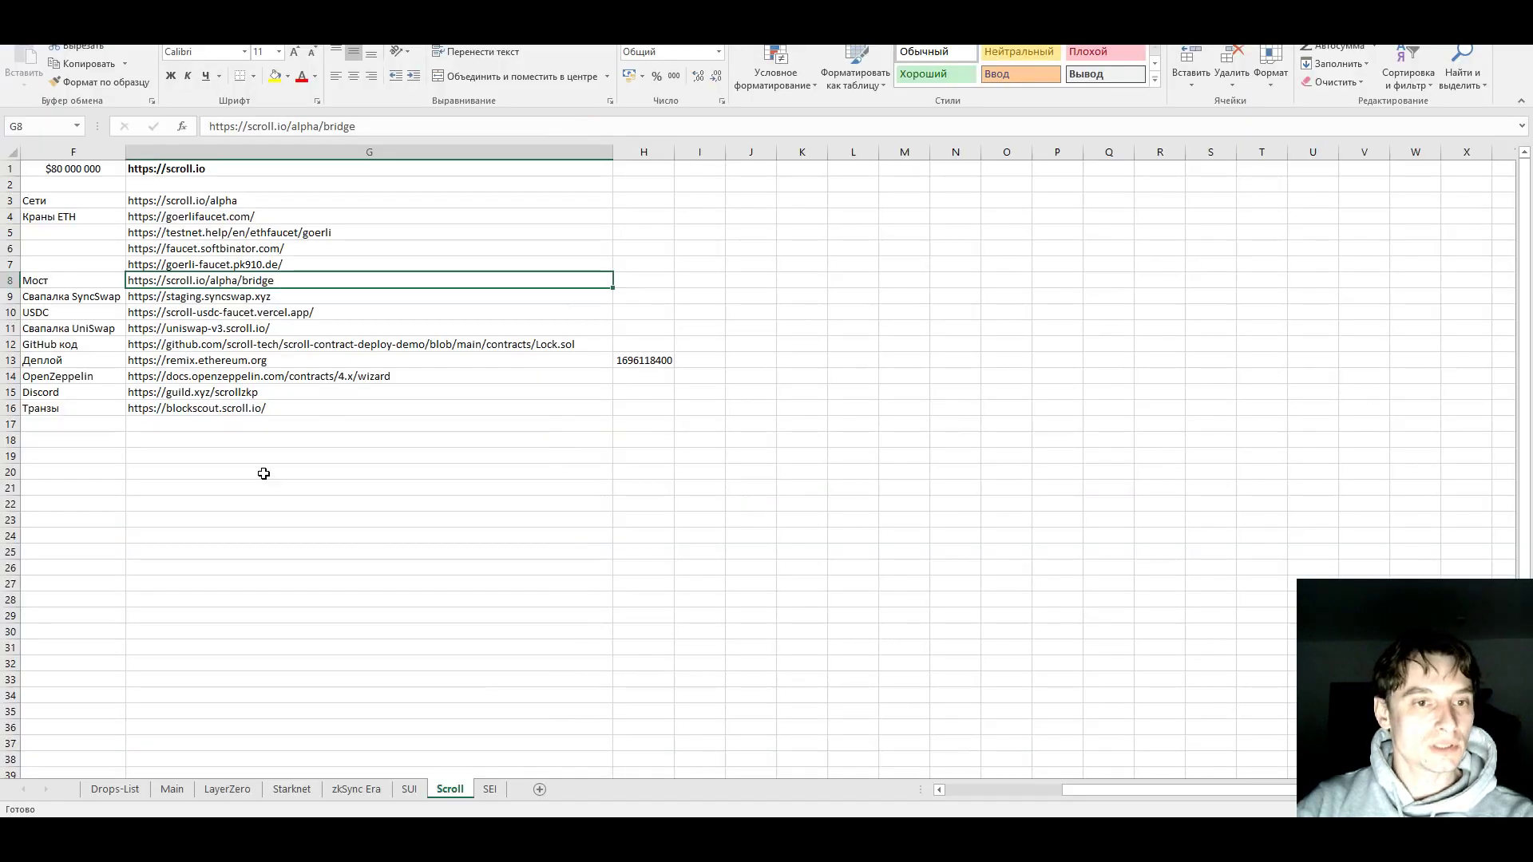
{"action": "left_click", "coordinate": [103, 392]}
{"action": "left_click", "coordinate": [141, 394]}
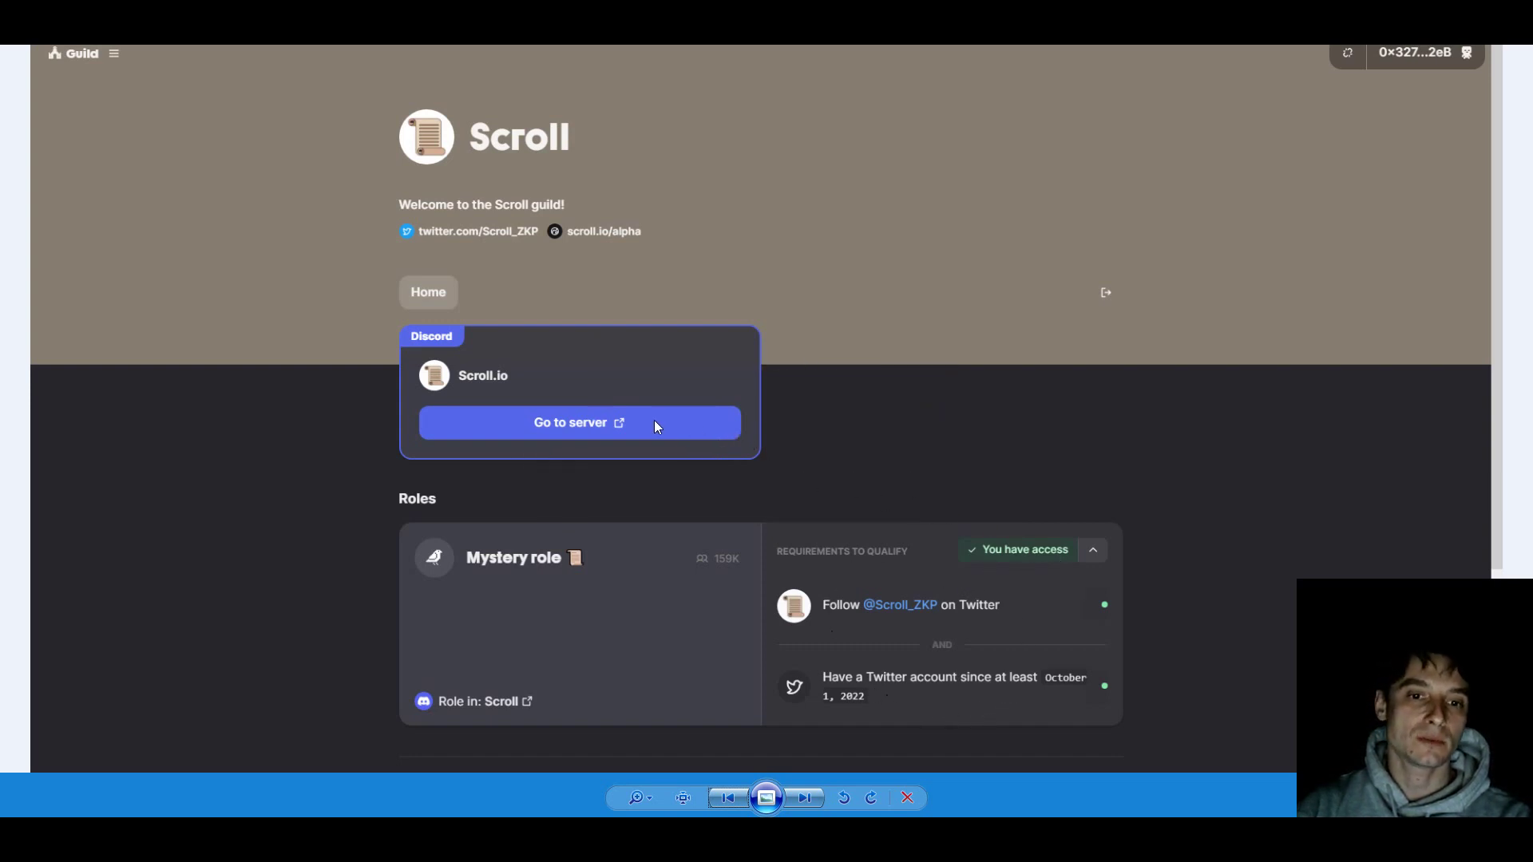
View the screenshots of joining the Scroll.io Discord server and completing the Wick bot verification on its website
{"action": "key", "text": "Right"}
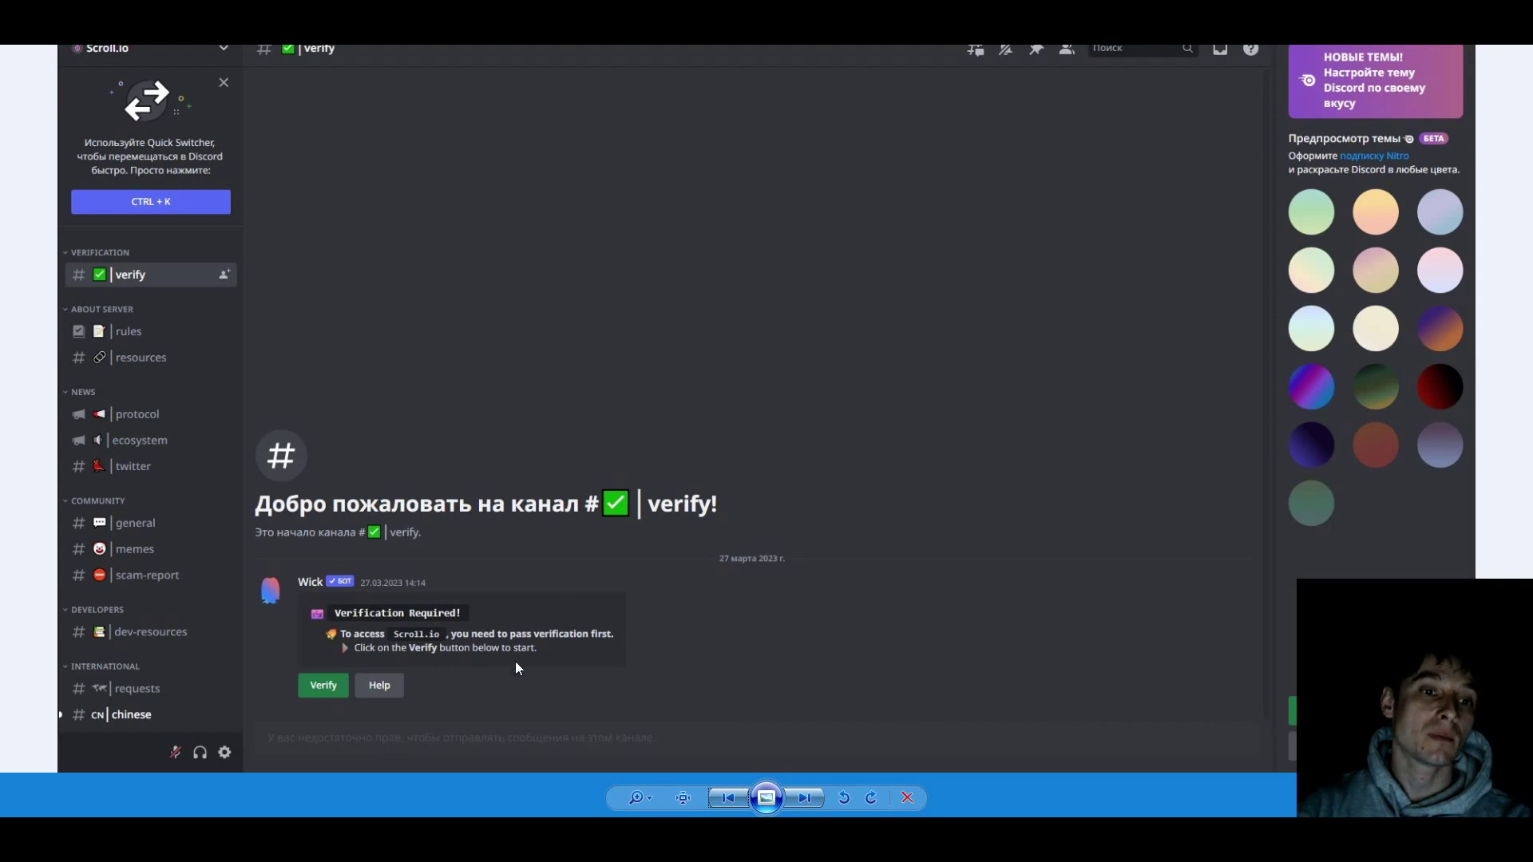
{"action": "key", "text": "Right"}
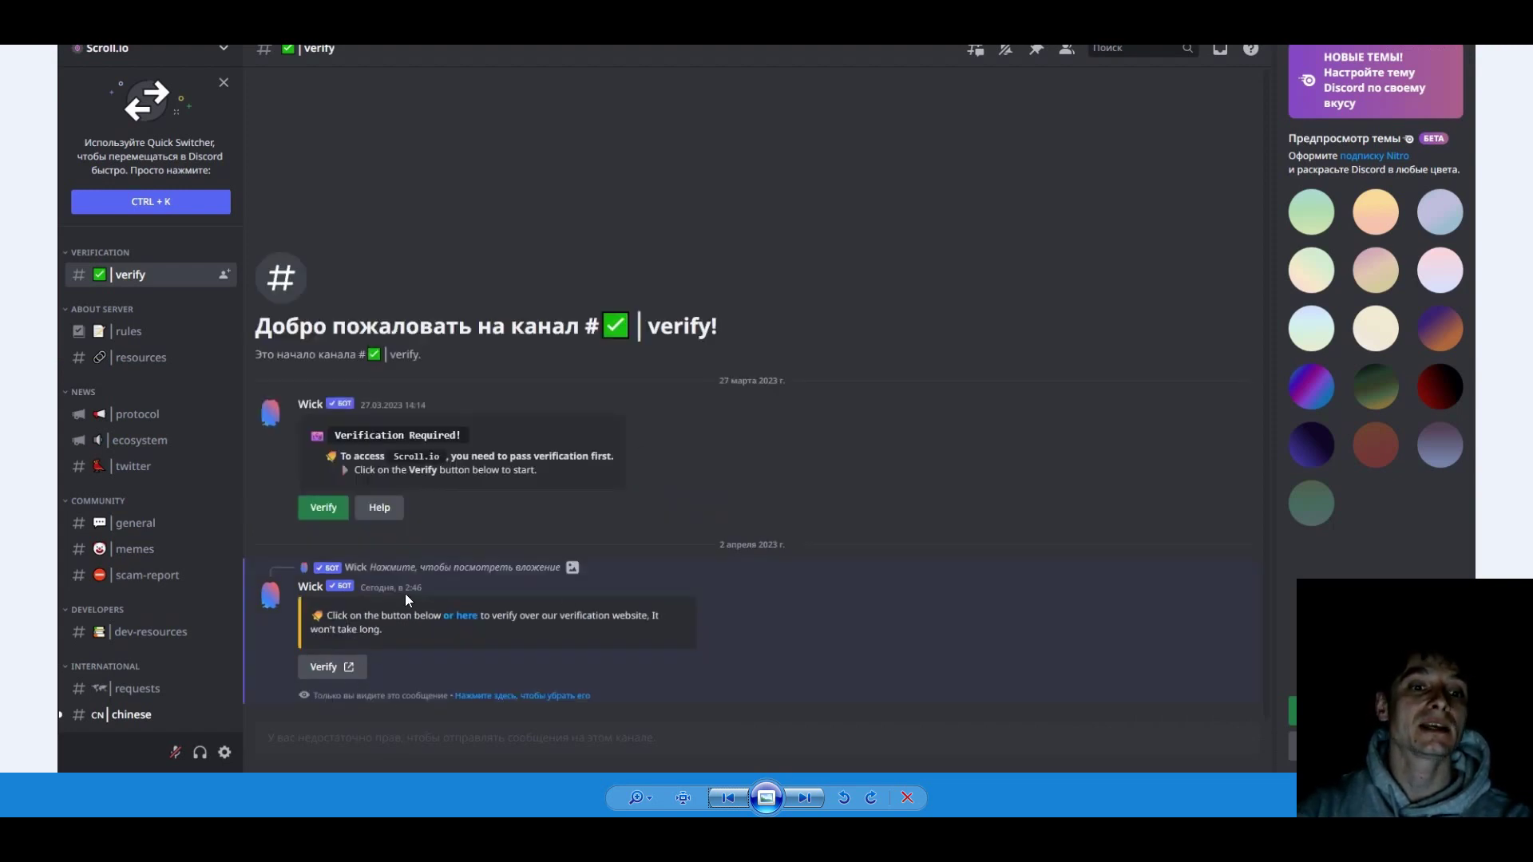
{"action": "key", "text": "Right"}
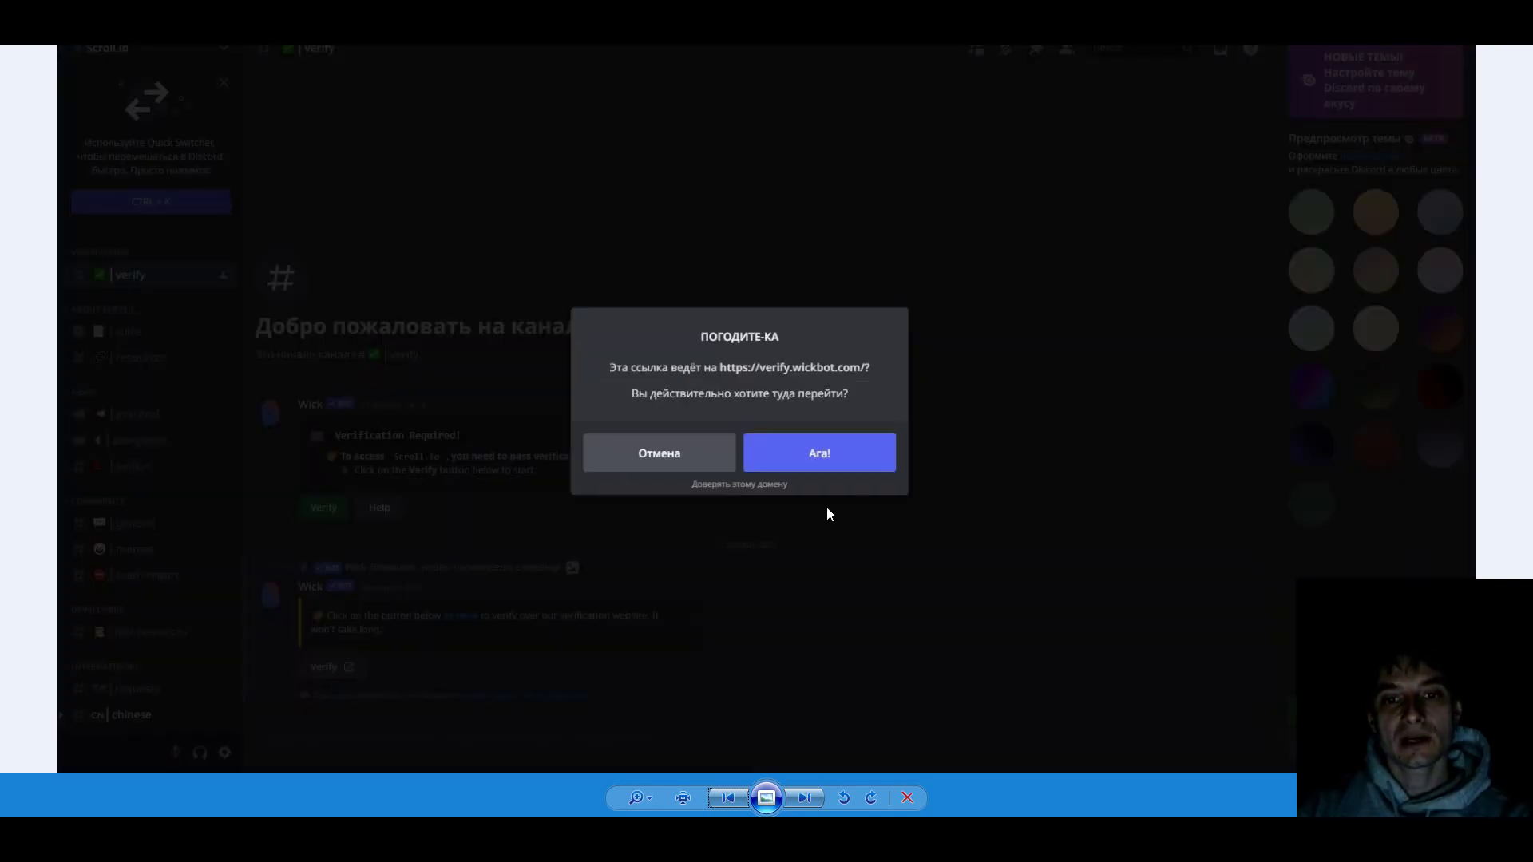
{"action": "key", "text": "Right"}
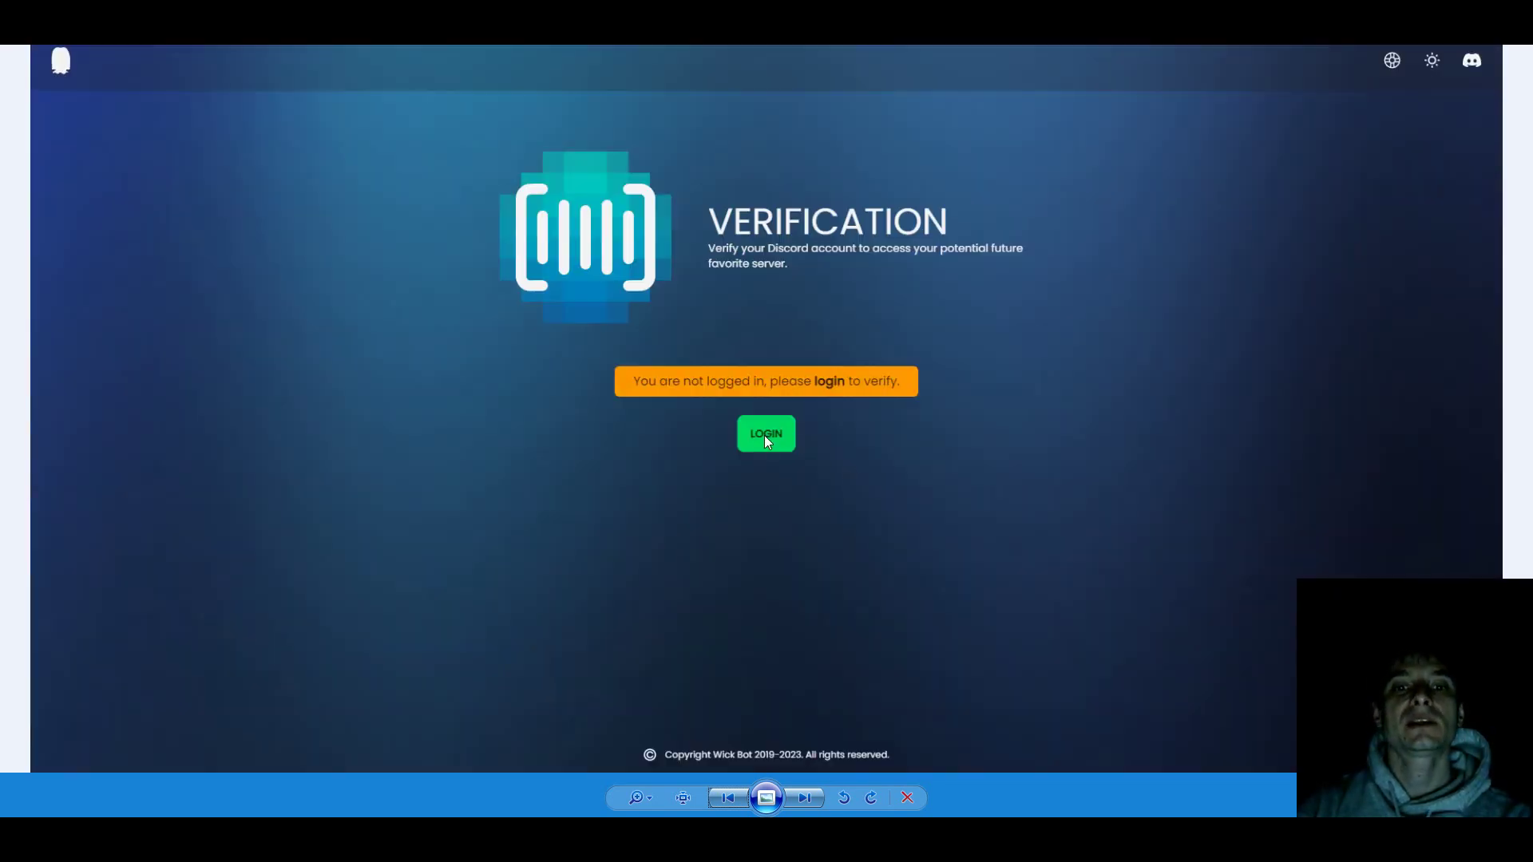
{"action": "key", "text": "Right"}
{"action": "key", "text": "Right"}
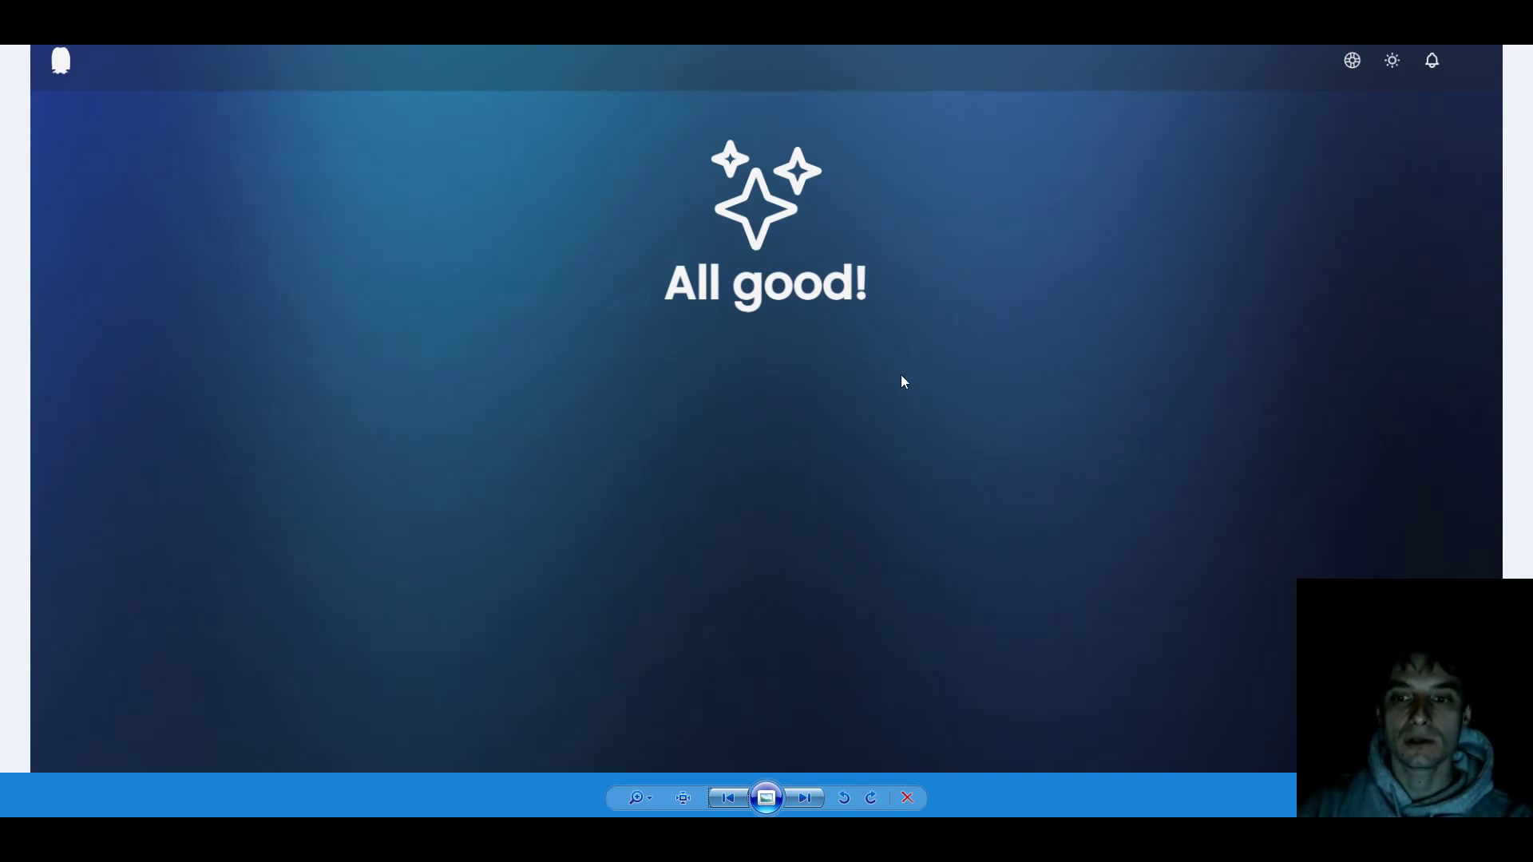
View the Blockscout screenshot of the wallet's transactions and locate the explorer link in G16 in Excel
{"action": "key", "text": "Right"}
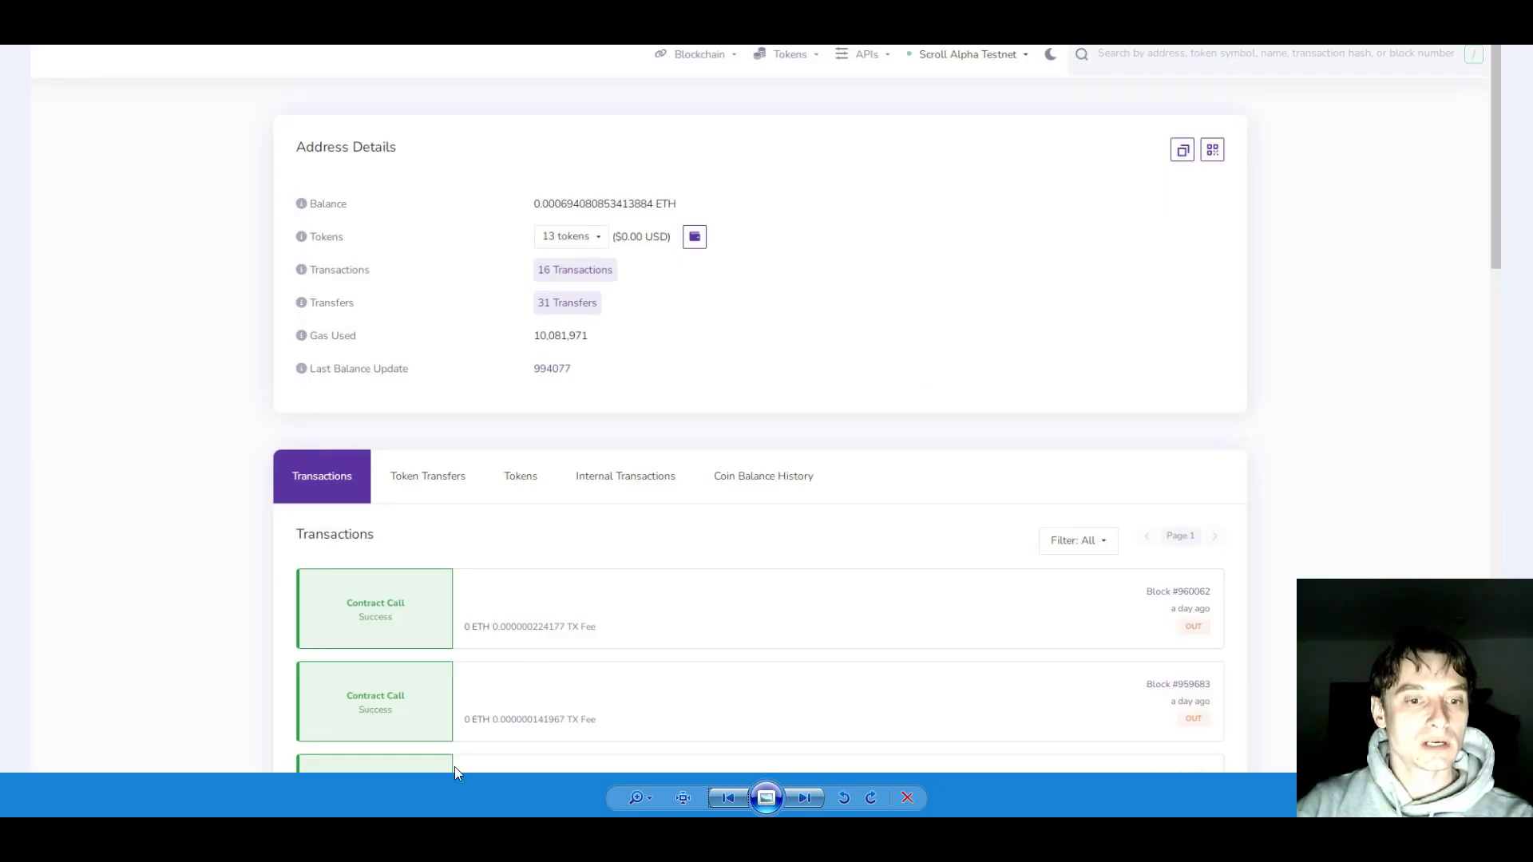
{"action": "key", "text": "alt+Tab"}
{"action": "left_click", "coordinate": [177, 409]}
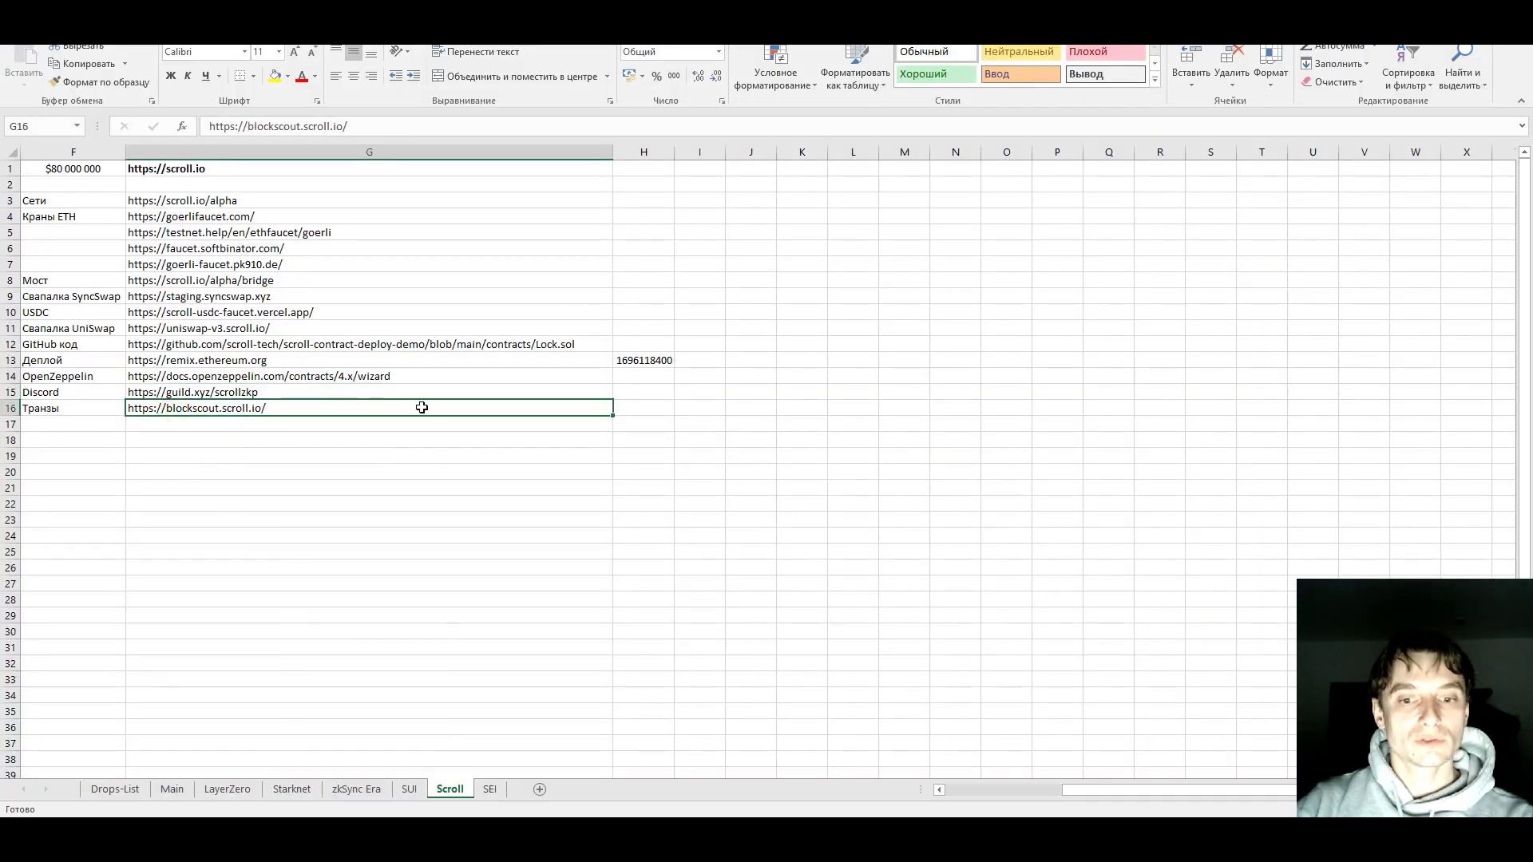
Switch to the YouTube channel page in the browser and show its header and intro video
{"action": "key", "text": "alt+Tab"}
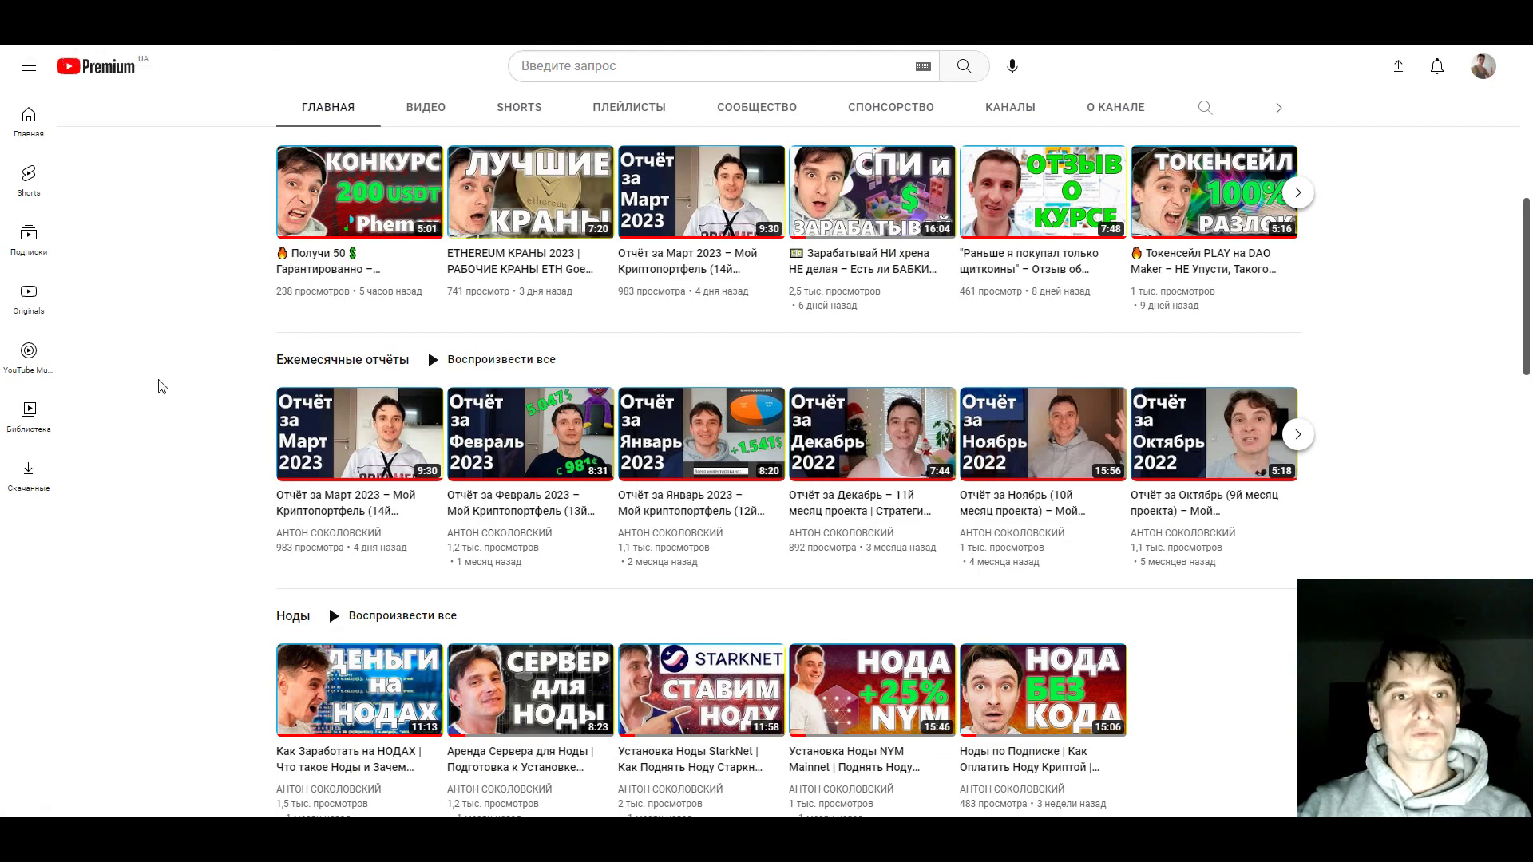
{"action": "scroll", "coordinate": [160, 419], "scroll_direction": "up", "scroll_amount": 8}
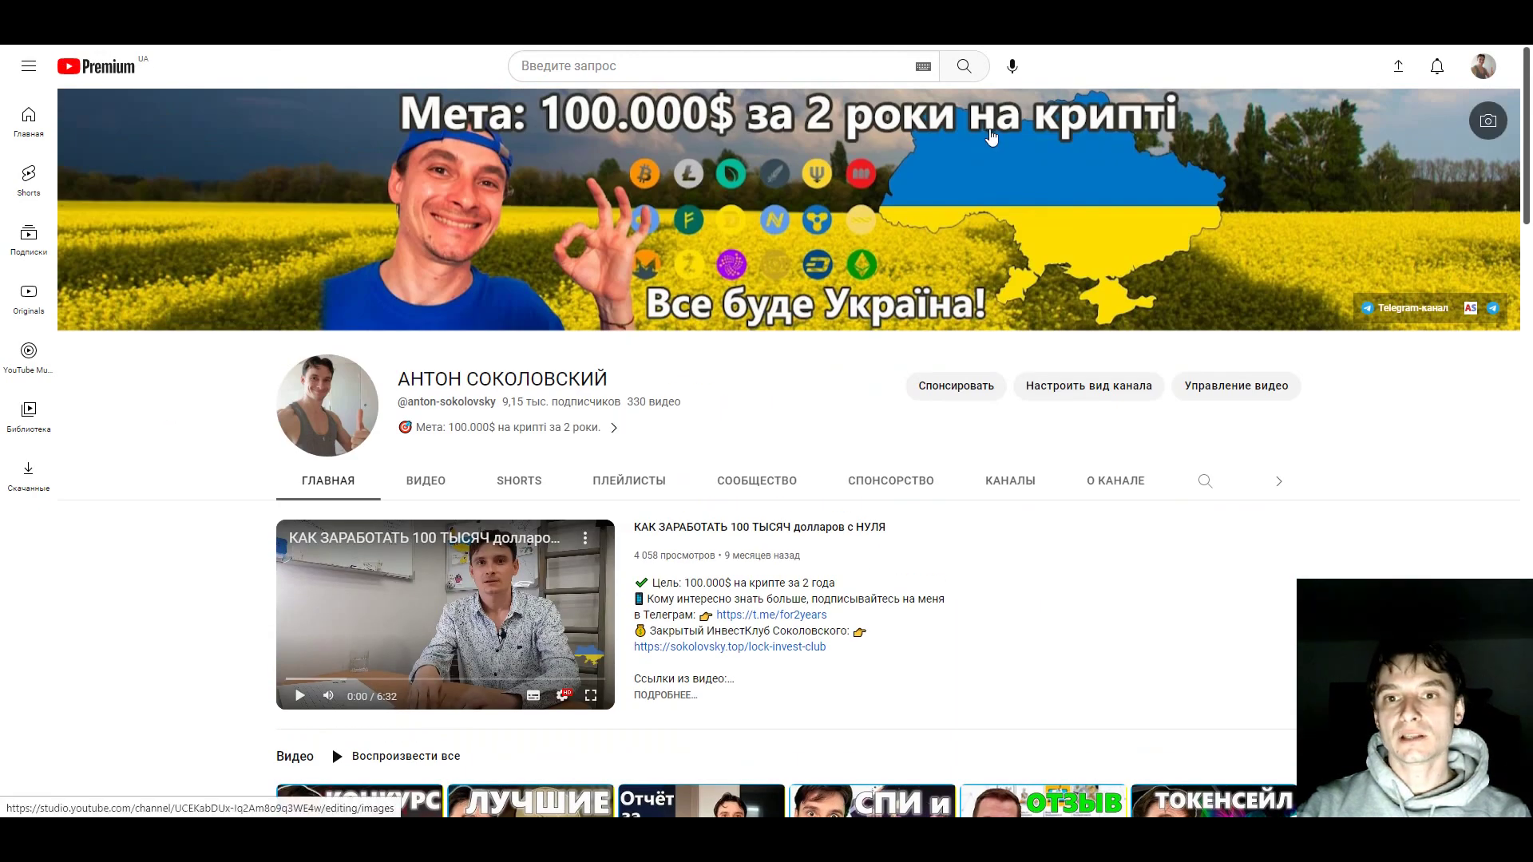